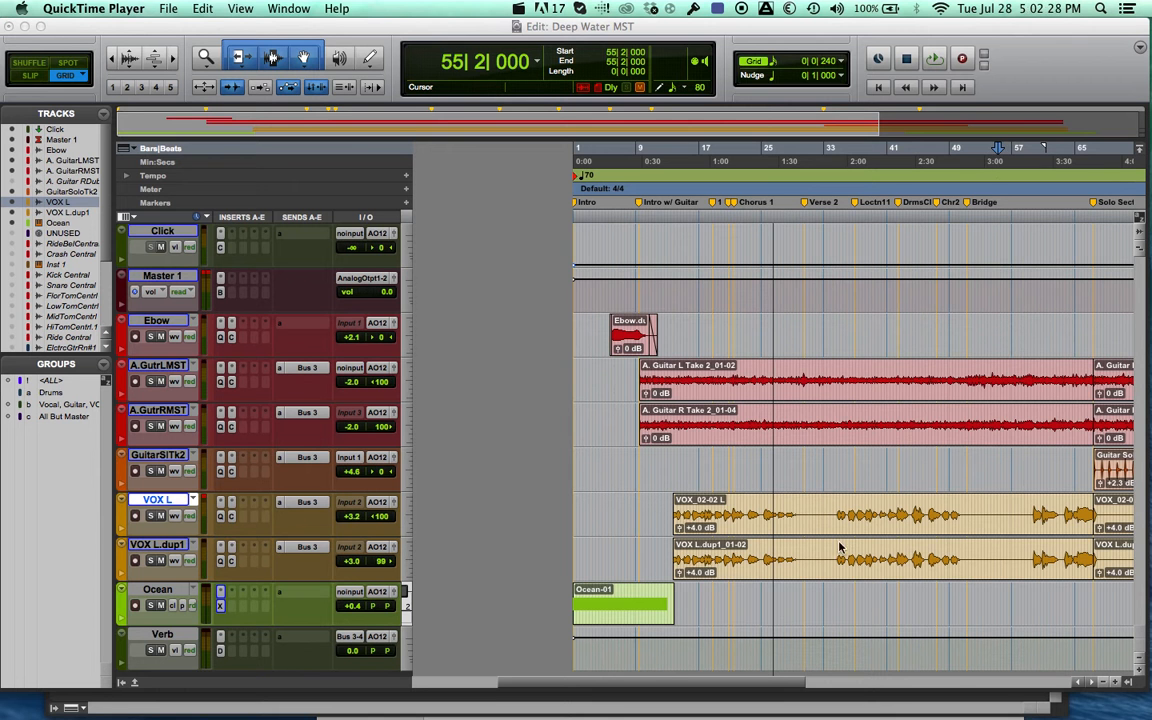
Examine the VOX L and VOX L.dup1 clips along the timeline, from the whole-song overview to closer detail around Verse 2.
click(810, 528)
click(810, 524)
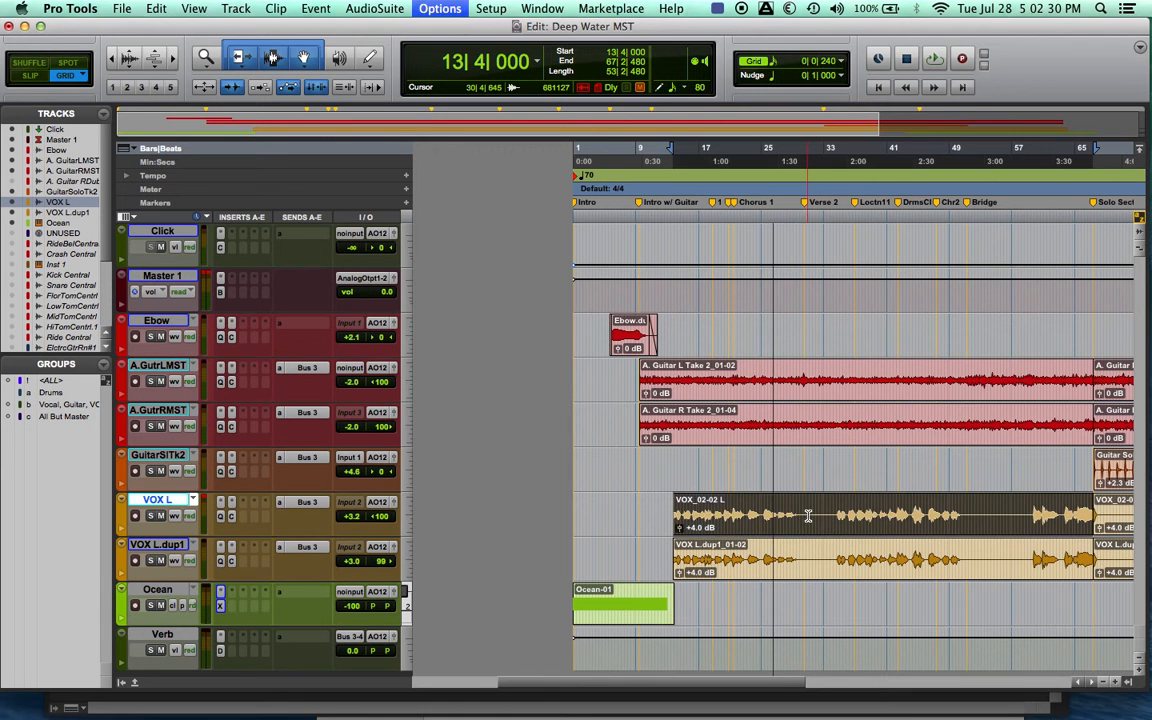
key(super+bracketright)
key(super+bracketright)
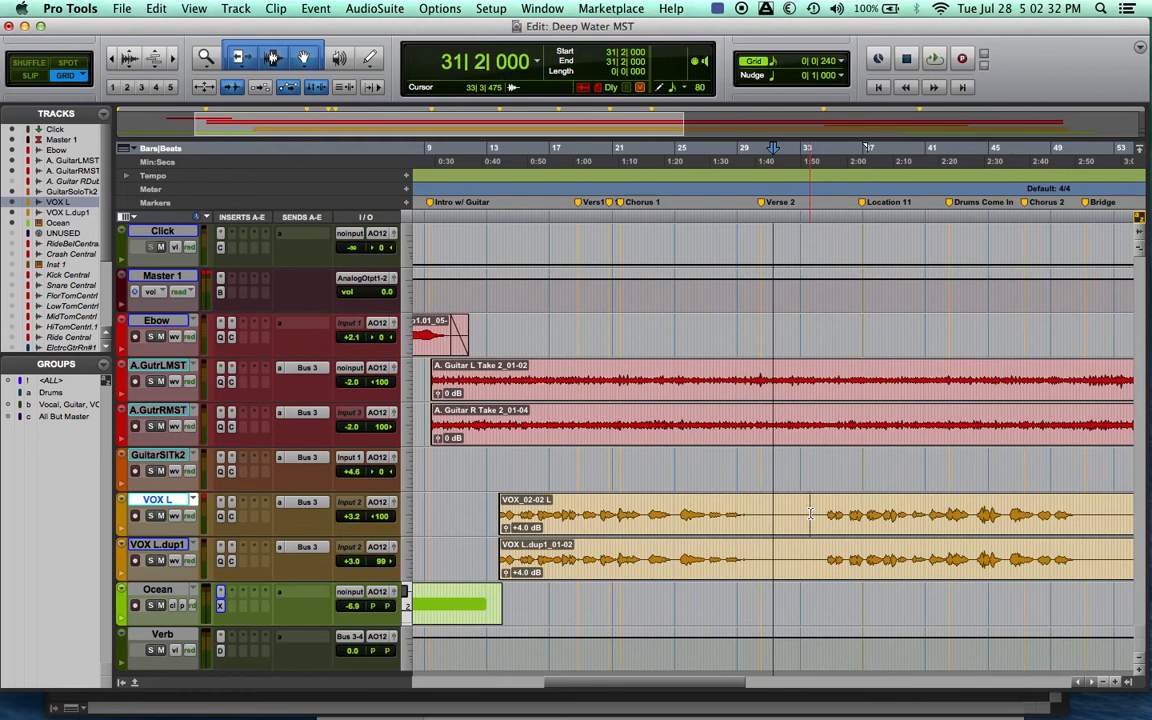
key(super+bracketleft)
key(super+bracketleft)
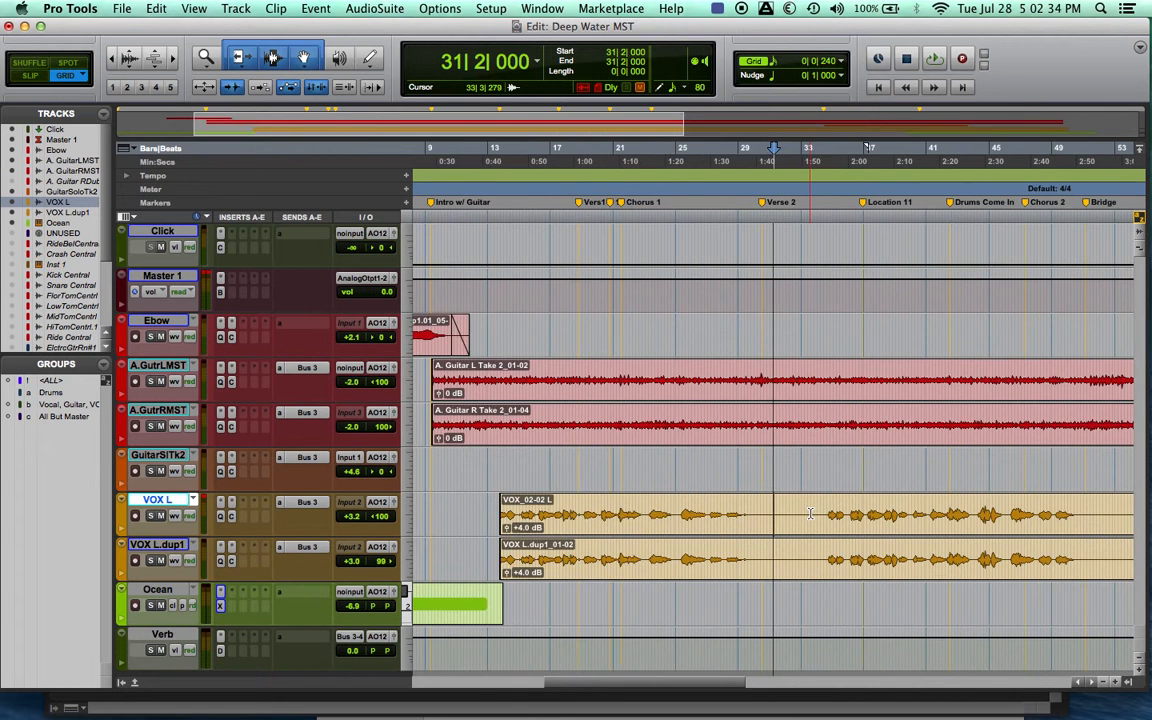
key(super+bracketright)
key(super+bracketright)
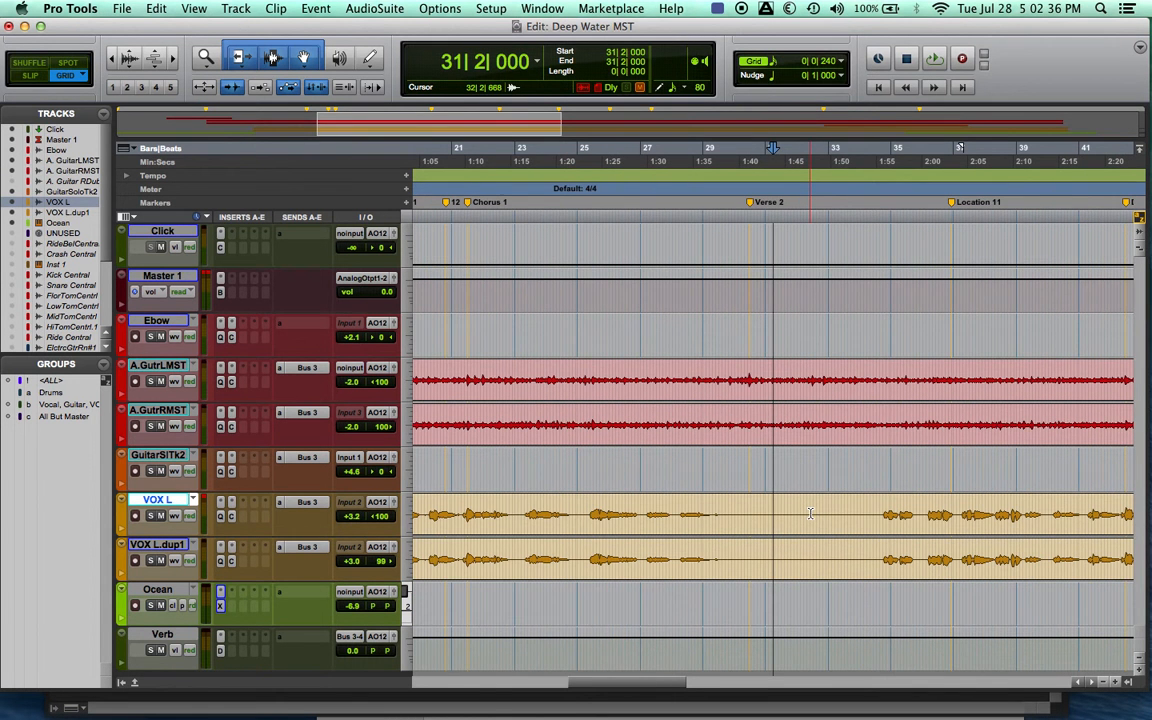
scroll(810, 513, left, 15)
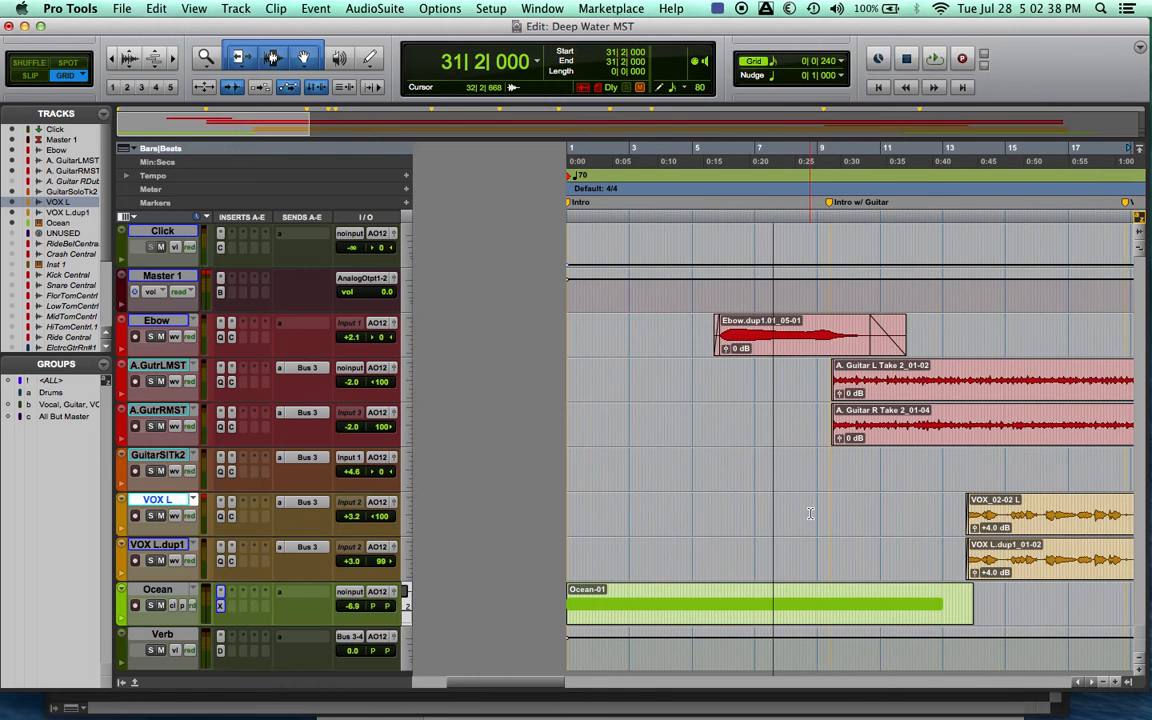
scroll(810, 513, right, 20)
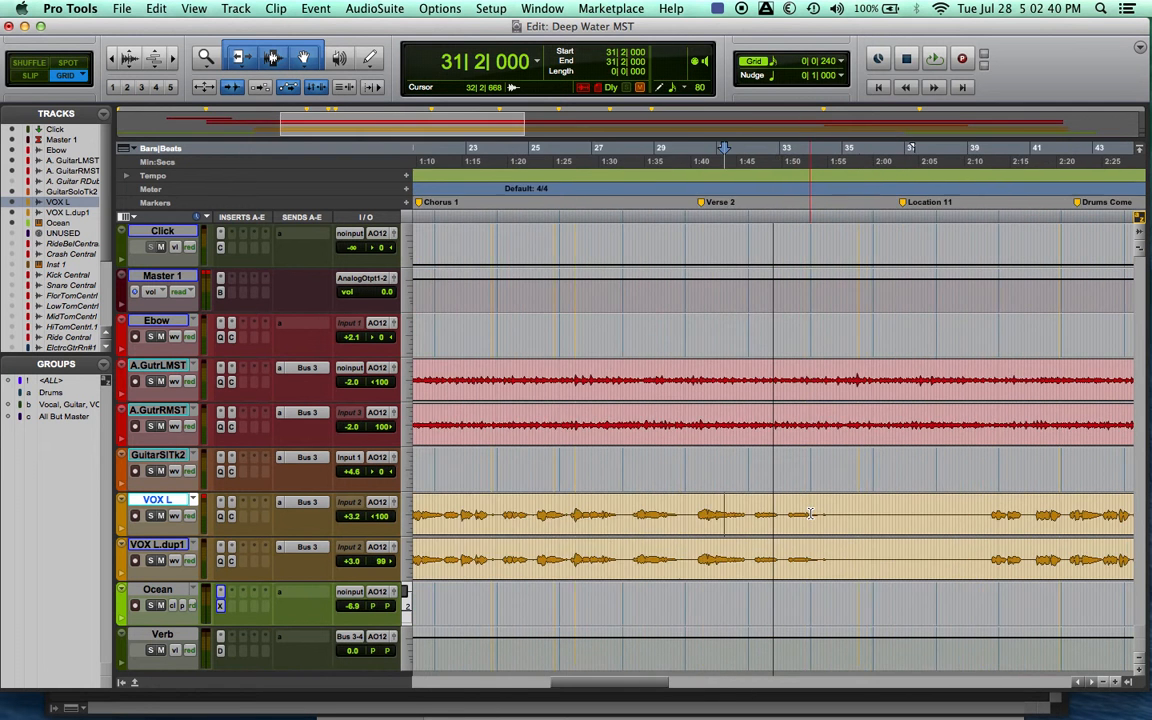
key(super+bracketleft)
key(super+bracketleft)
key(super+bracketleft)
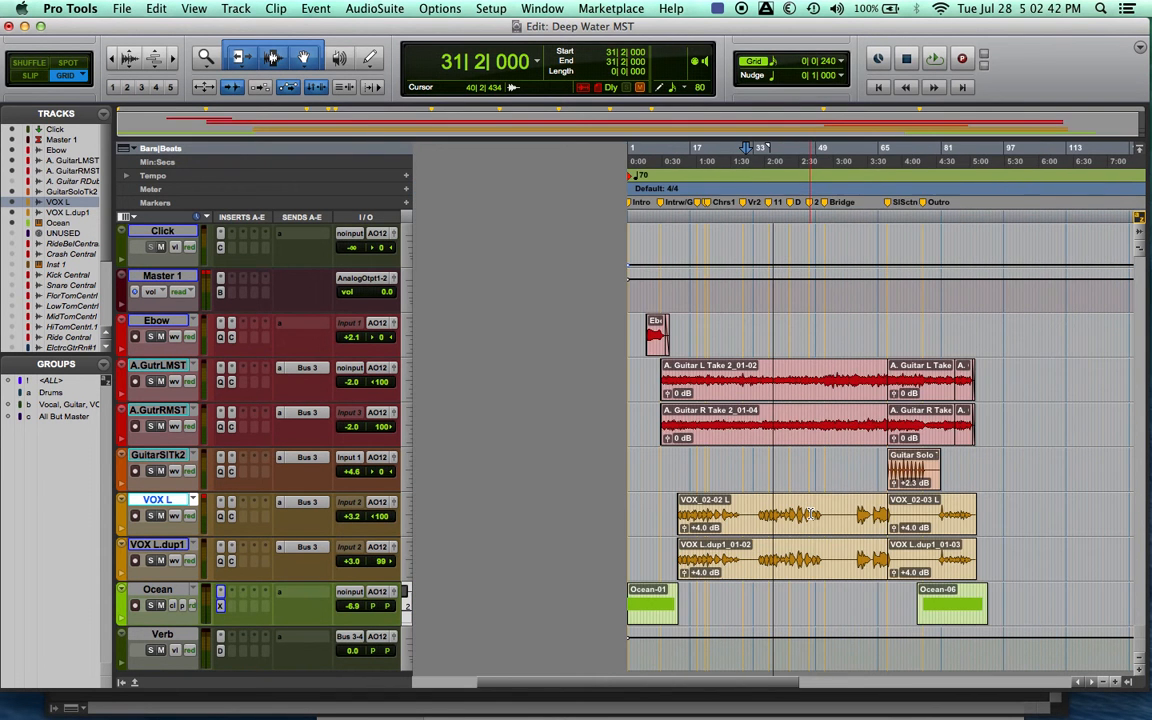
key(super+bracketright)
key(super+bracketright)
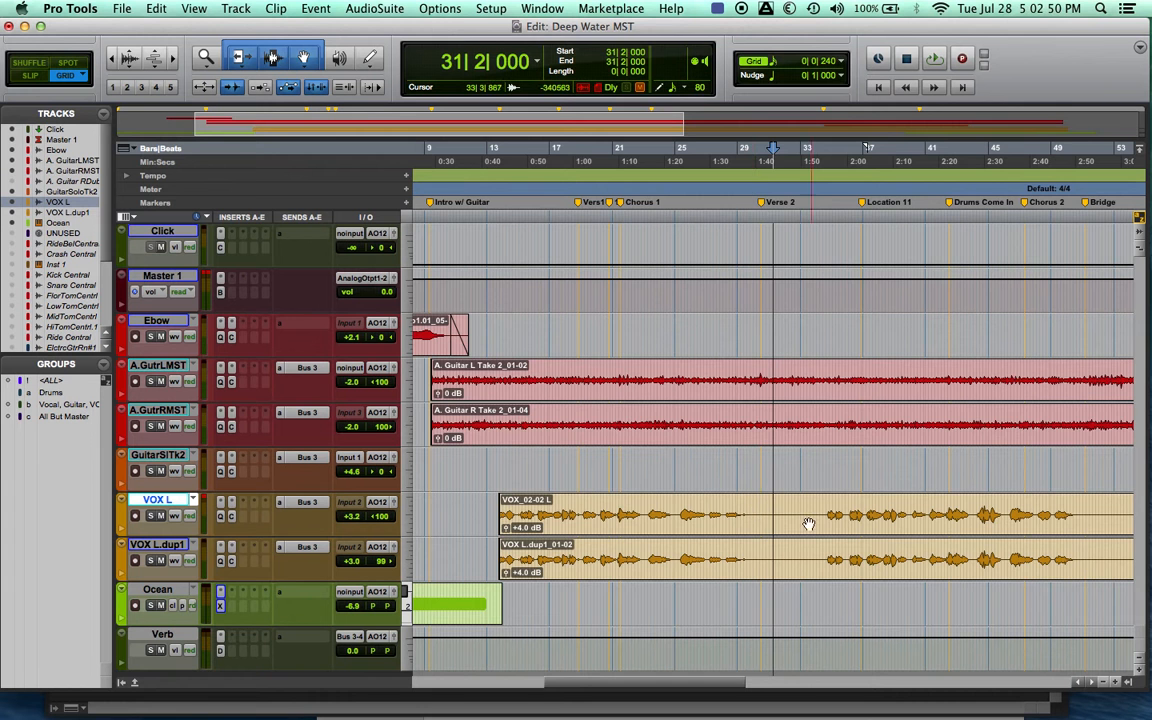
Select the VOX L gap from 30|2|240 to 34|4|000 and magnify the waveforms to inspect both edges for low-level noise.
scroll(808, 556, right, 3)
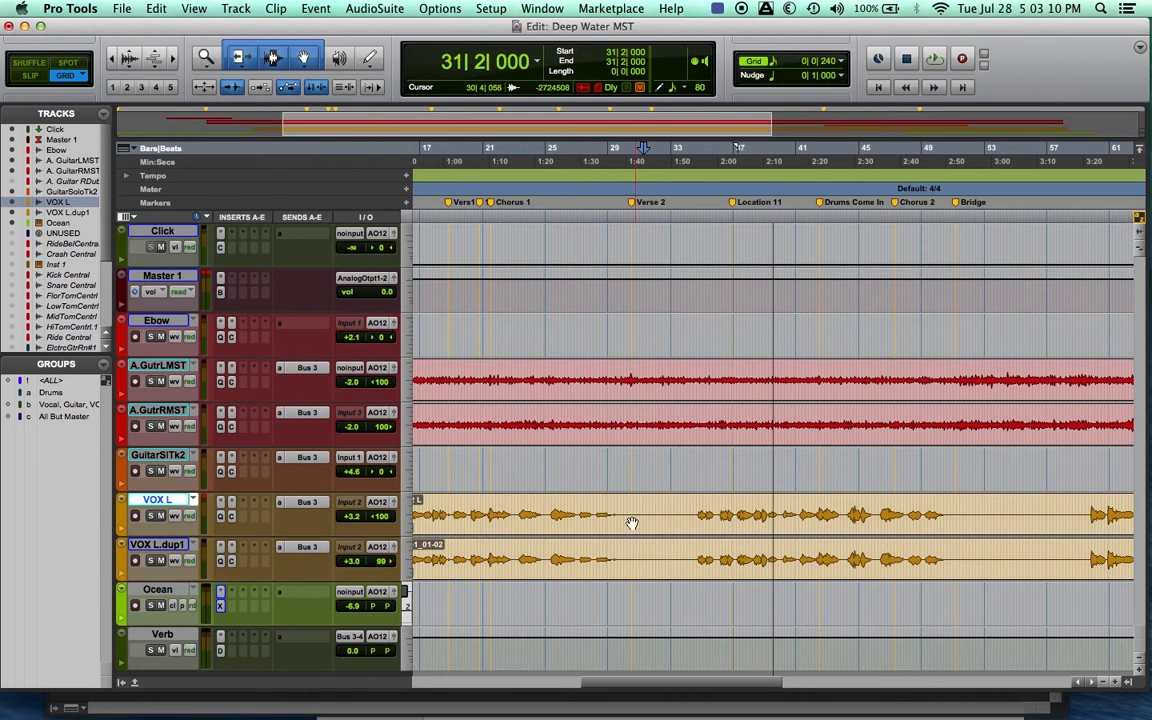
drag(628, 514, 700, 516)
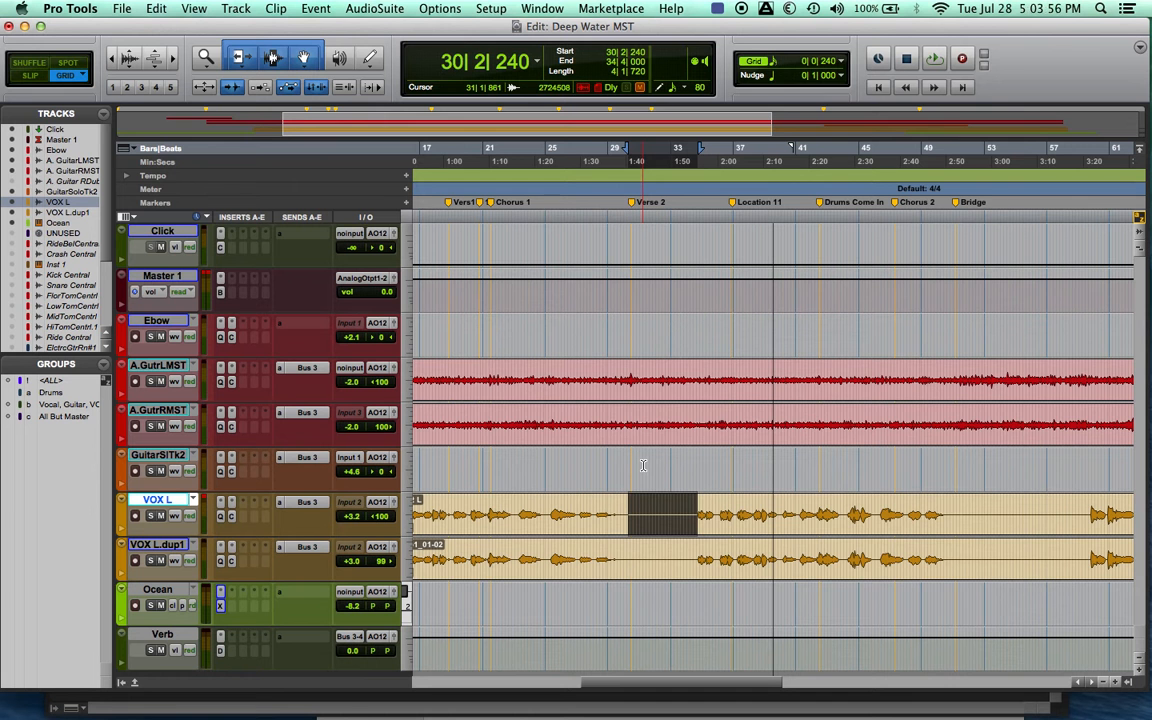
click(128, 56)
click(128, 56)
click(128, 56)
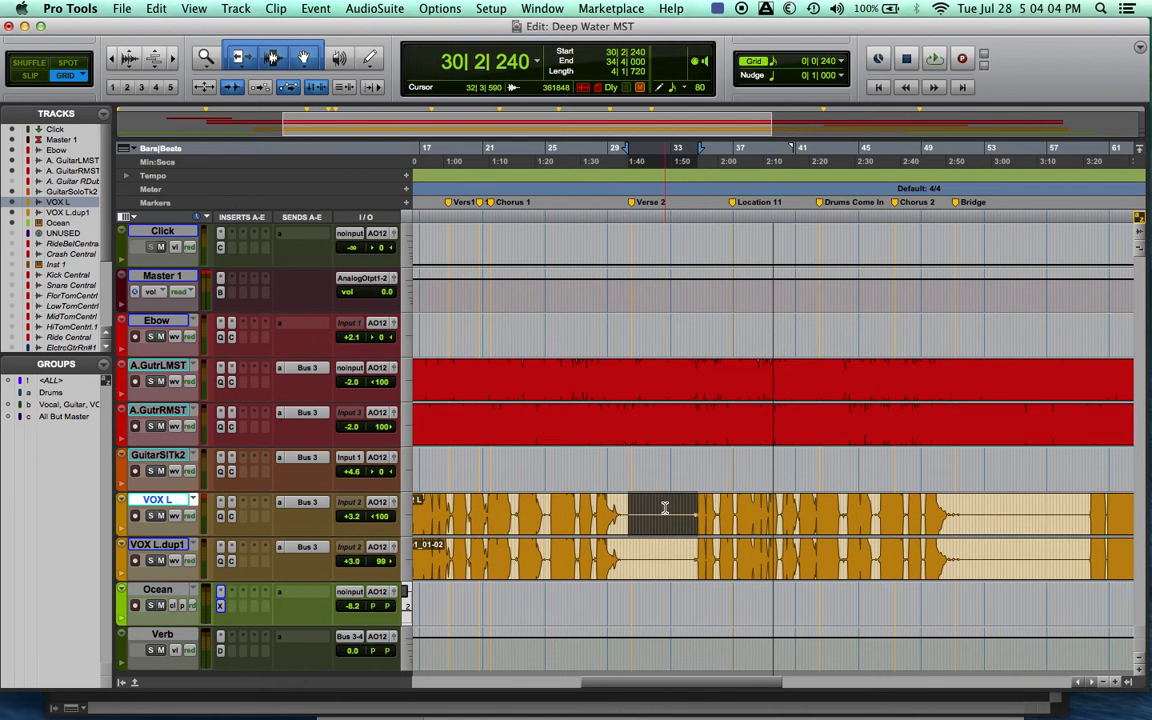
scroll(664, 508, up, 3)
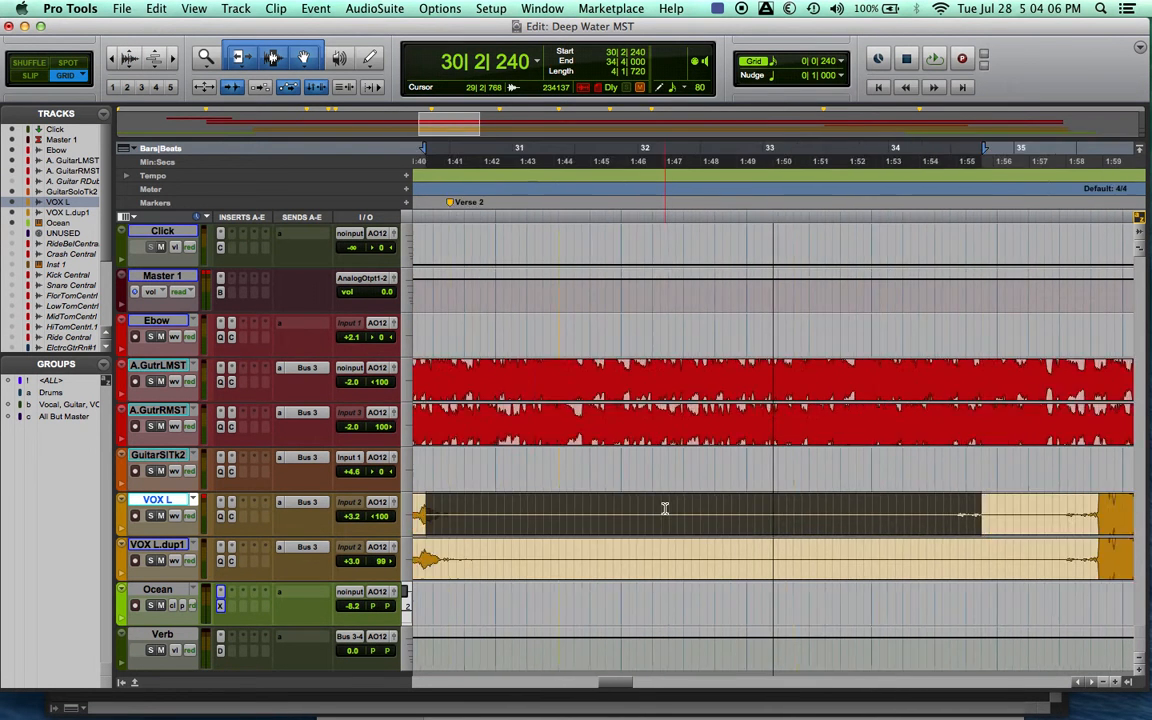
scroll(664, 508, right, 5)
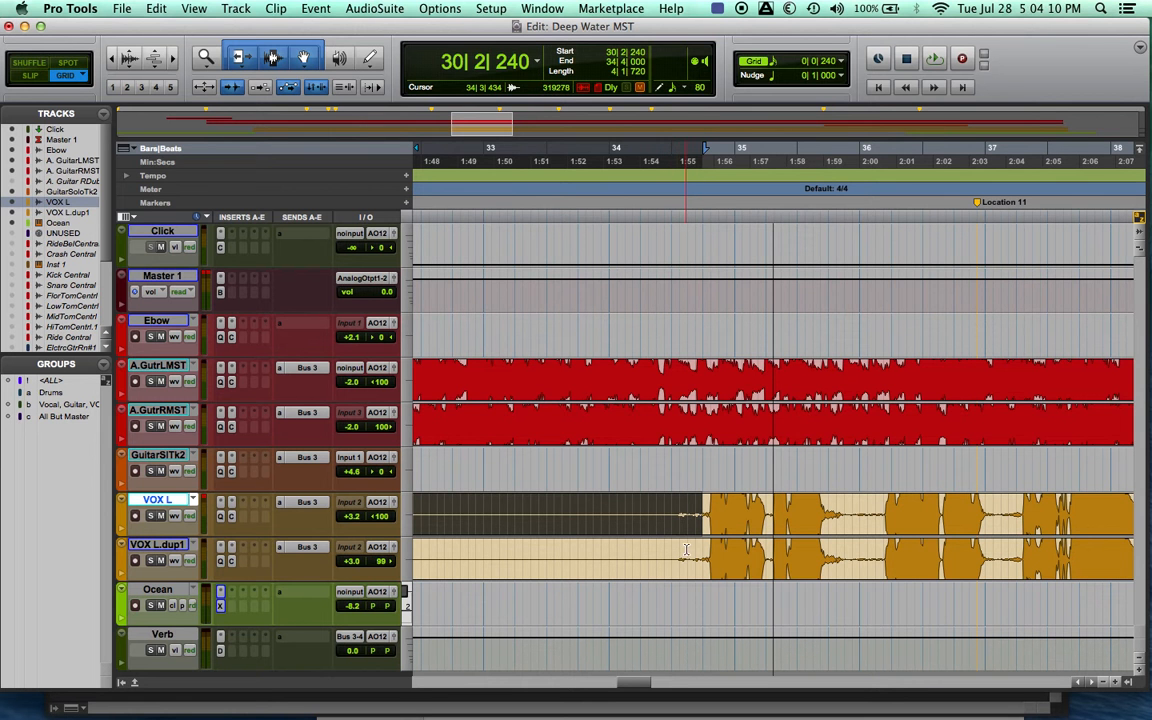
scroll(688, 540, left, 3)
scroll(686, 549, left, 8)
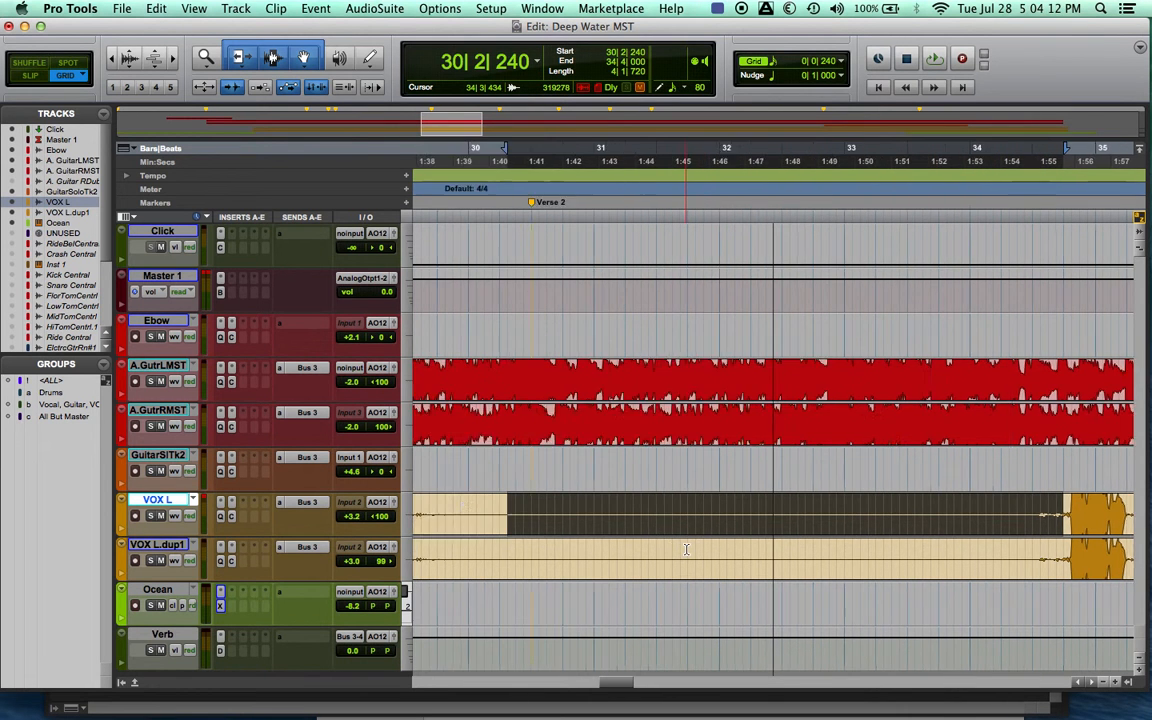
Reduce the vertical waveform magnification of the audio tracks to a moderate level.
click(126, 63)
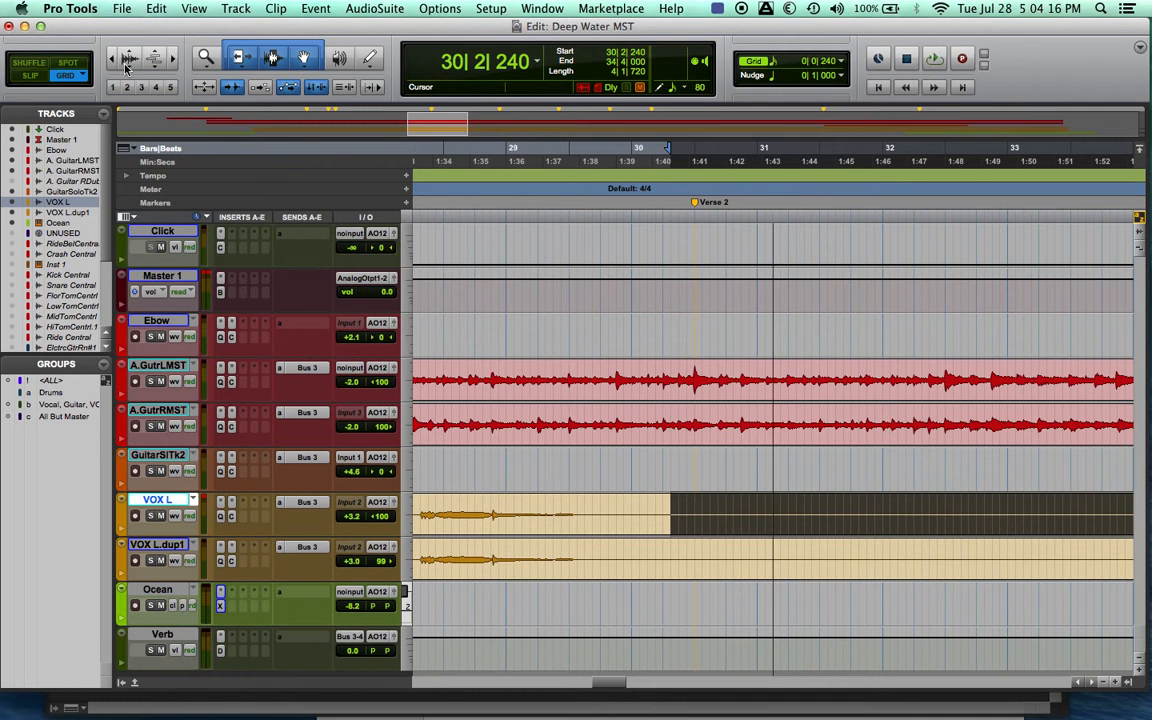
click(127, 57)
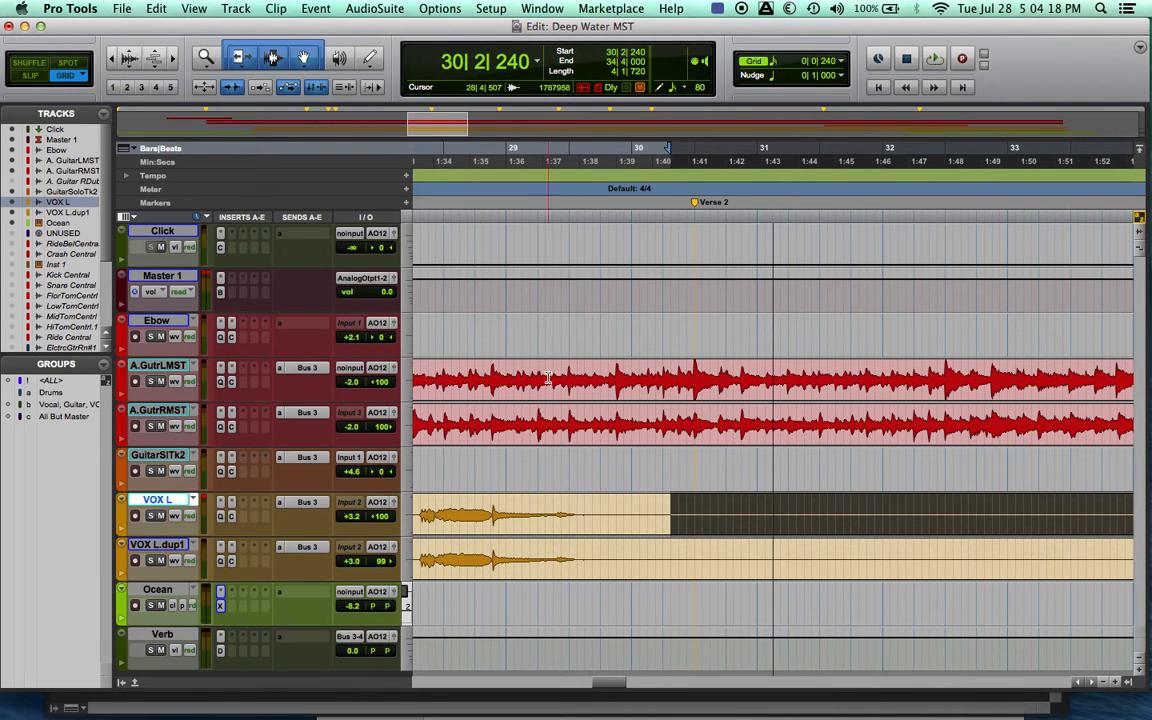
click(690, 528)
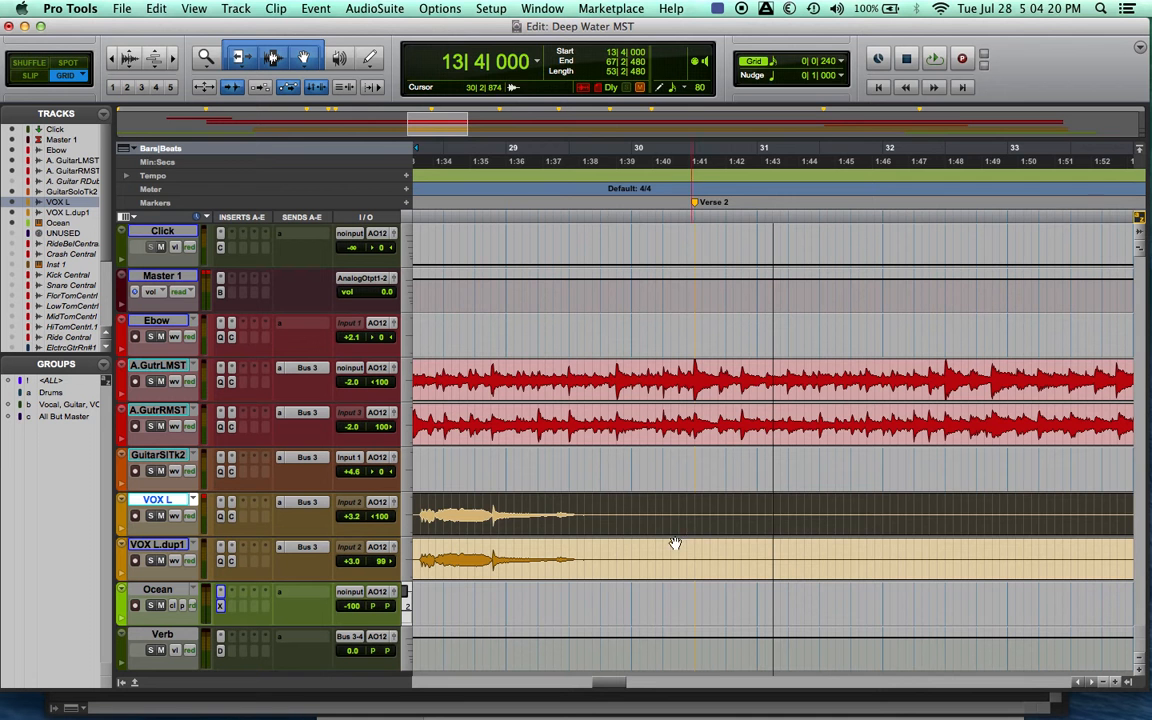
Delete the silent stretch around the Verse 2 marker from both VOX L and VOX L.dup1, from 29|4|000 to 34|3|801.
click(608, 556)
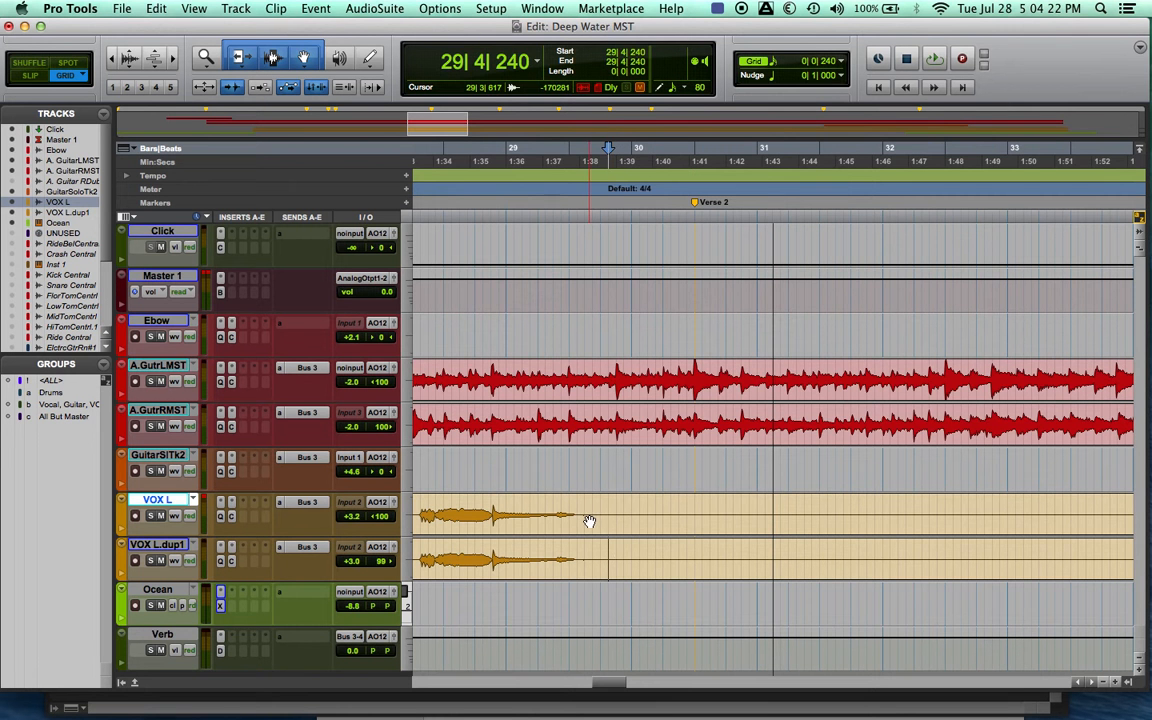
key(r)
key(r)
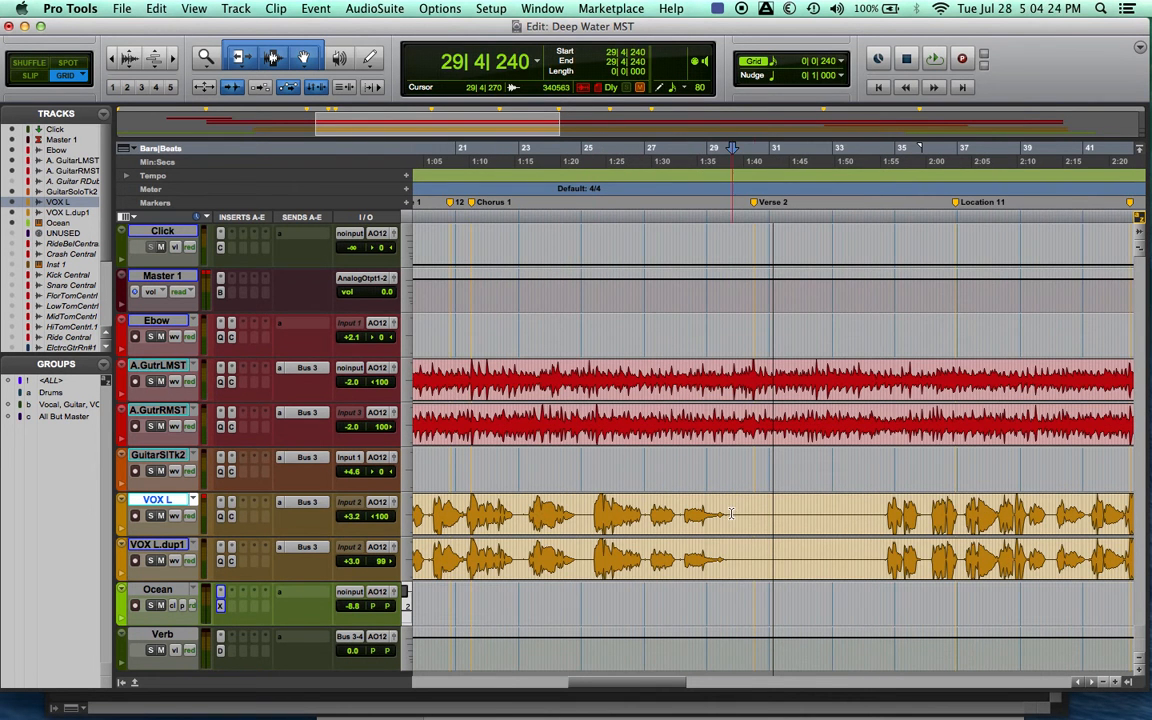
key(t)
scroll(733, 513, right, 3)
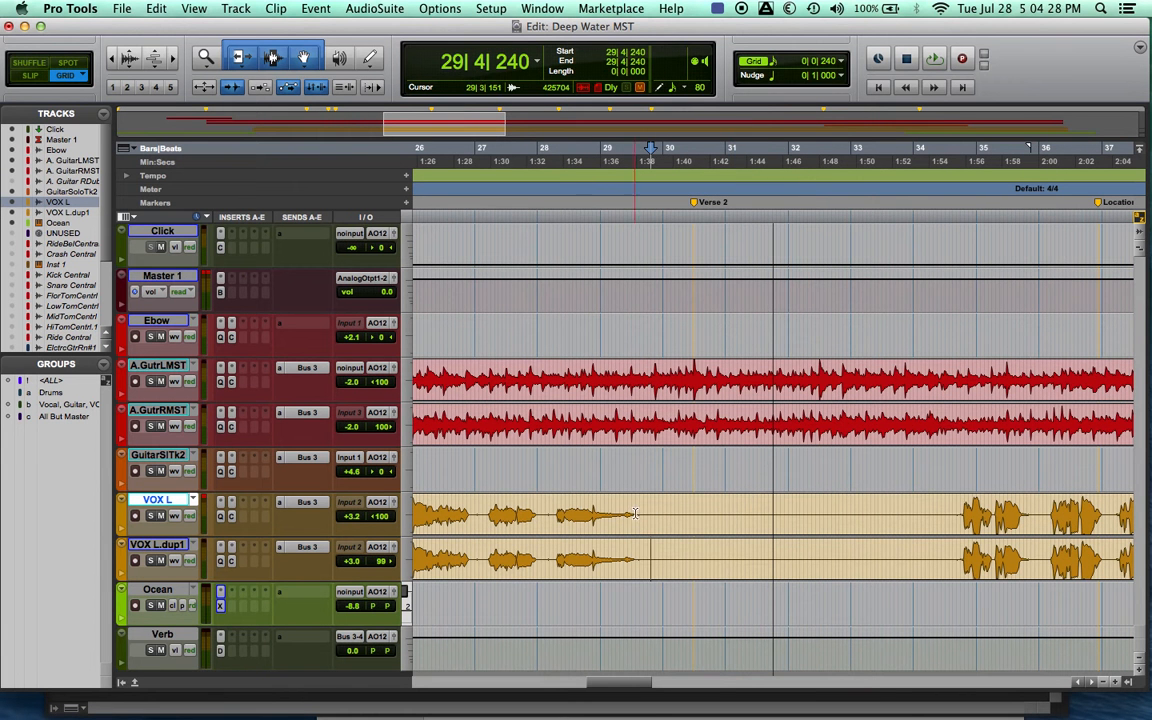
drag(648, 515, 959, 563)
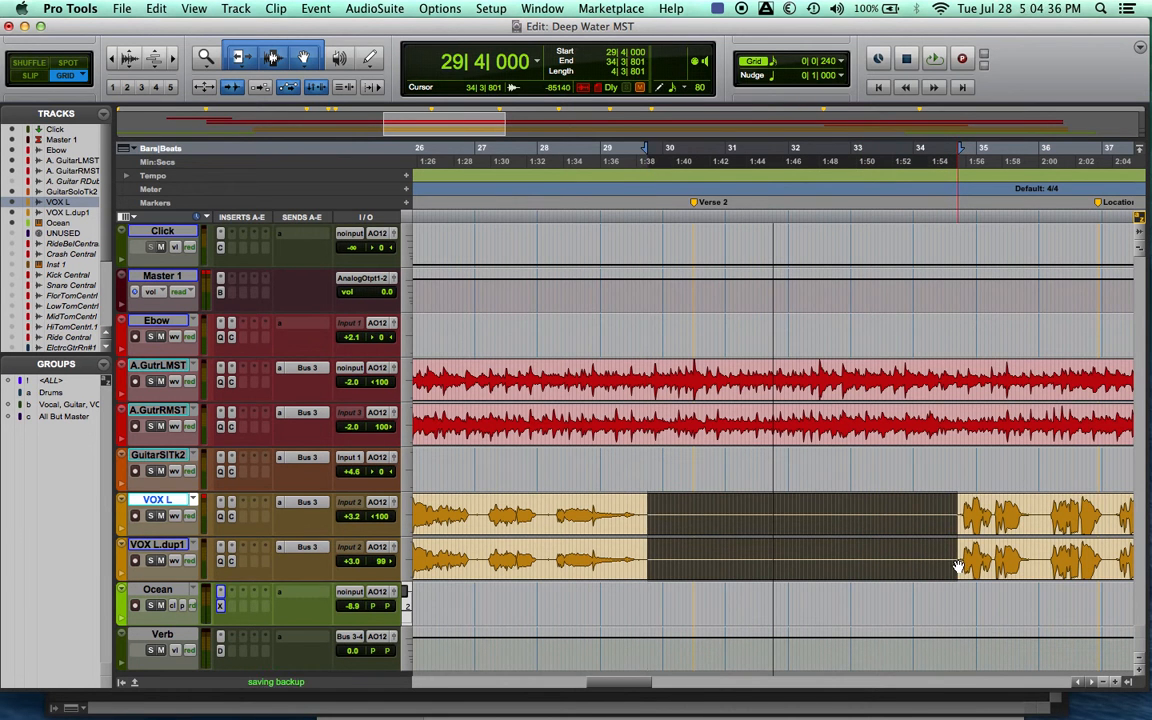
key(Delete)
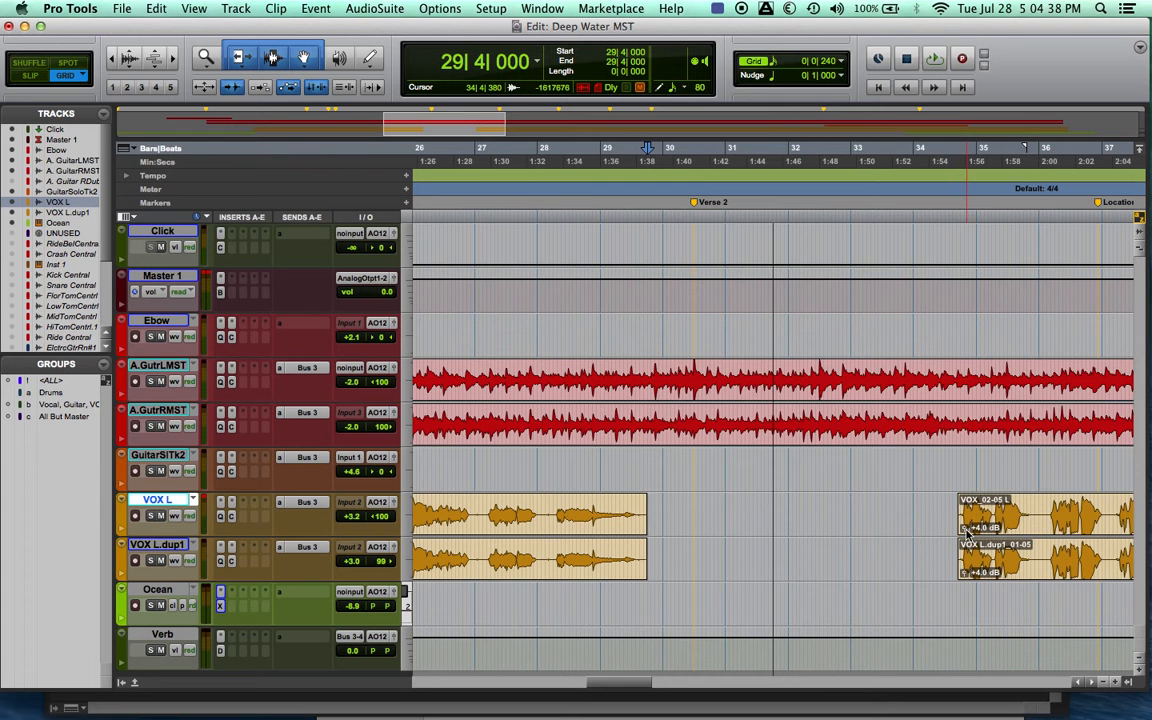
Delete the silent bridge passage from both vocal tracks, from 50|3|720 to 59|4|240.
scroll(965, 550, right, 5)
scroll(967, 537, right, 10)
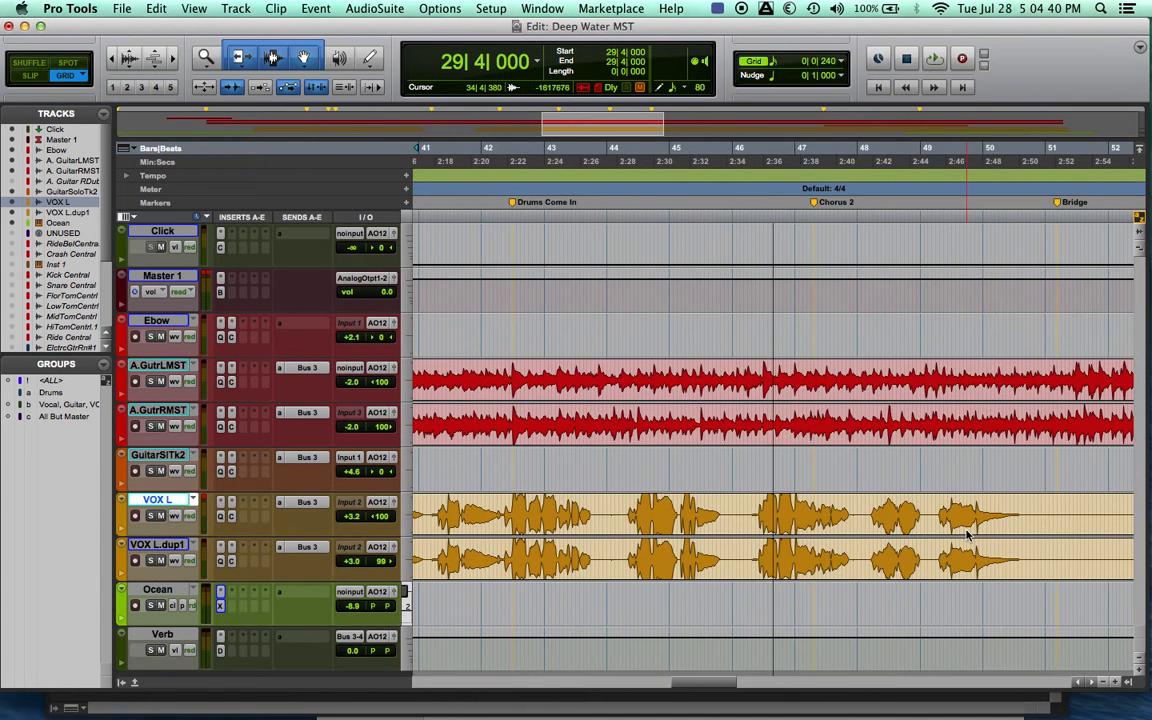
scroll(967, 537, right, 6)
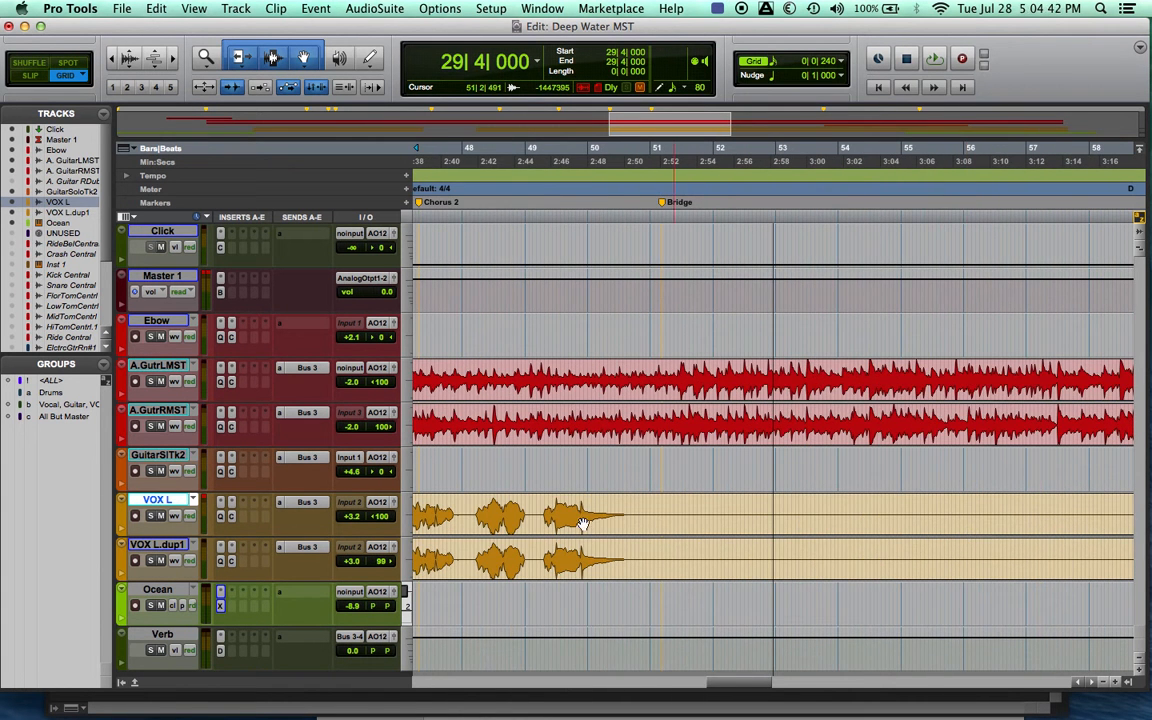
drag(631, 513, 1052, 555)
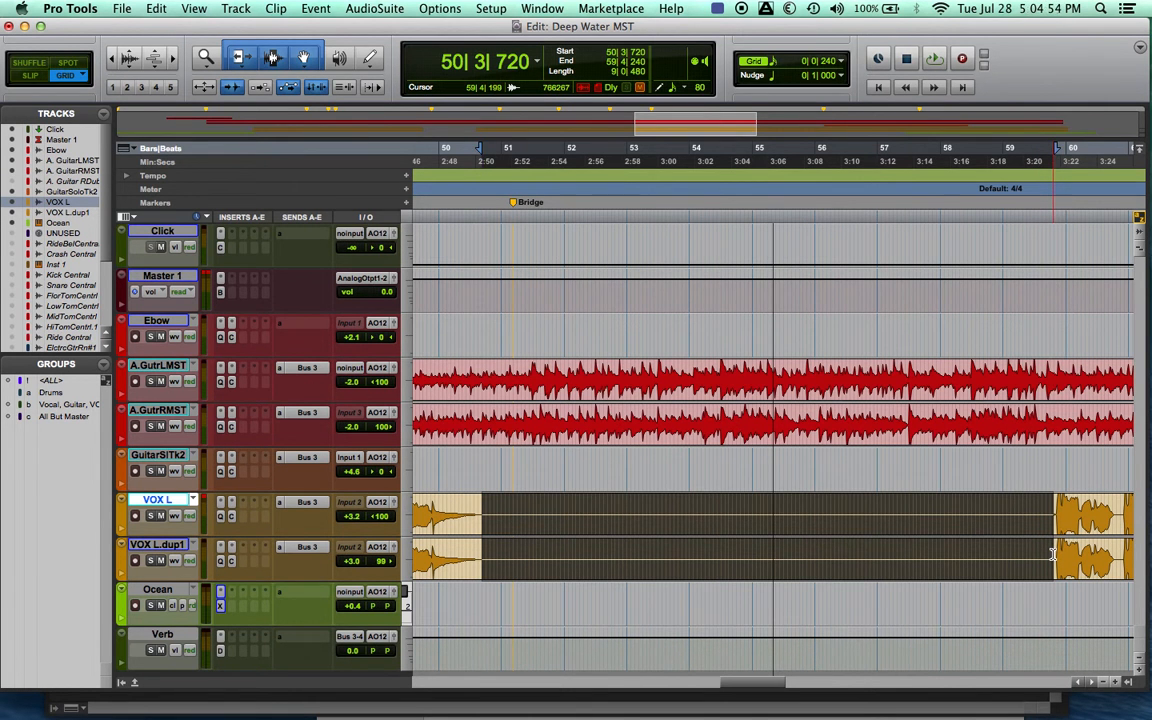
key(Left)
Delete the silent passage between the Solo Section and the outro vocals on both vocal tracks, starting at 68|1|480 with length 12|2|000.
scroll(1052, 555, right, 5)
scroll(1052, 555, right, 4)
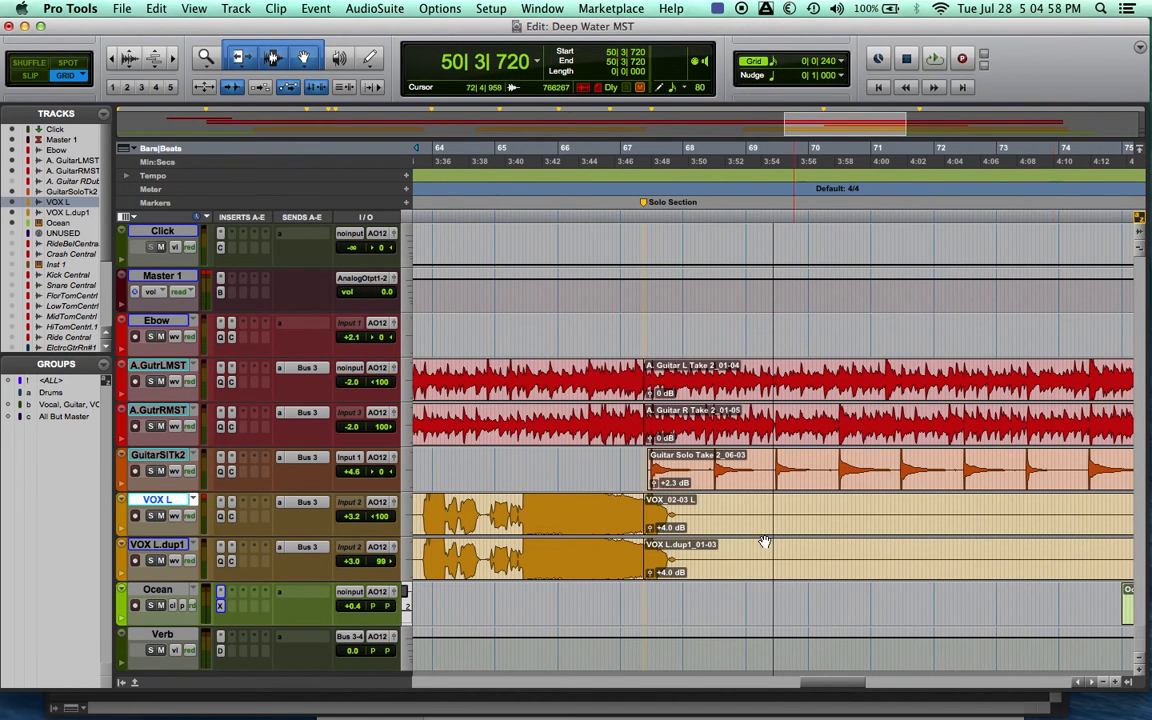
scroll(764, 541, right, 4)
scroll(764, 541, down, 3)
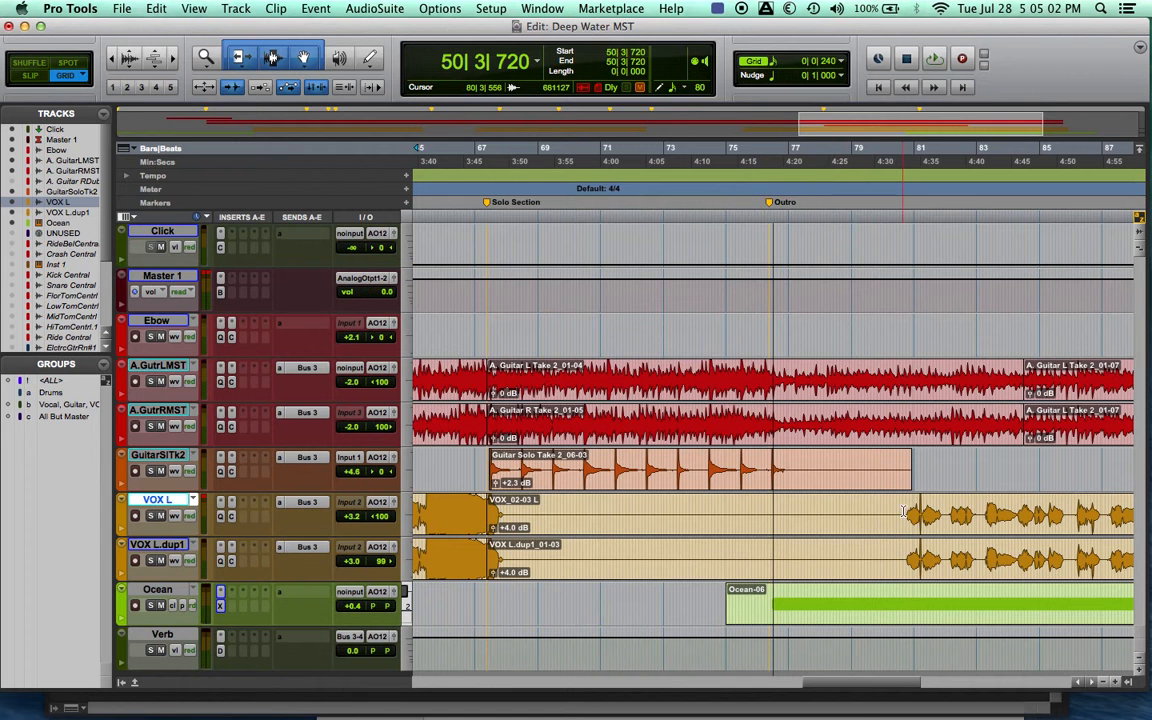
drag(905, 506, 511, 553)
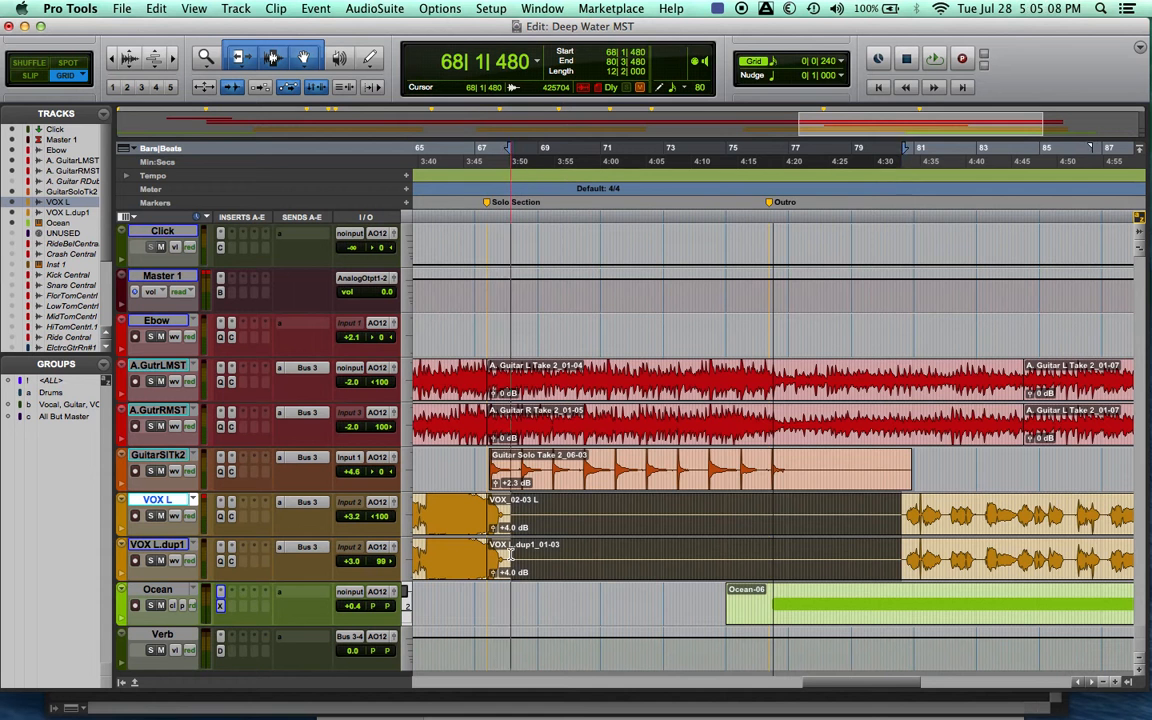
key(Delete)
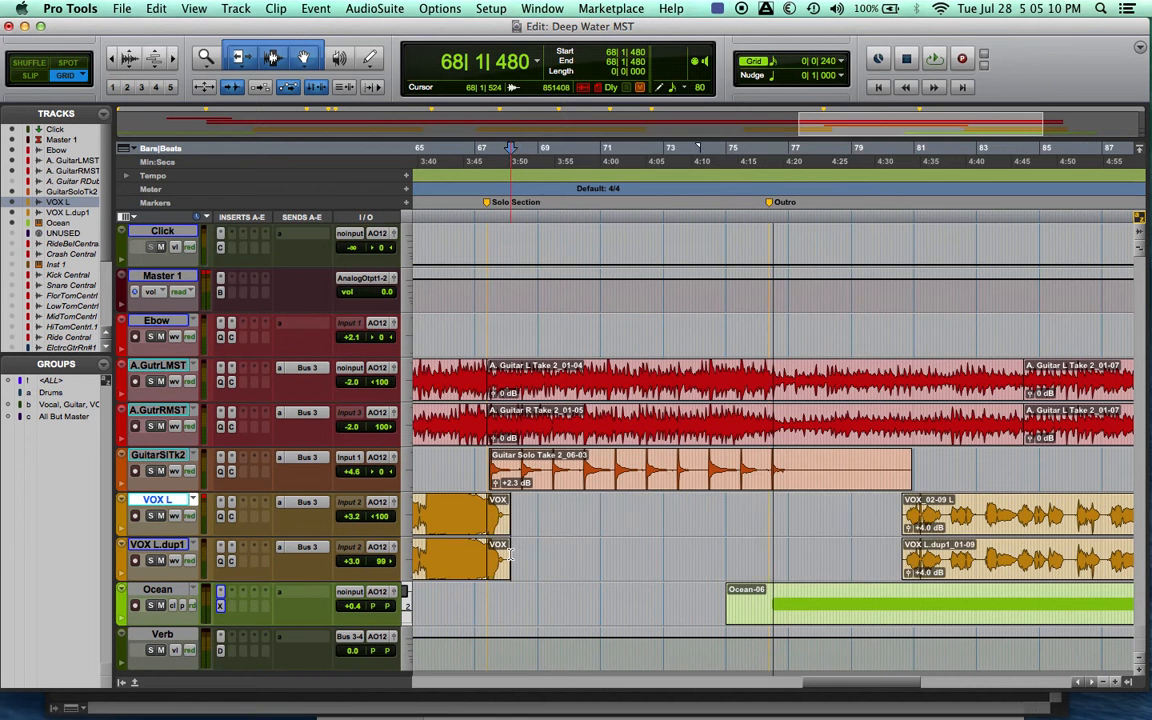
Play the song's ending from bar 87 to hear where the final vocal phrase fades out.
scroll(657, 495, right, 3)
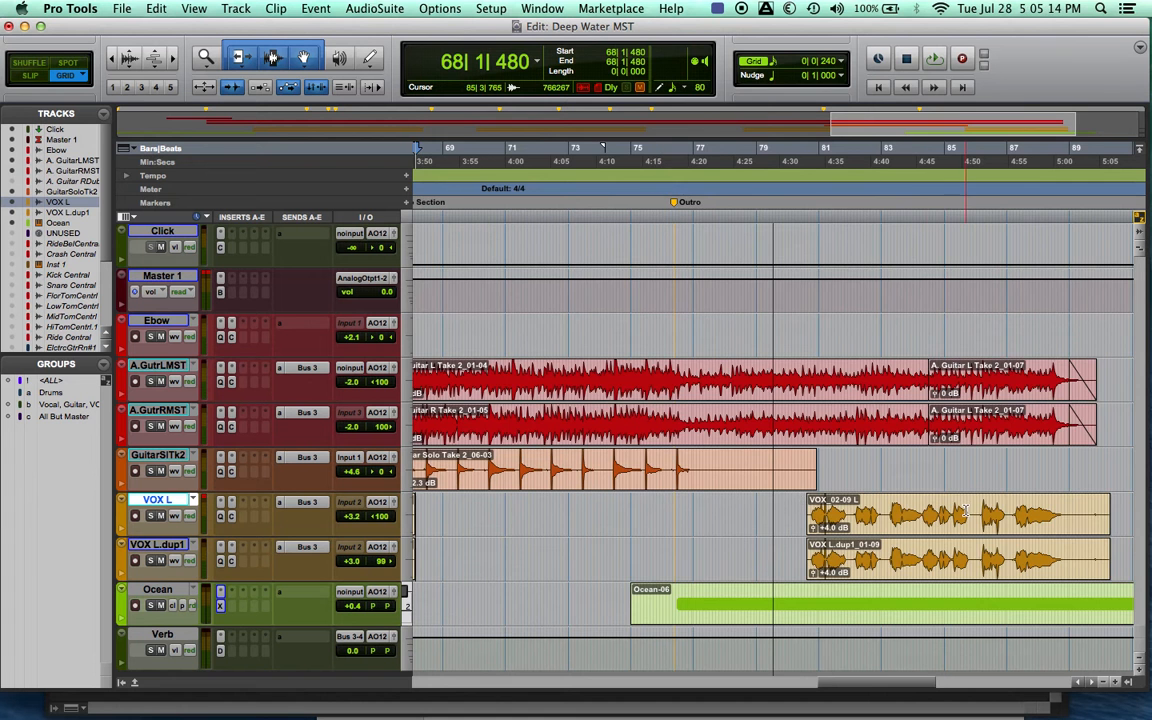
scroll(966, 511, right, 2)
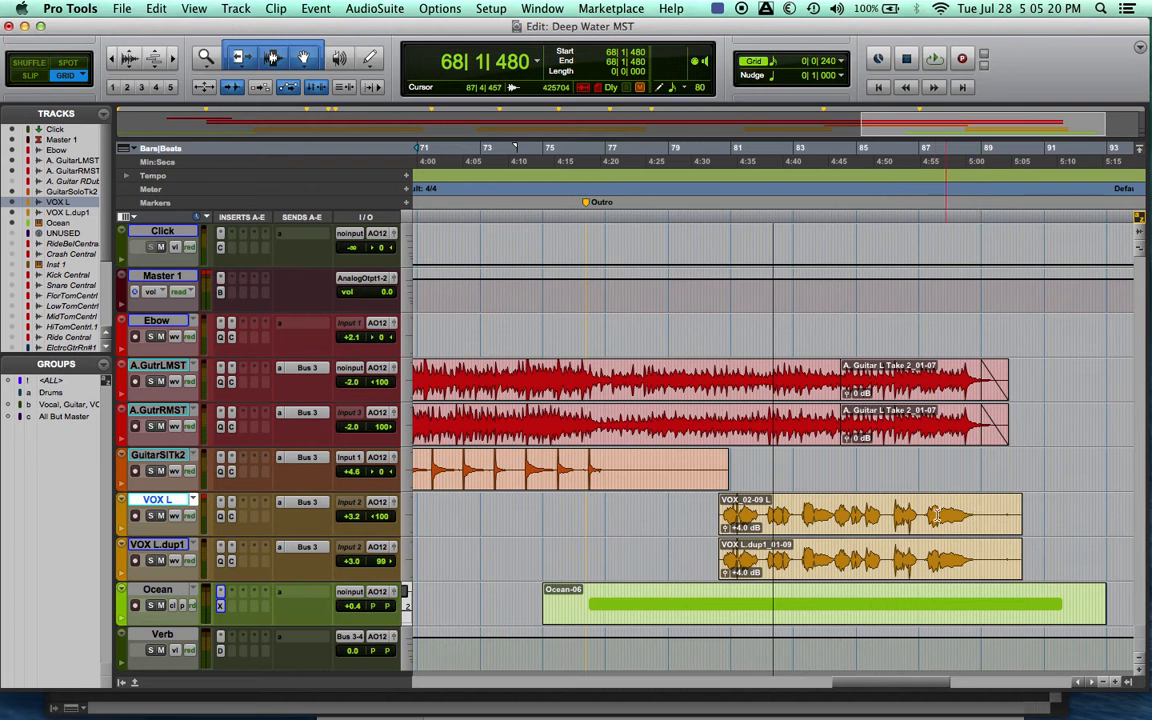
click(935, 516)
click(918, 516)
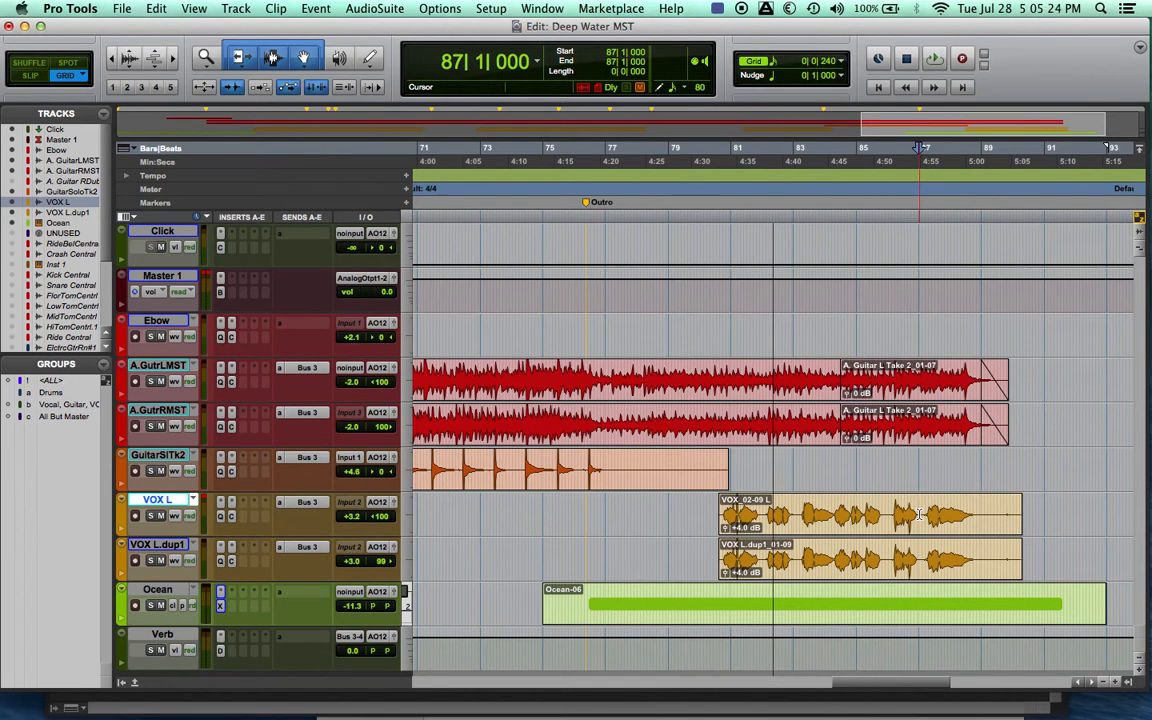
key(space)
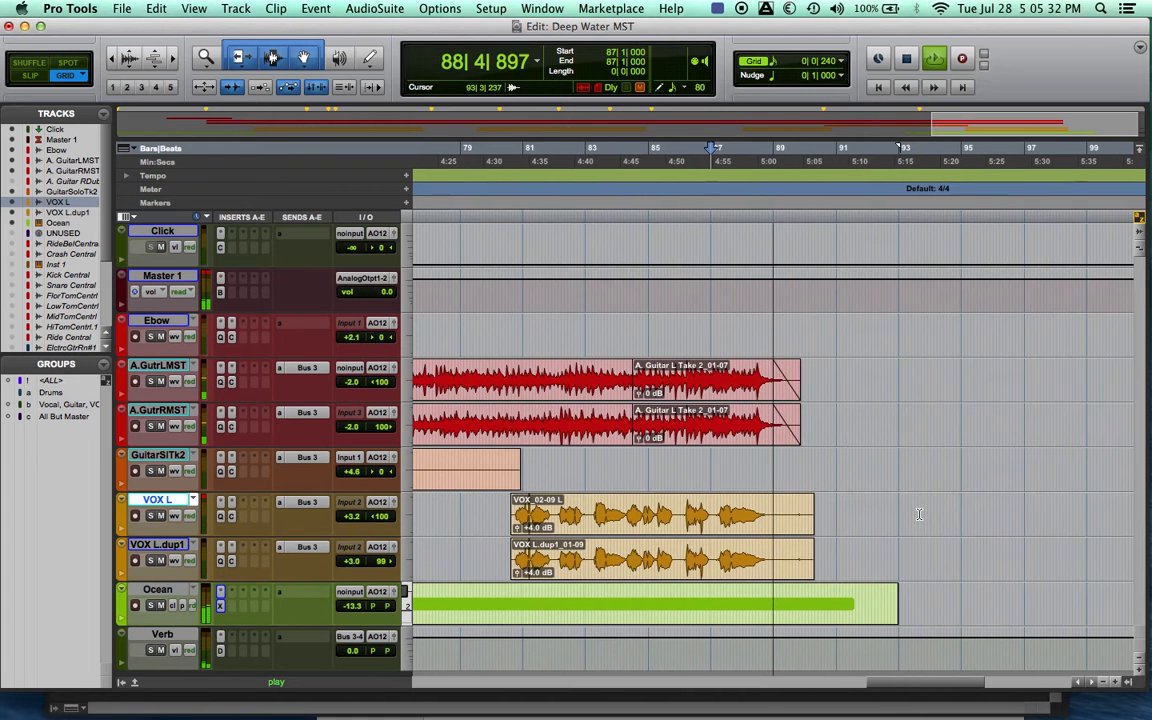
key(space)
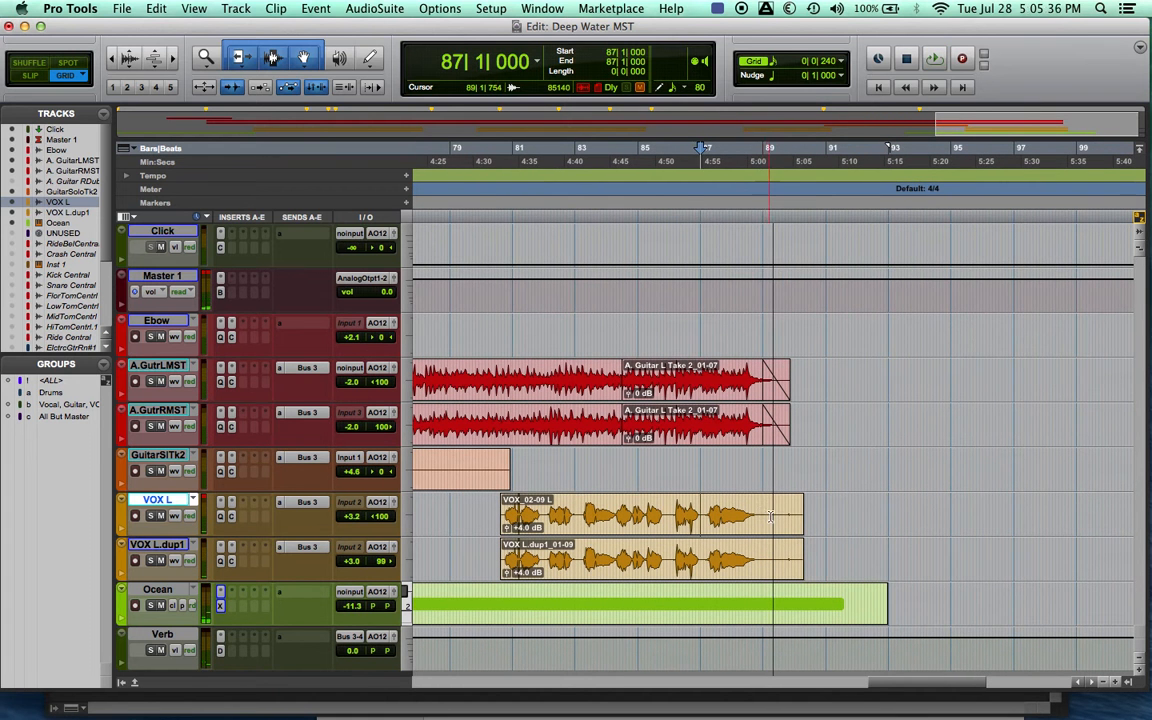
Delete the silent tail of the last clips on both vocal tracks from 89|1|720 onward.
drag(829, 516, 775, 523)
drag(775, 528, 770, 558)
key(Delete)
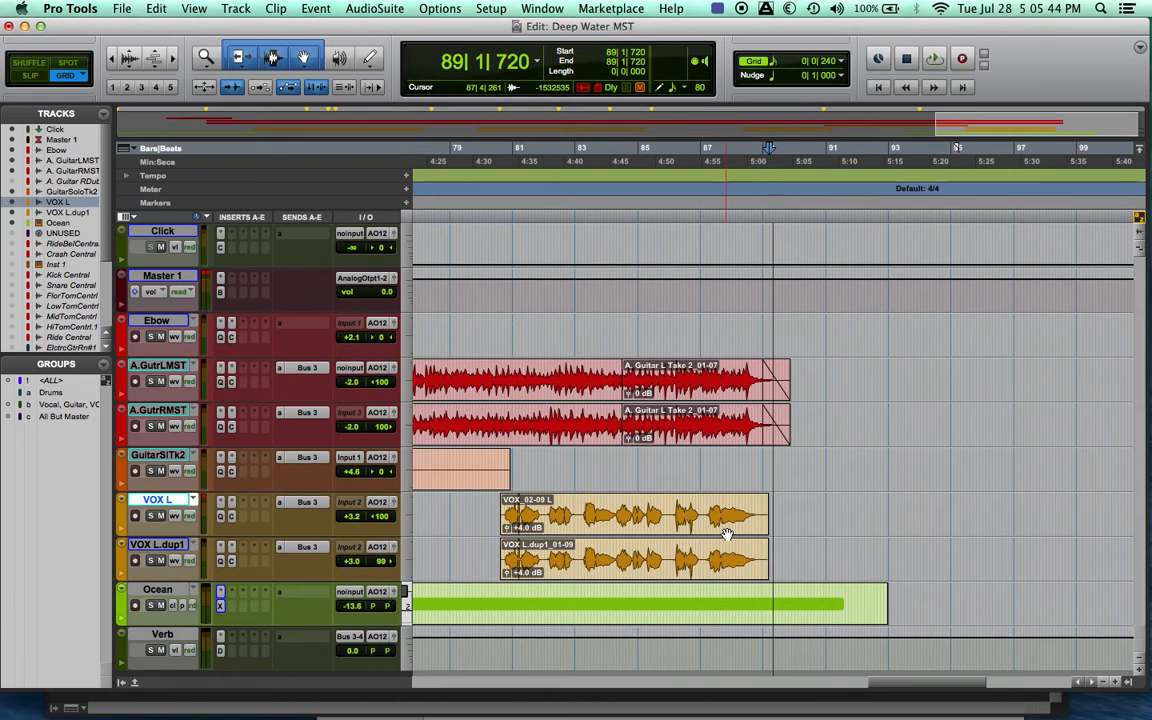
Trim the end of the guitar solo clip back to 77|4|000.
scroll(727, 533, left, 10)
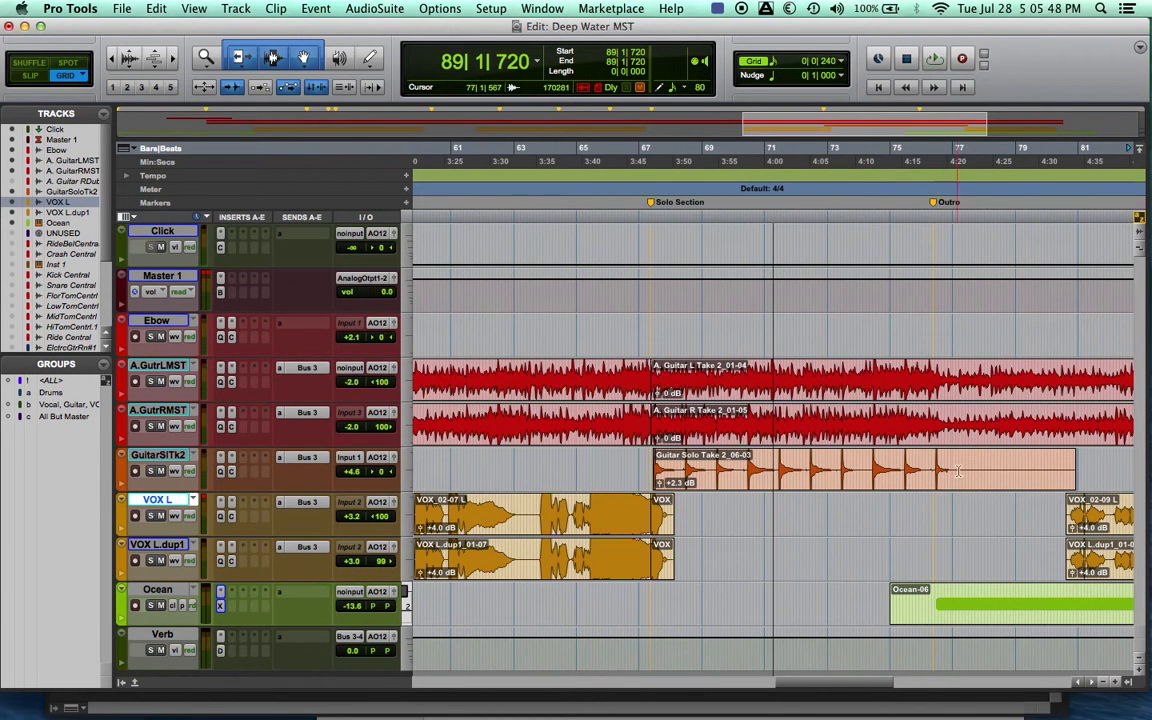
drag(1087, 468, 976, 476)
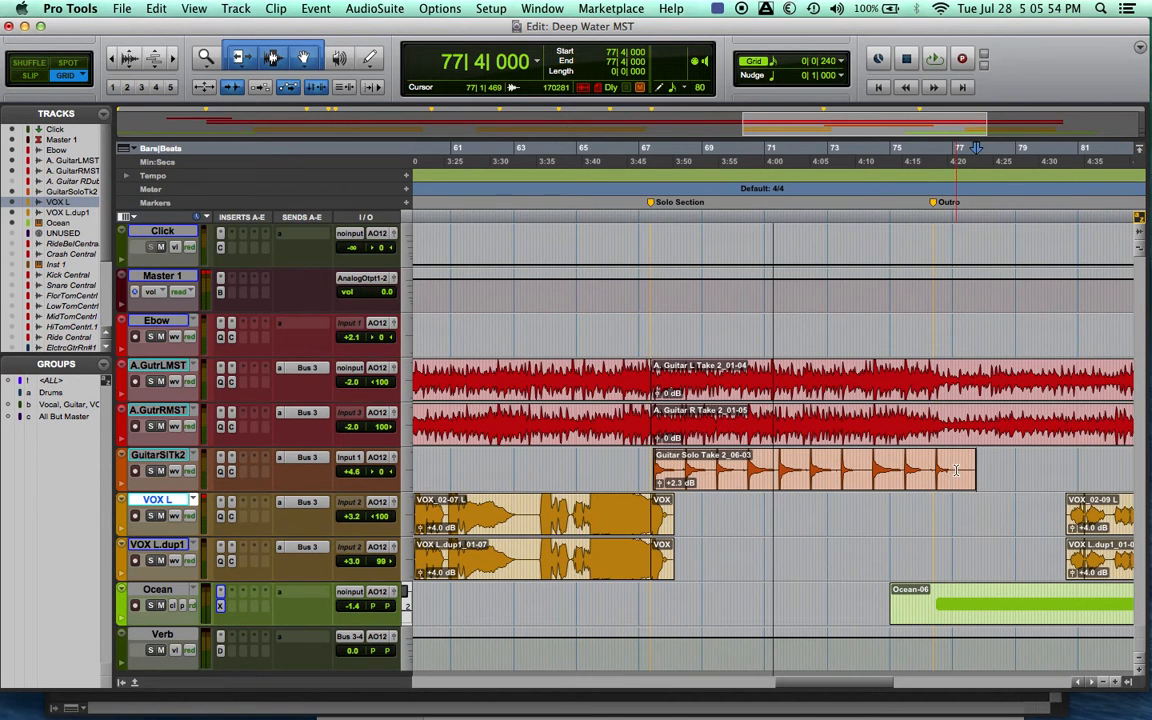
Examine the vocal clips from the solo section back to the song's start, closing in on the first vocal phrases.
scroll(956, 470, left, 8)
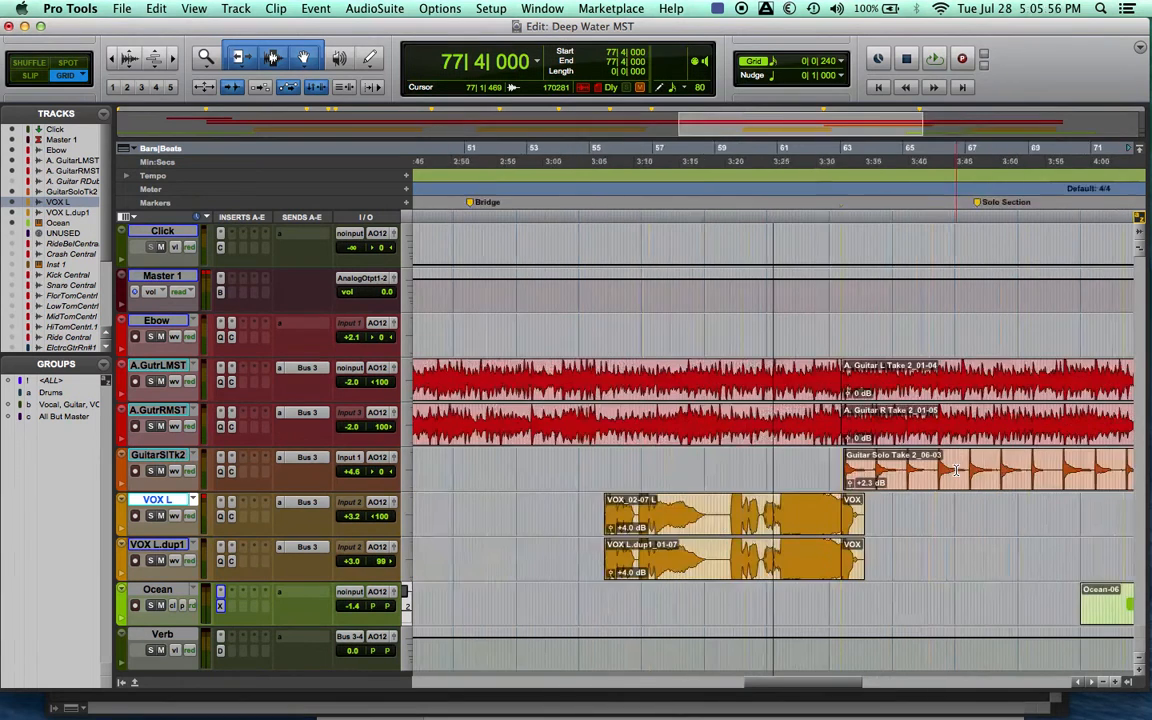
scroll(956, 470, left, 15)
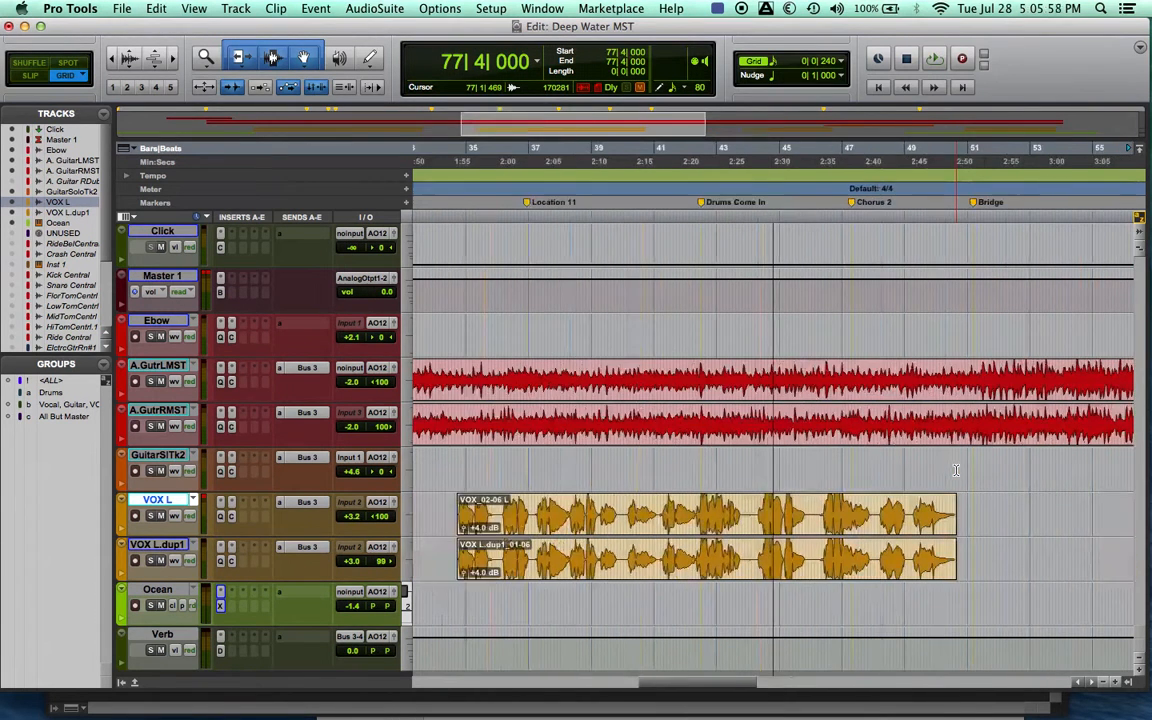
scroll(956, 470, left, 5)
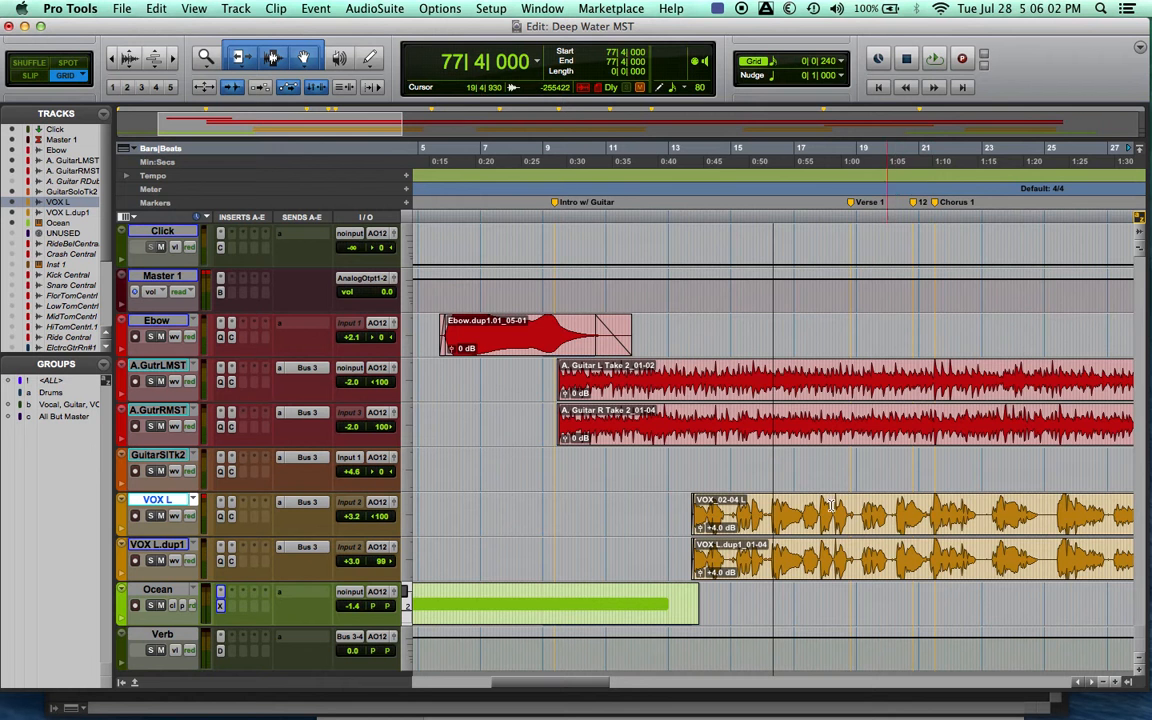
scroll(780, 493, left, 2)
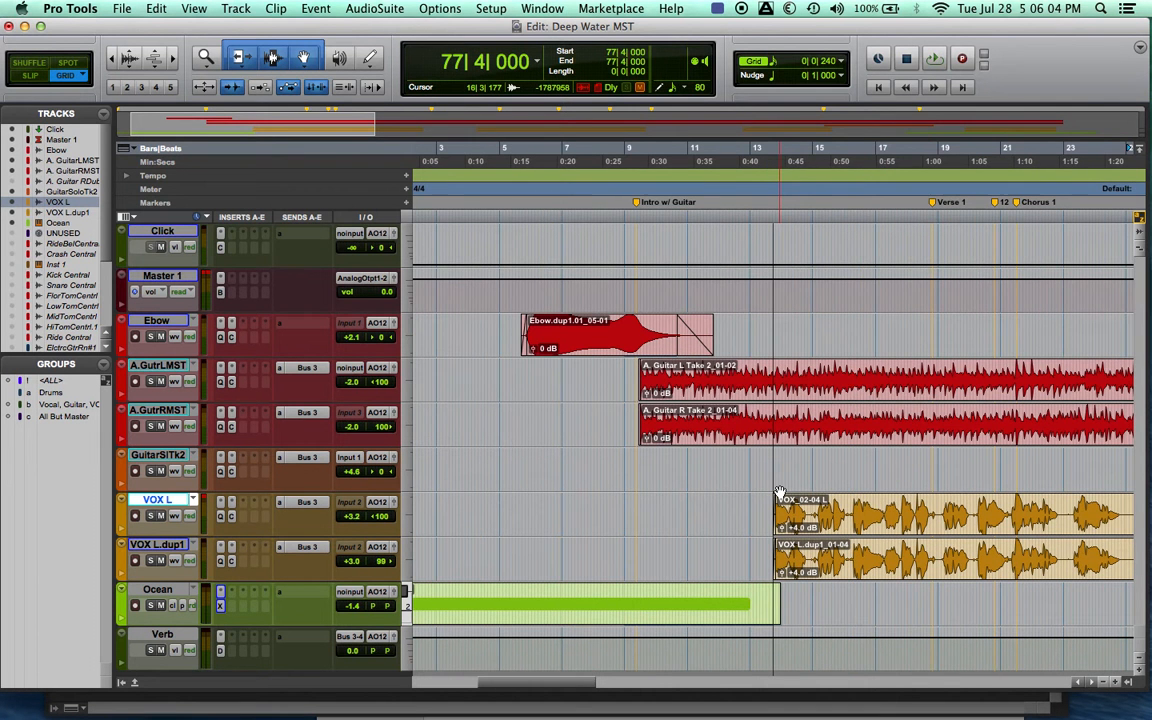
scroll(780, 493, right, 2)
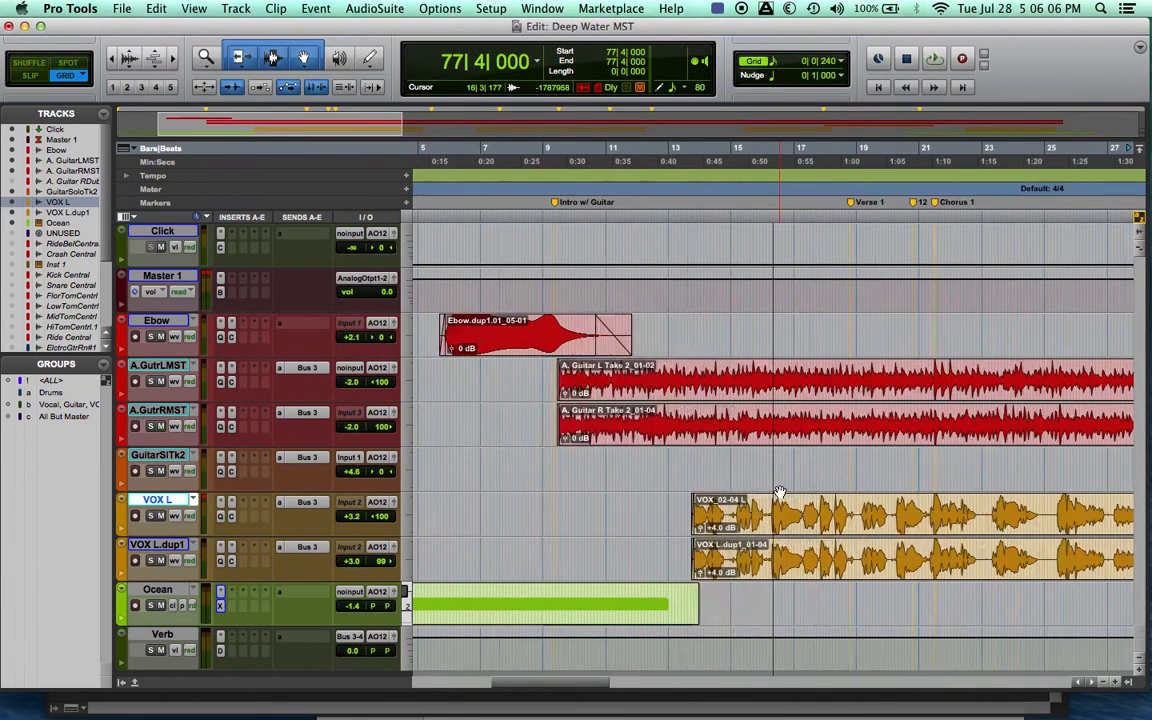
scroll(780, 493, up, 4)
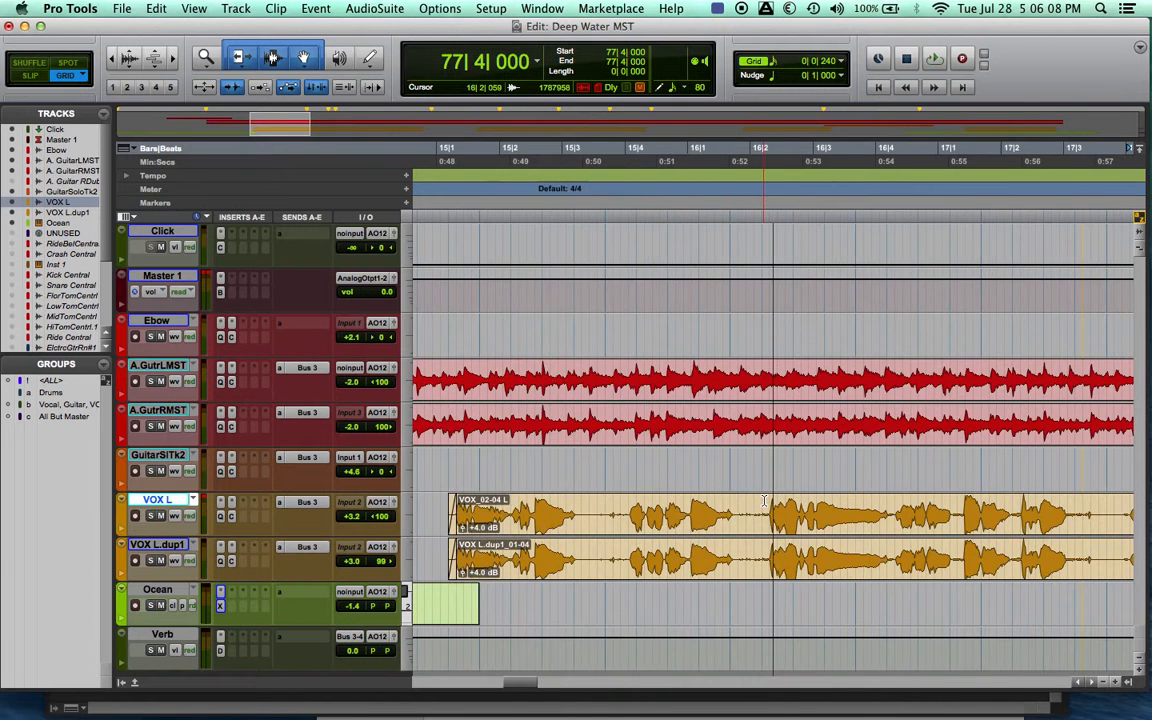
scroll(764, 500, down, 3)
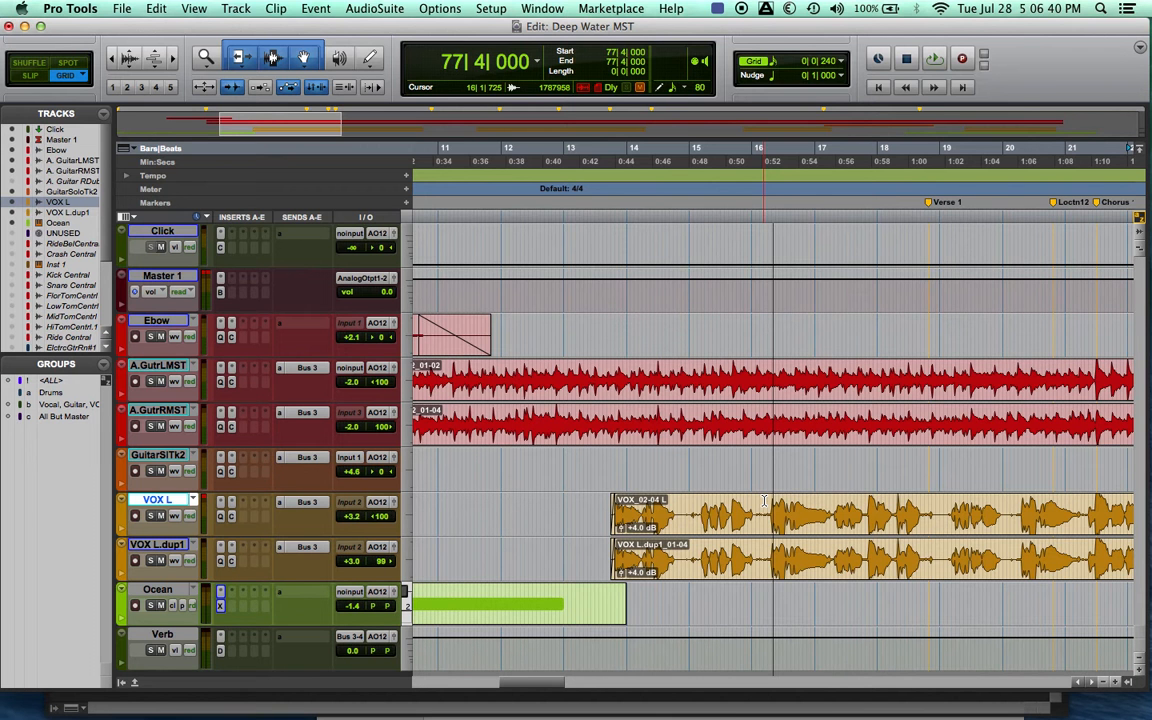
key(super+bracketright)
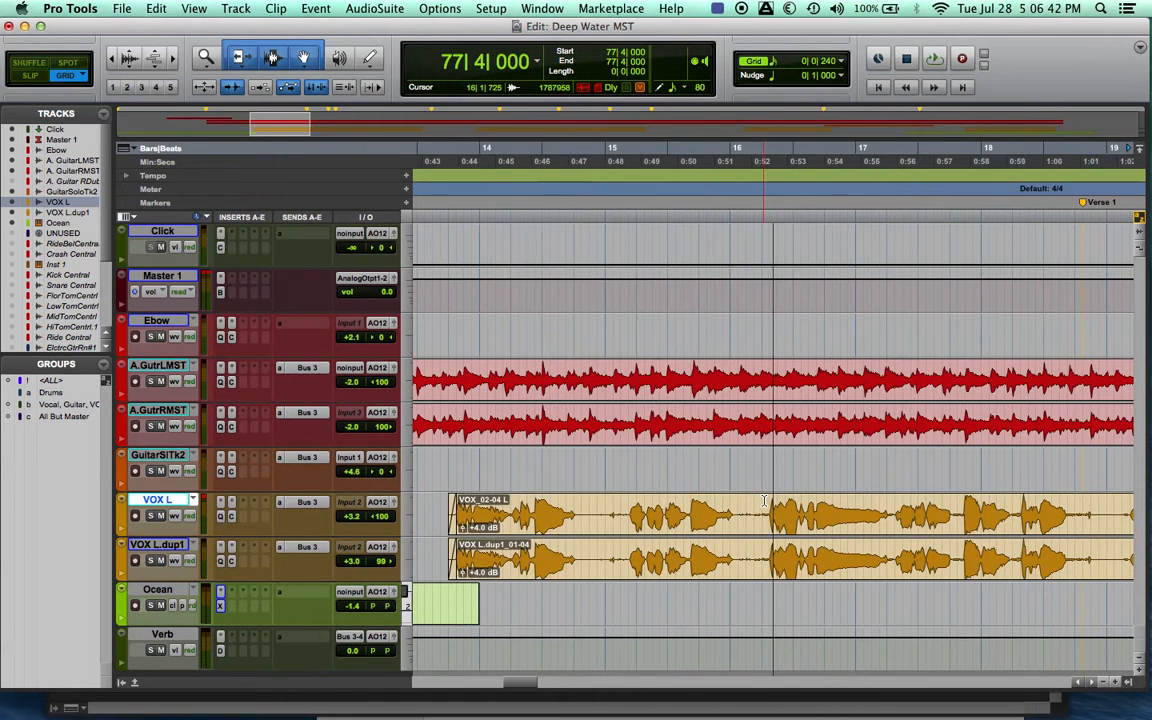
key(super+bracketright)
key(super+bracketright)
key(super+bracketright)
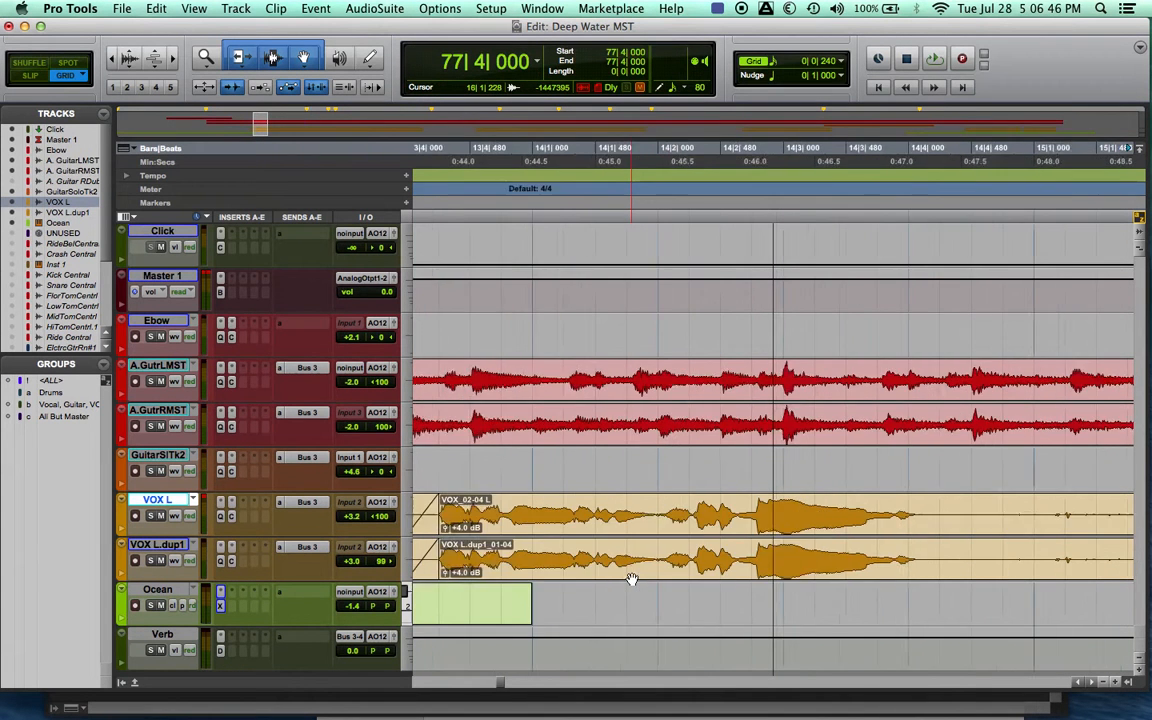
Play the vocals from 14|2|480 to hear how the first phrase ends.
scroll(631, 578, right, 5)
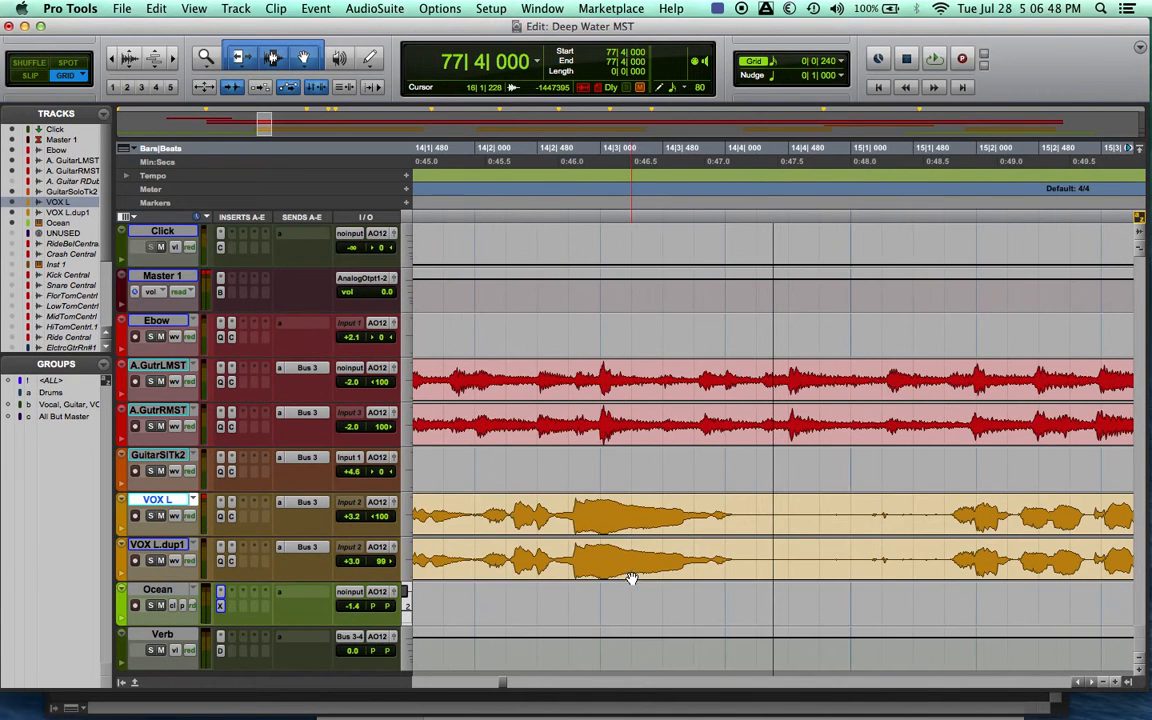
click(549, 514)
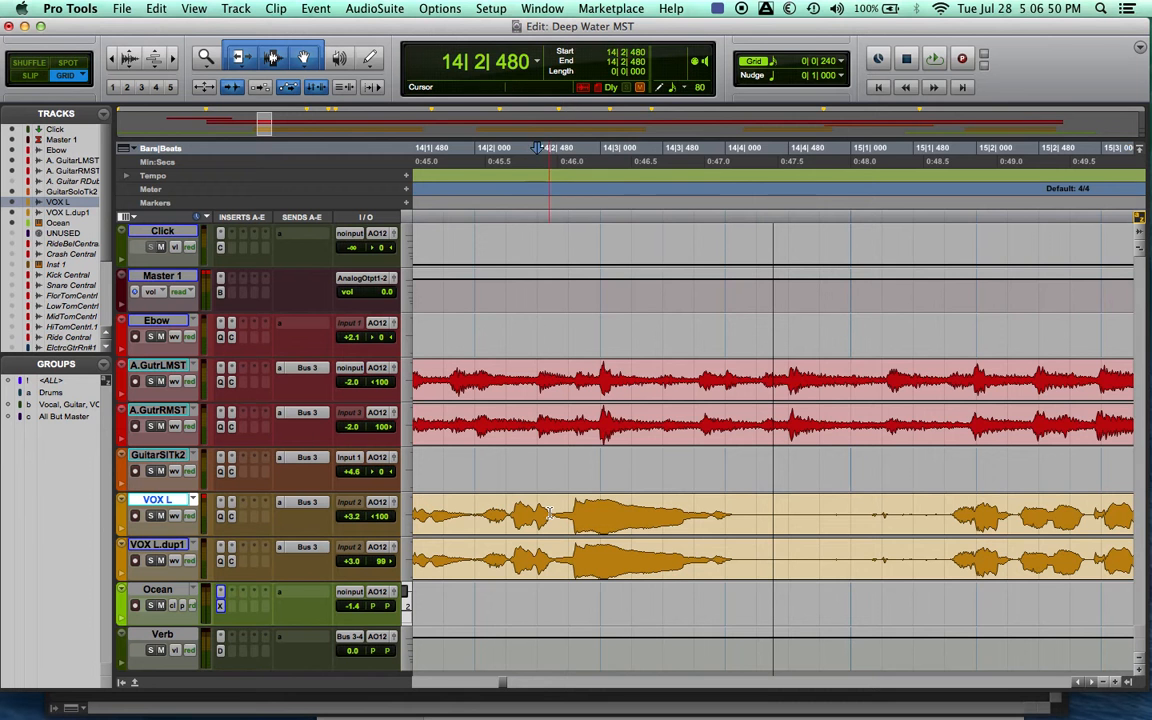
key(space)
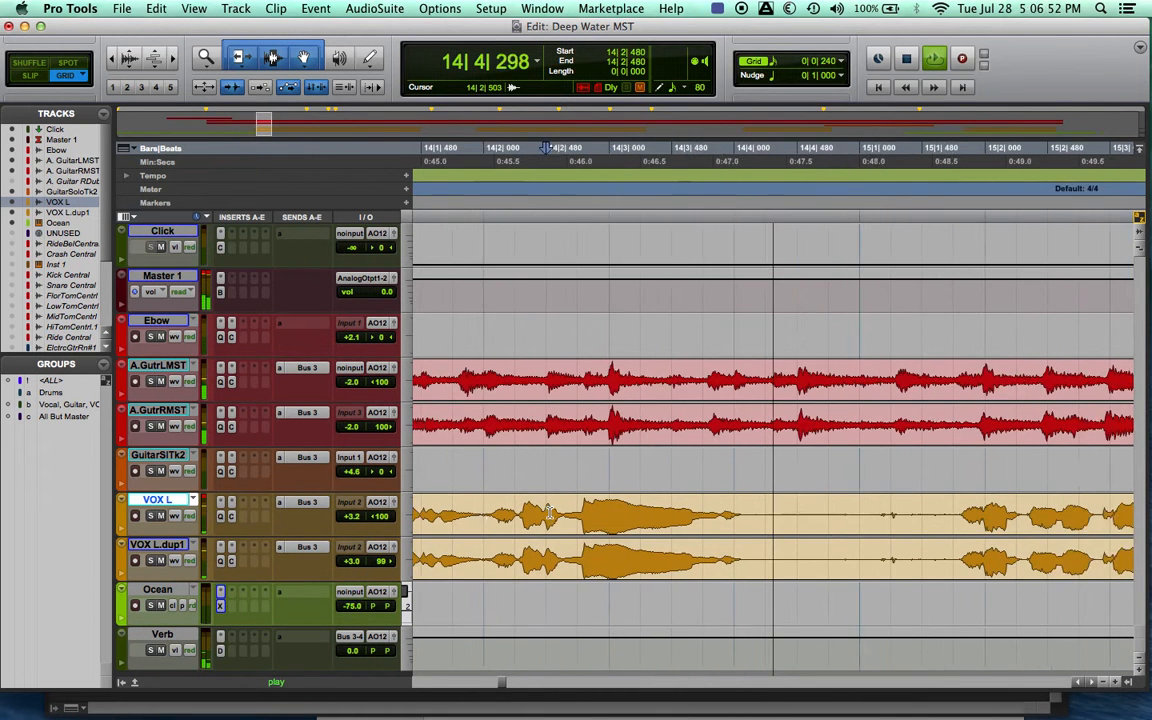
key(space)
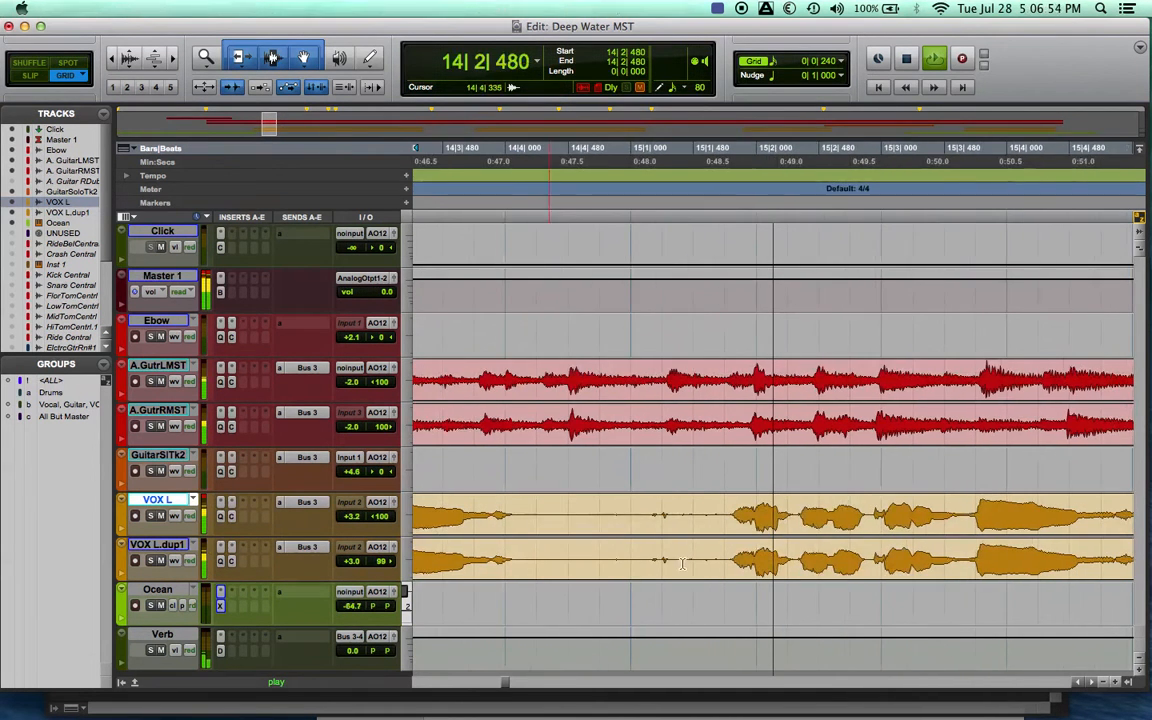
Play the quiet passage before the third vocal phrase from 16|1|240 and from 16|1|720 to hear its noise.
scroll(681, 515, right, 3)
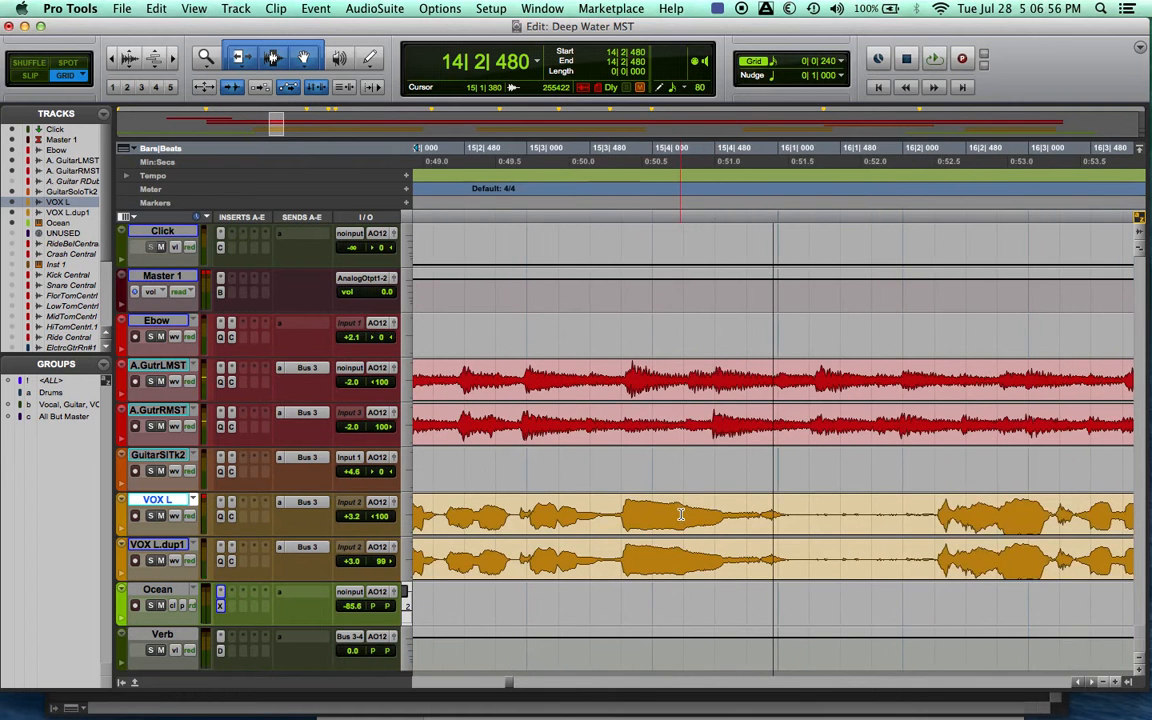
click(871, 521)
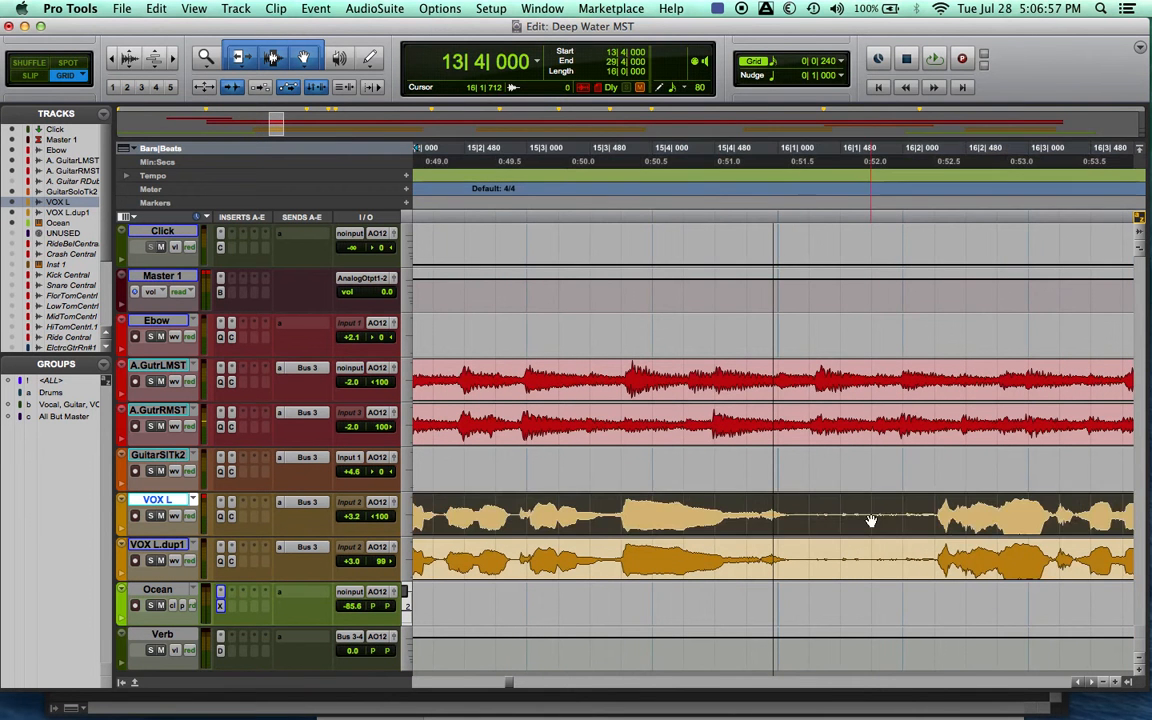
click(801, 508)
key(space)
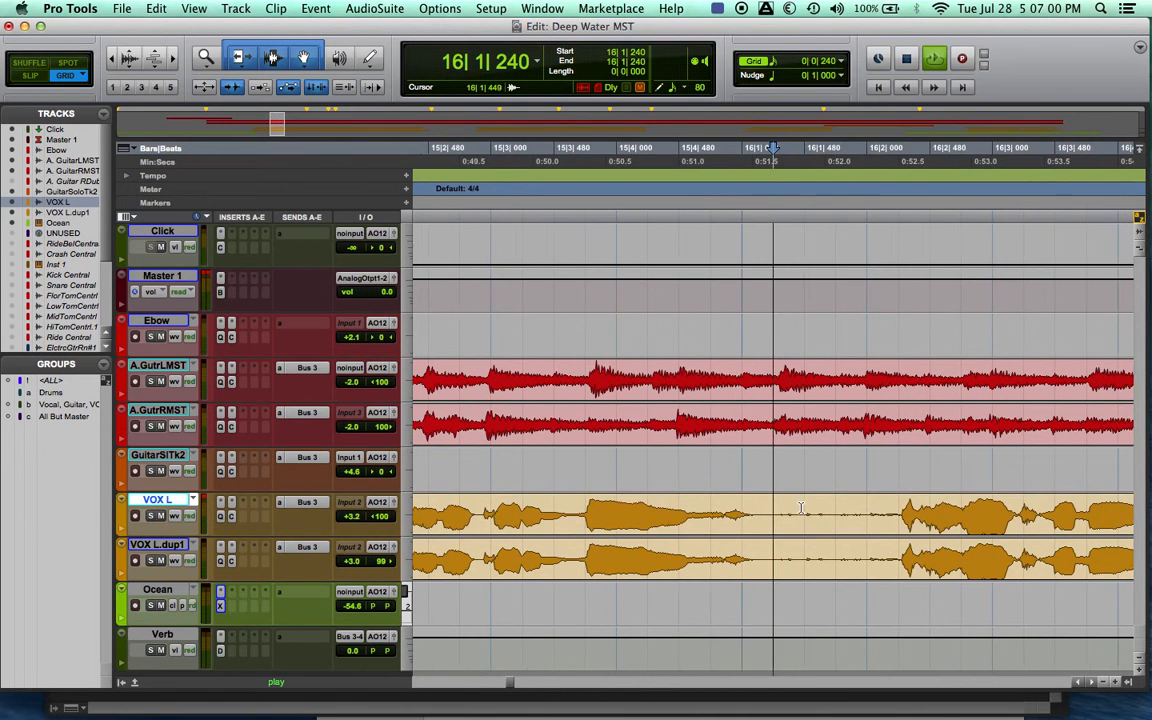
key(space)
click(728, 522)
key(space)
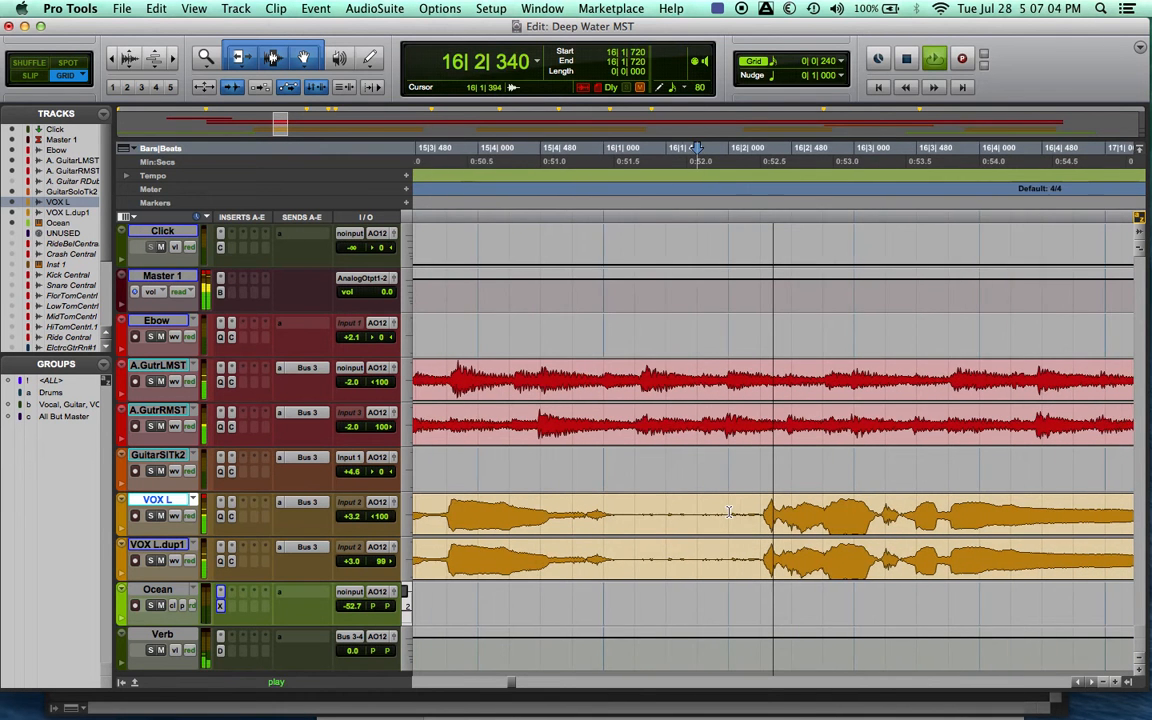
key(space)
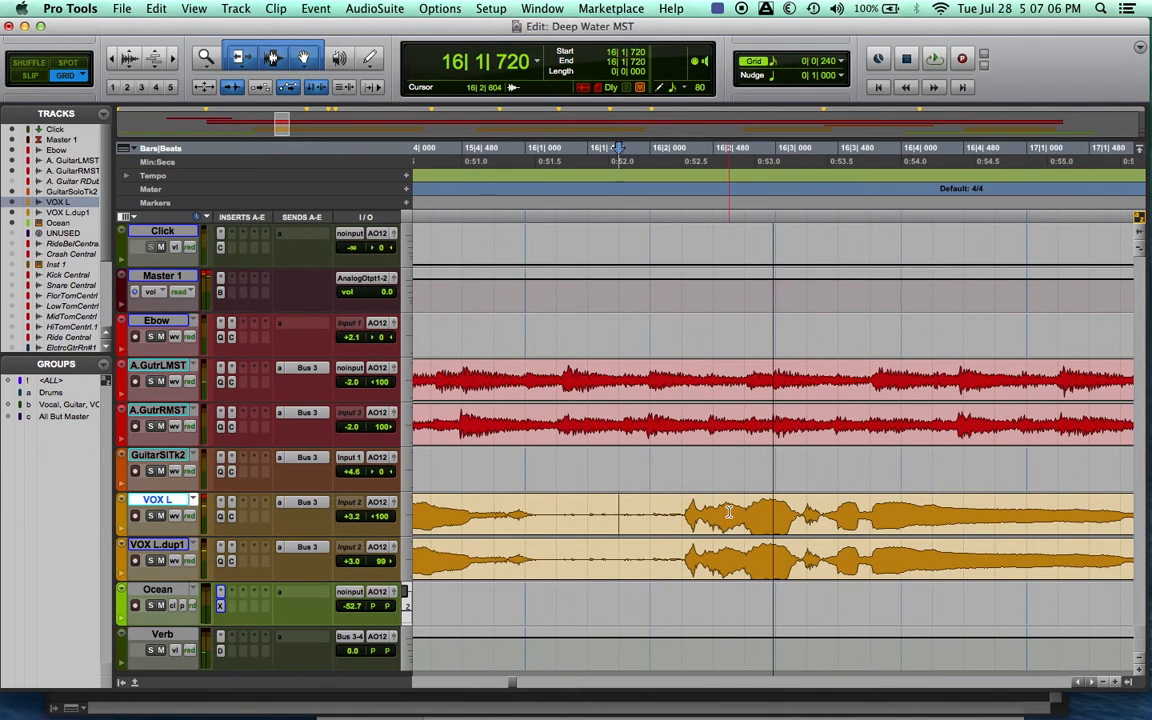
Delete the noisy gap on both vocal tracks from 16|1|106 up to the start of the next phrase.
click(538, 513)
drag(538, 513, 682, 568)
key(Delete)
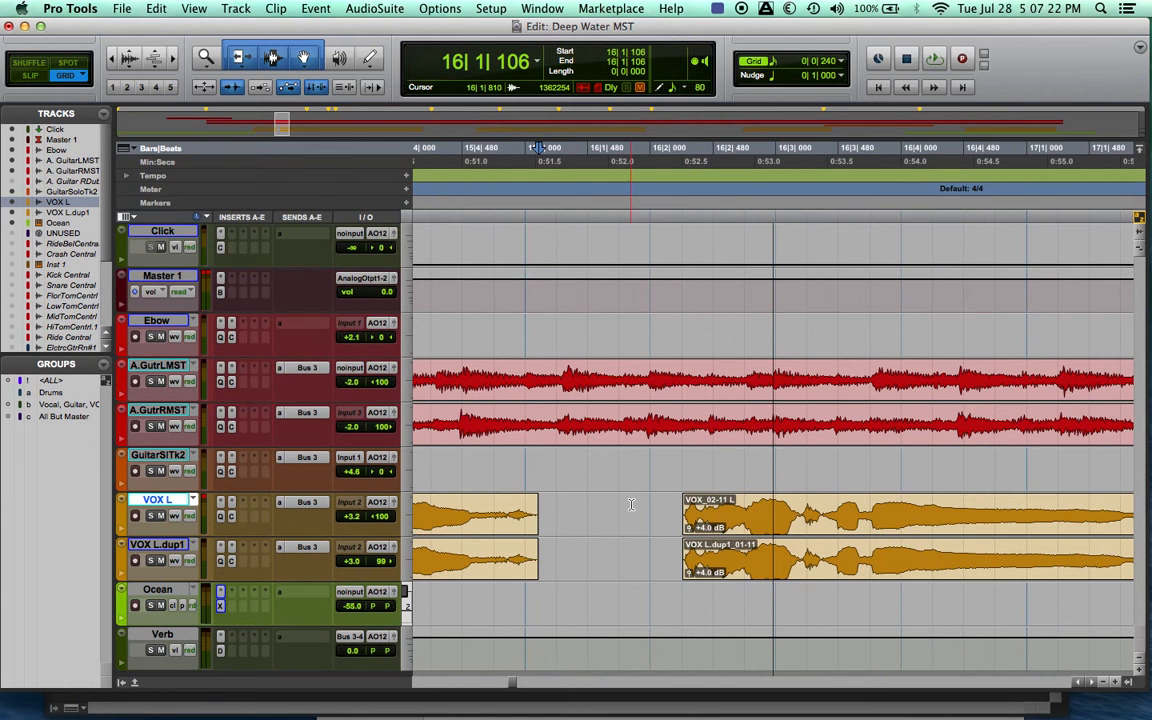
Delete the gap between the first and second vocal phrases on both vocal tracks, starting at 14|4|000.
scroll(637, 504, left, 5)
scroll(643, 504, left, 5)
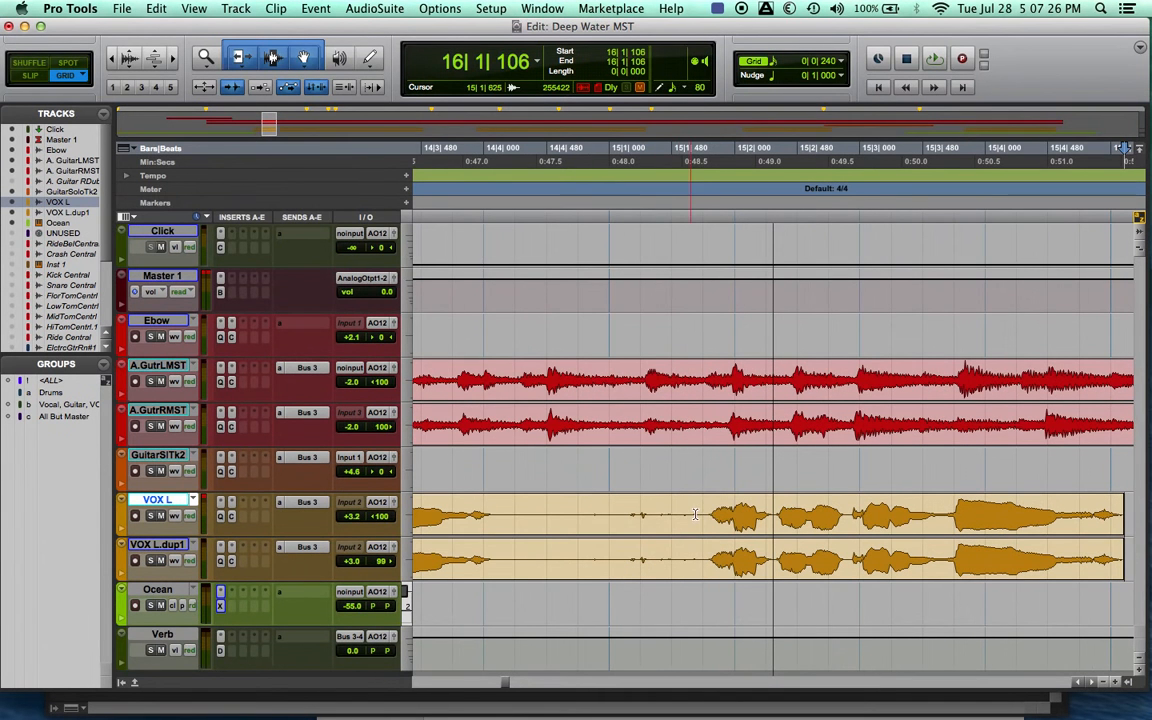
drag(703, 514, 486, 558)
key(Delete)
Review the vocal phrases and the gaps between clips across the song, from Verse 1 through the Outro and back.
scroll(496, 558, right, 2)
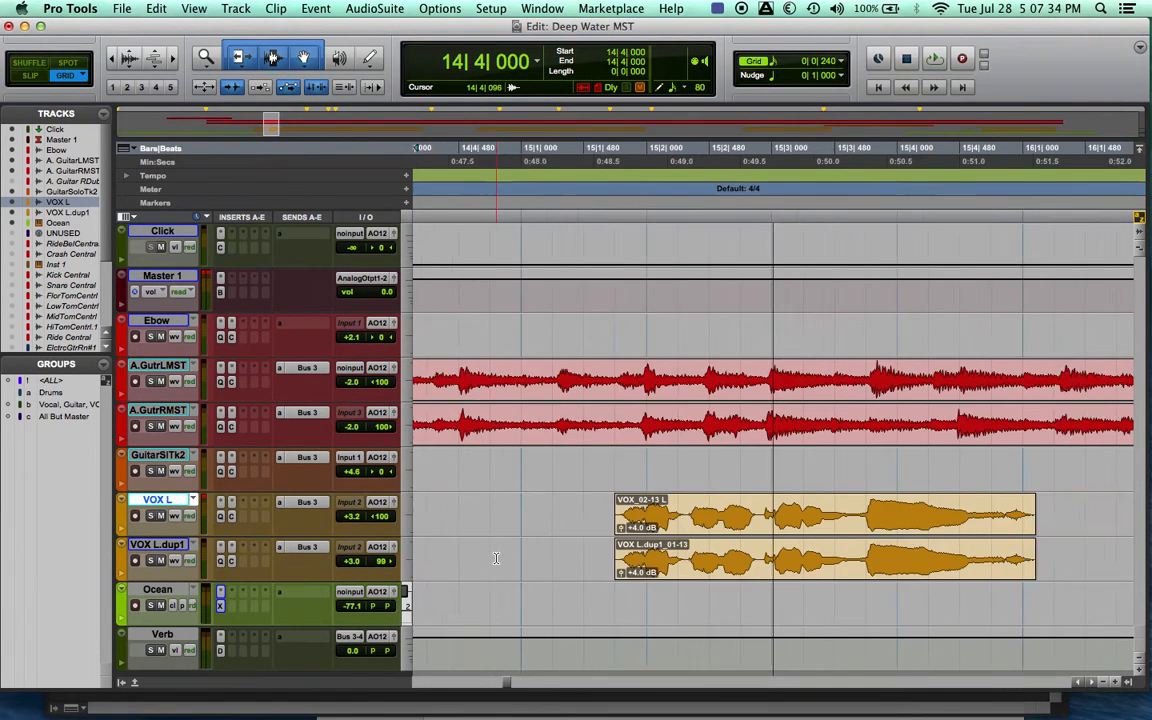
scroll(496, 558, right, 6)
scroll(496, 558, right, 2)
scroll(496, 558, right, 4)
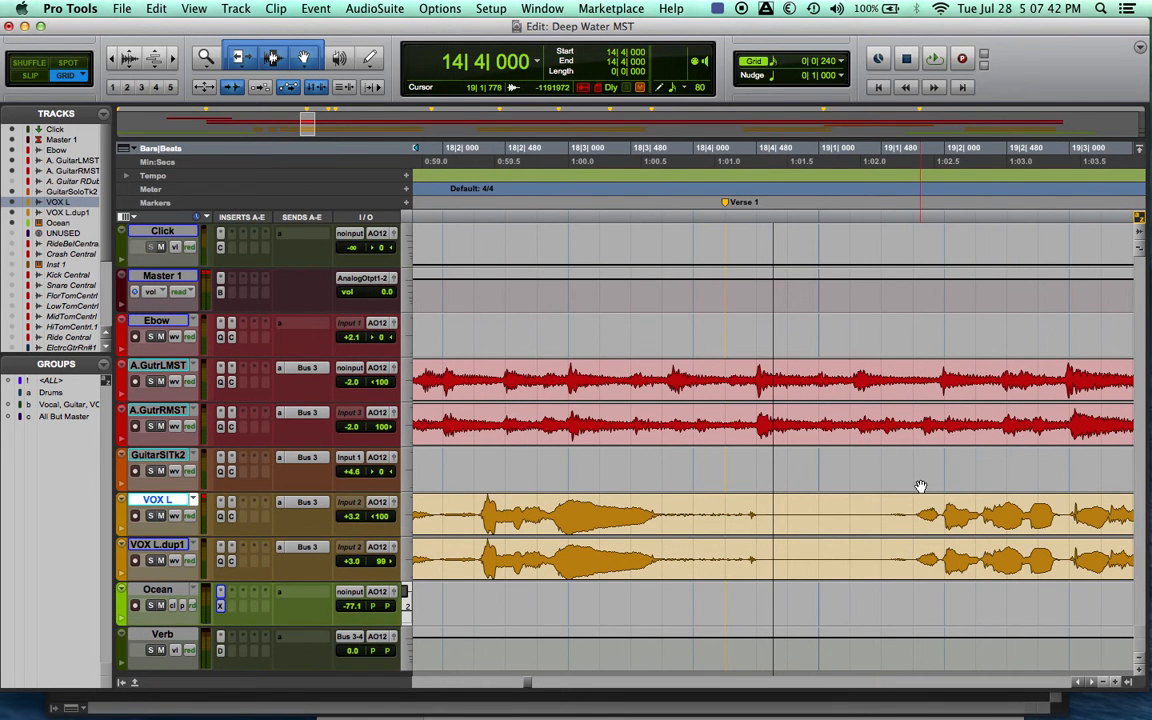
key(super+bracketleft)
key(super+bracketleft)
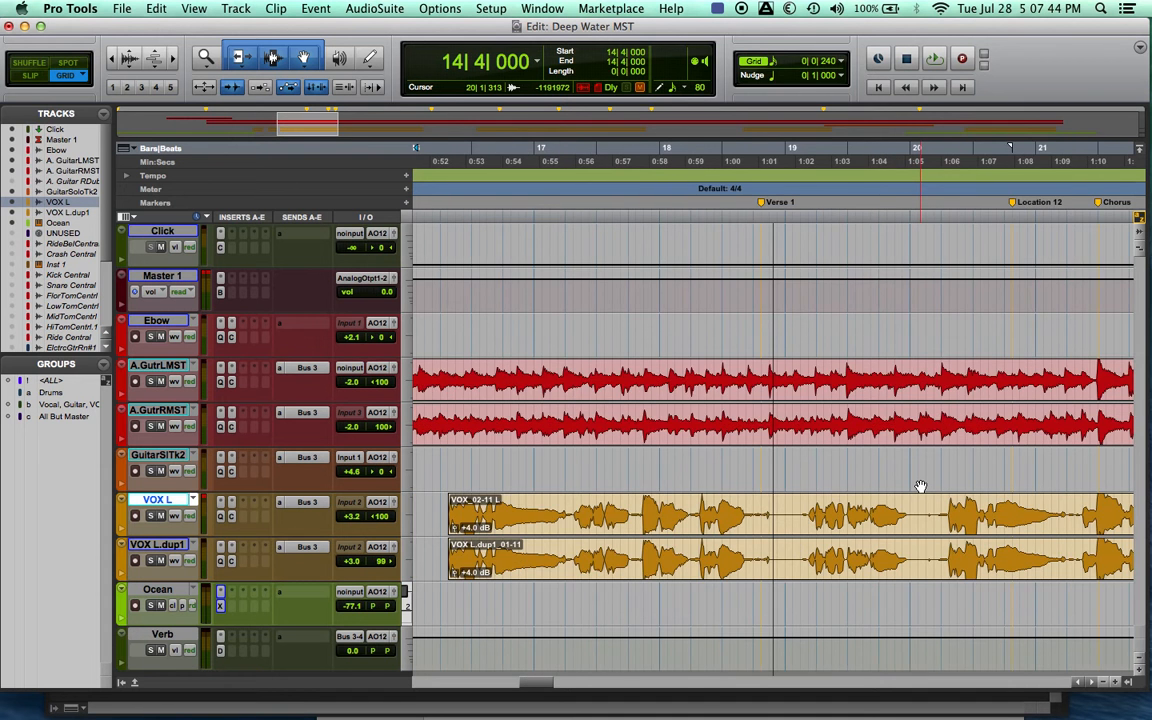
key(super+bracketleft)
key(super+bracketleft)
key(super+bracketleft)
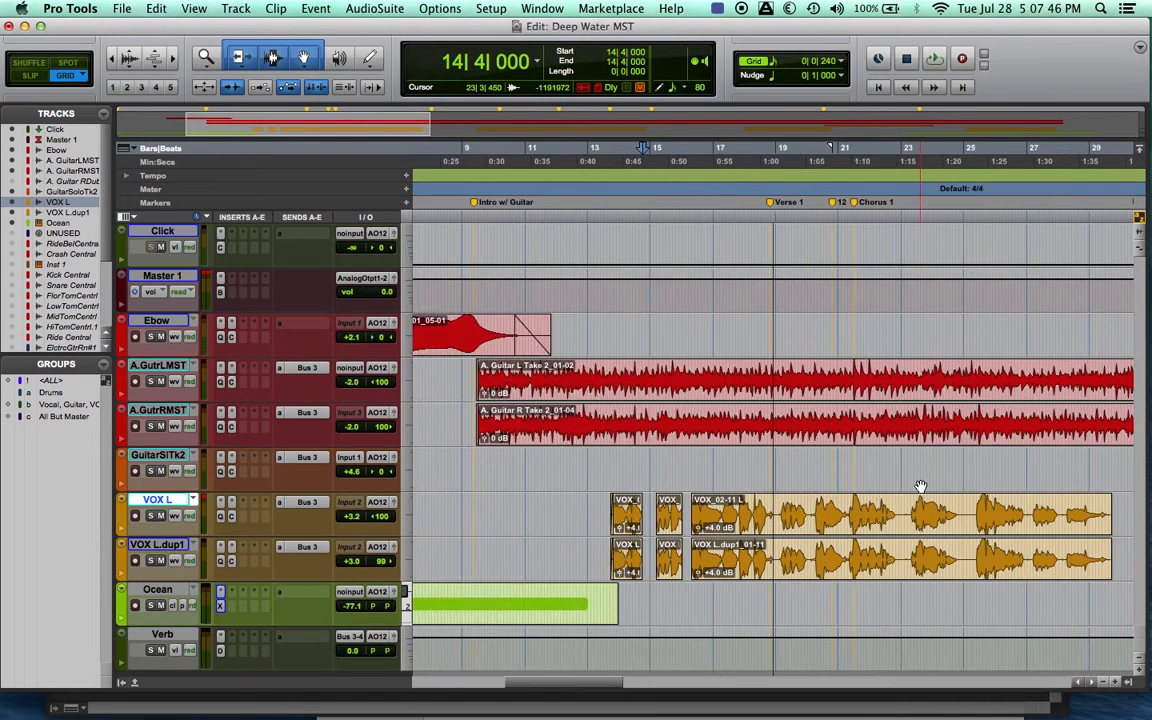
key(super+bracketright)
scroll(920, 486, right, 6)
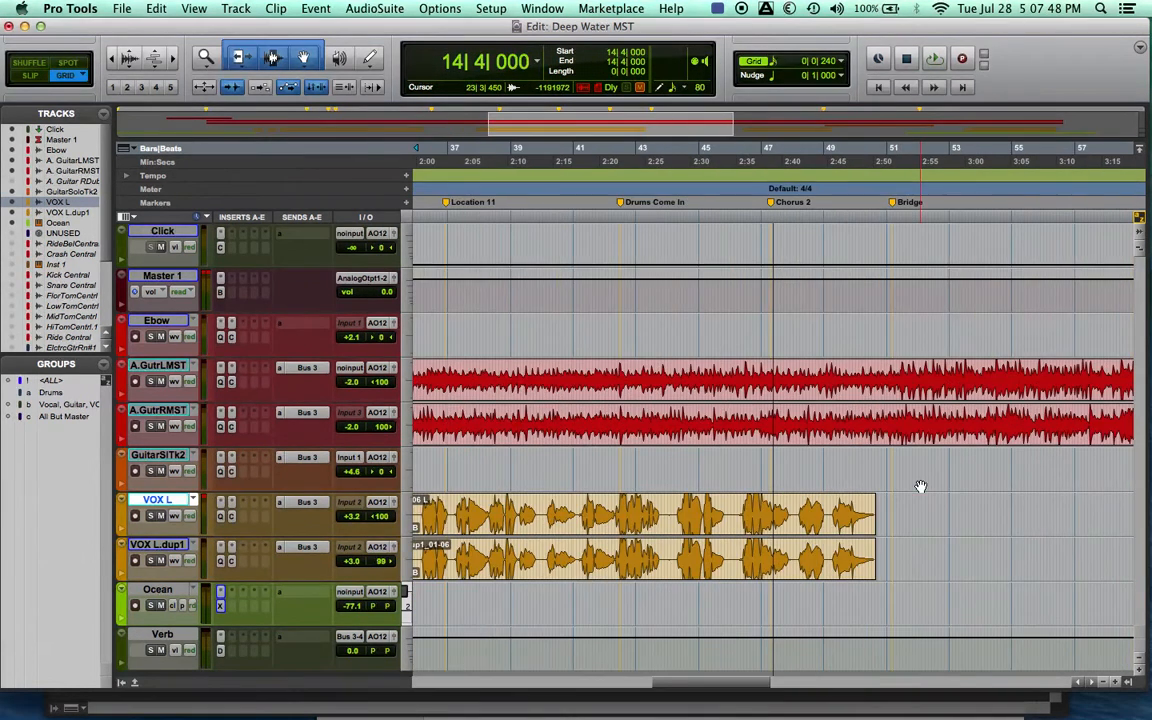
key(super+bracketleft)
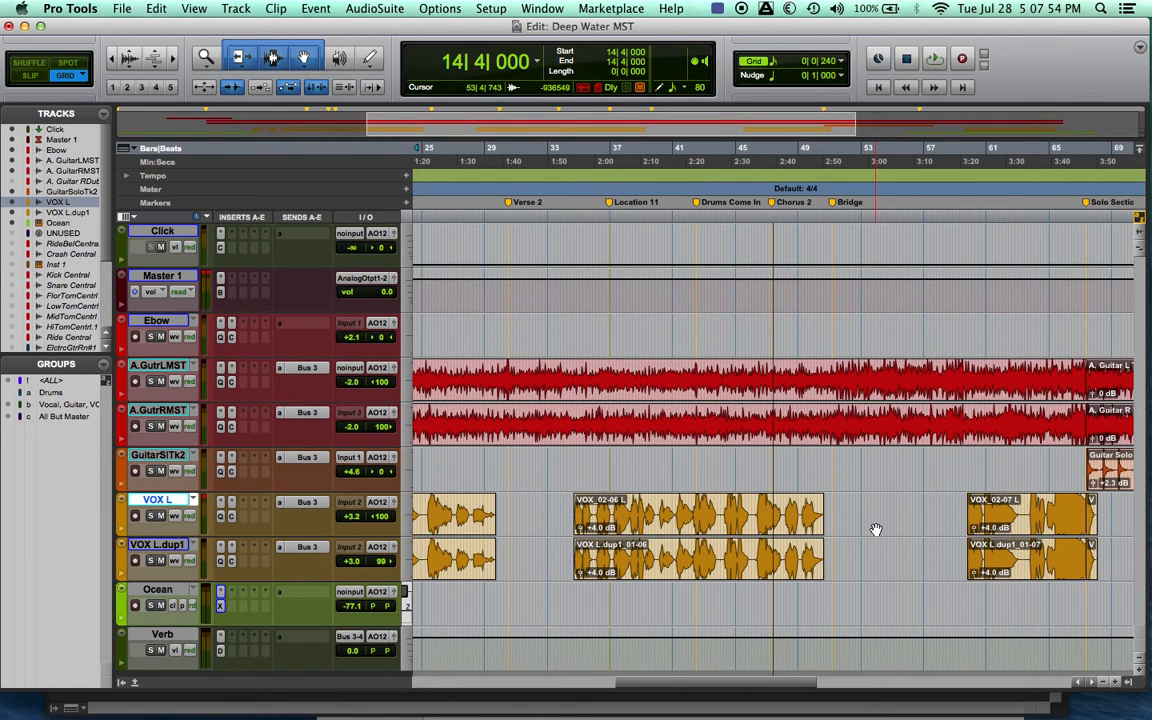
scroll(875, 529, right, 8)
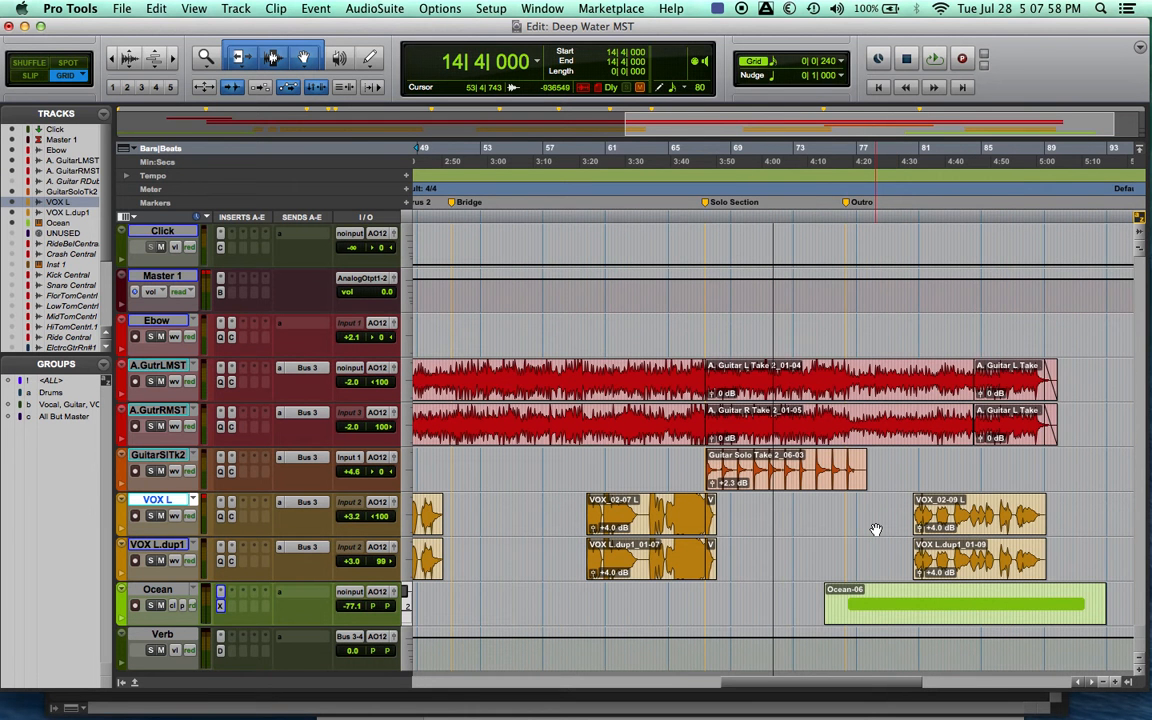
scroll(875, 529, left, 12)
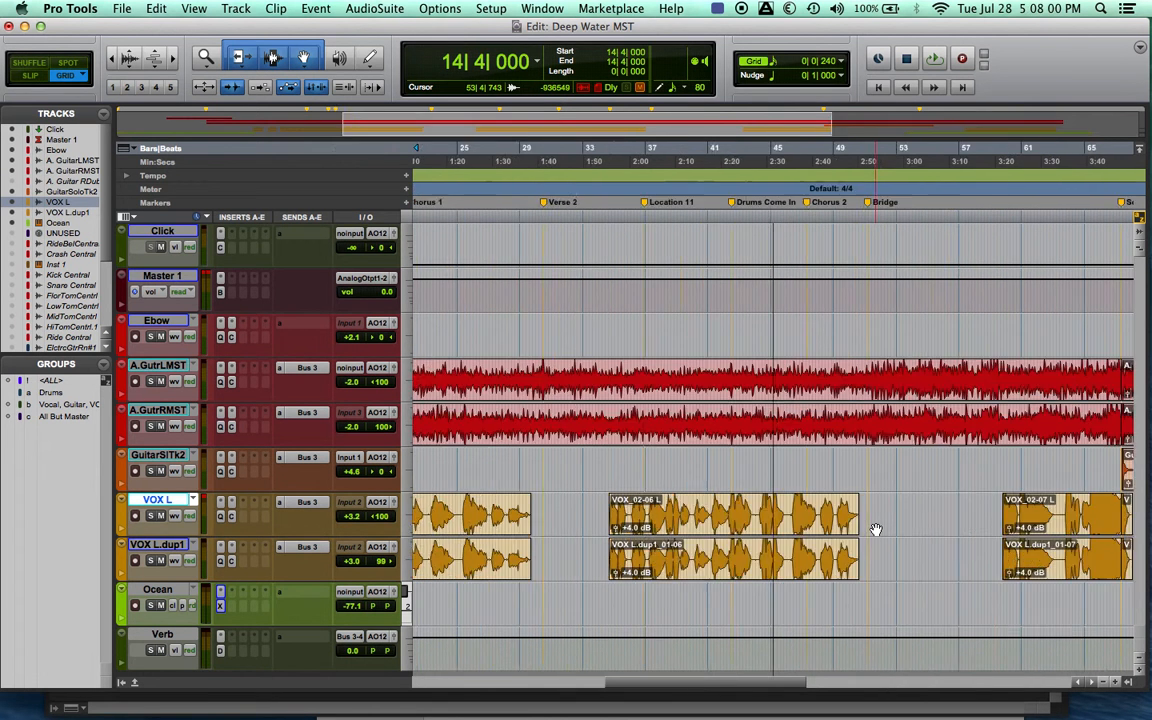
scroll(875, 529, left, 5)
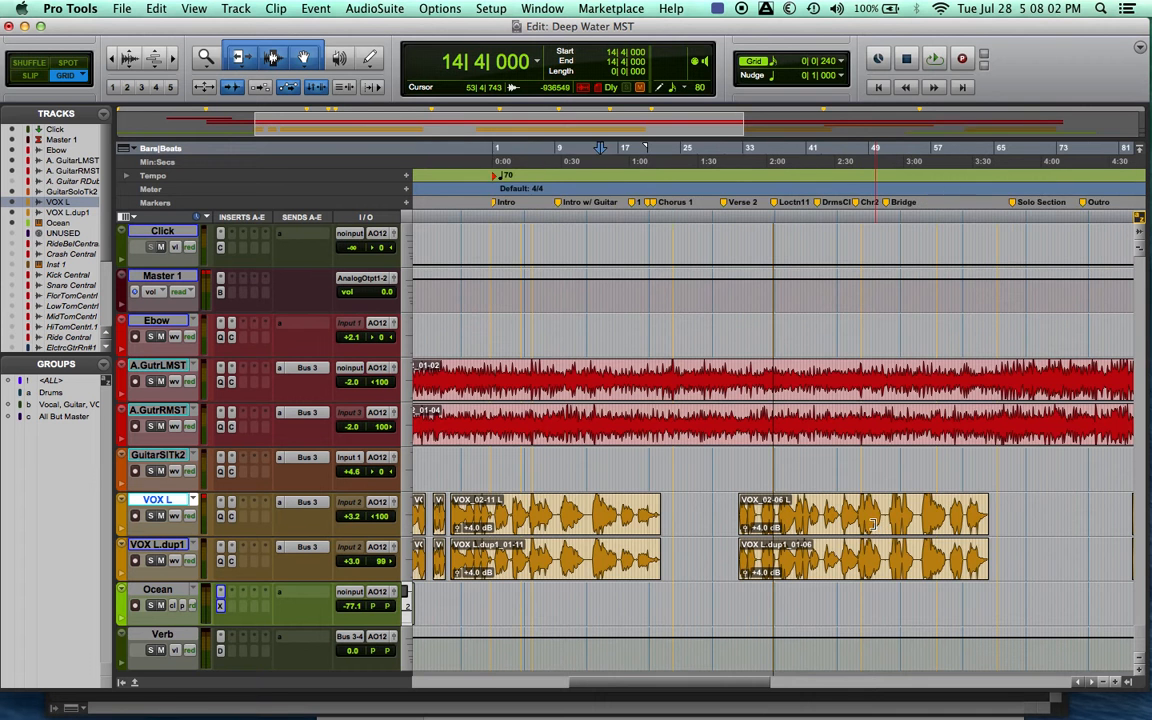
Apply 50 ms batch fades, with new fade ins and outs and adjusted existing fades, to all audio clips from 1|1|000 to 100|2|720.
scroll(875, 529, down, 3)
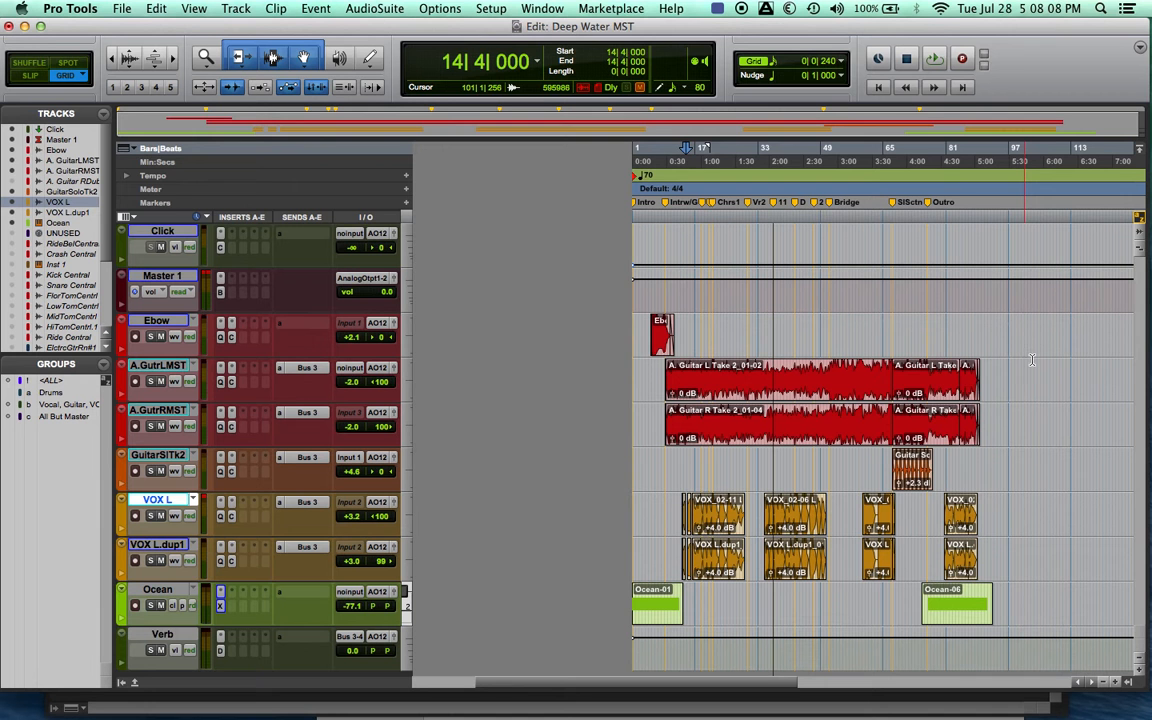
drag(1021, 330, 575, 598)
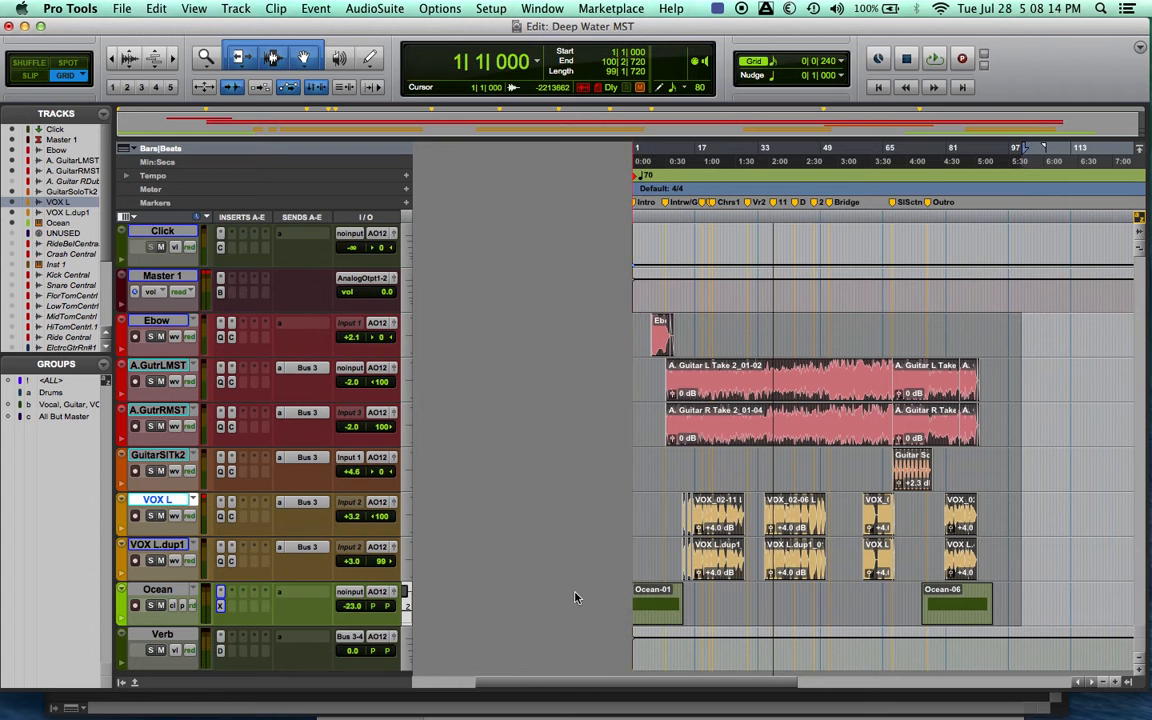
key(super+f)
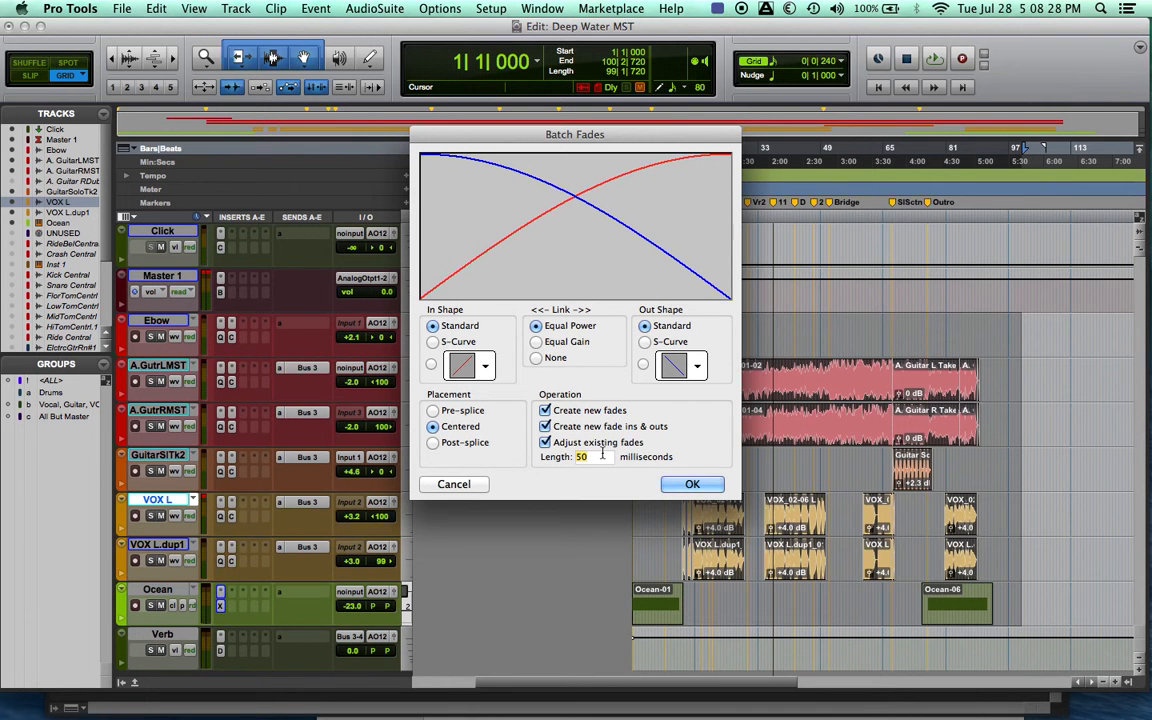
key(Return)
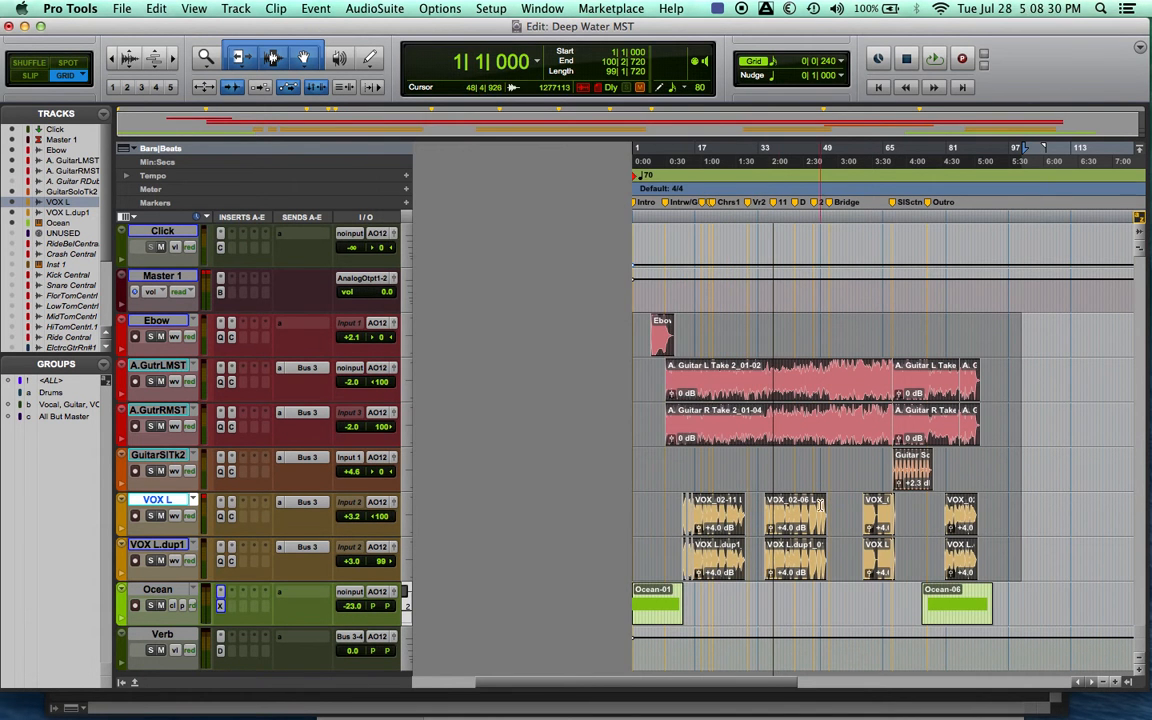
Examine the clip edges and fades on the Ebow, guitar and vocal tracks from the intro to Verse 2 and back.
key(super+bracketright)
key(super+bracketright)
key(super+bracketright)
key(super+bracketright)
key(super+bracketright)
key(super+bracketright)
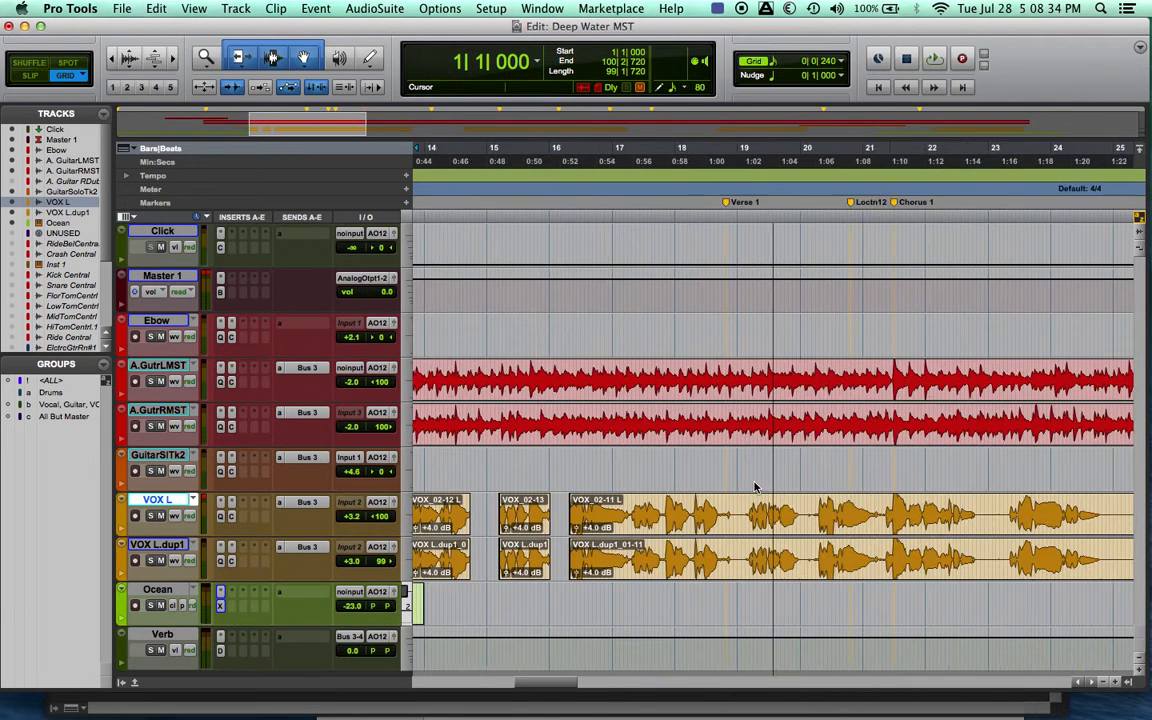
scroll(755, 488, left, 15)
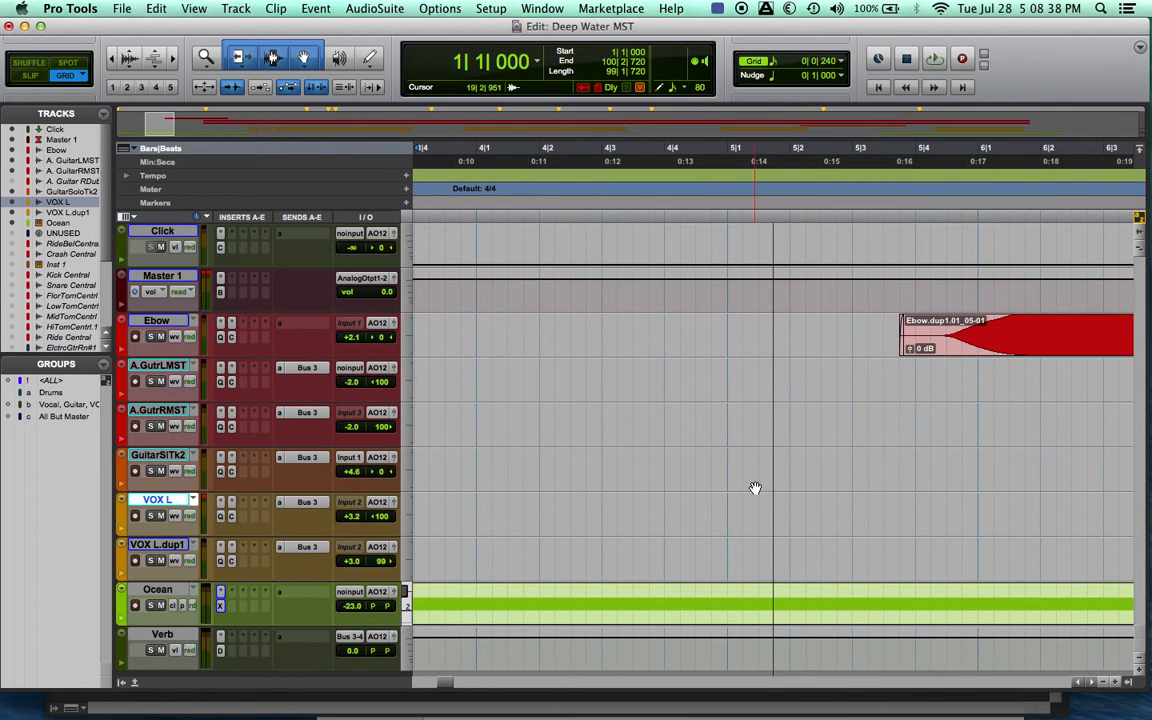
scroll(755, 488, right, 8)
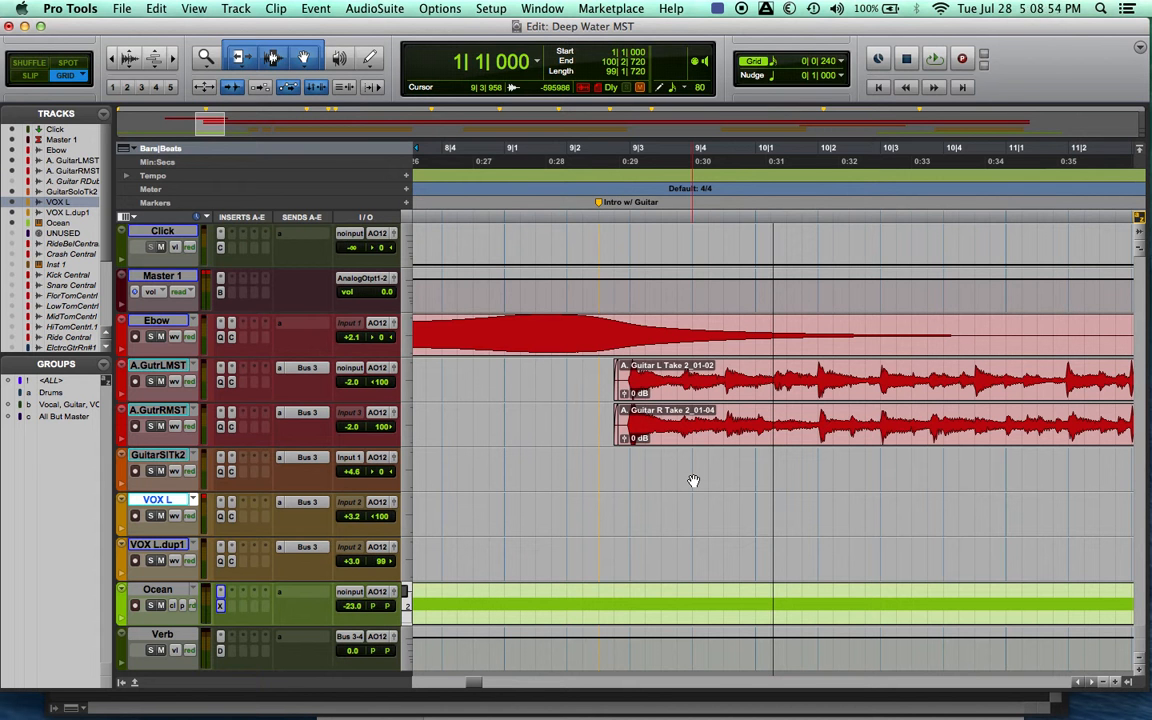
key(super+bracketleft)
key(super+bracketleft)
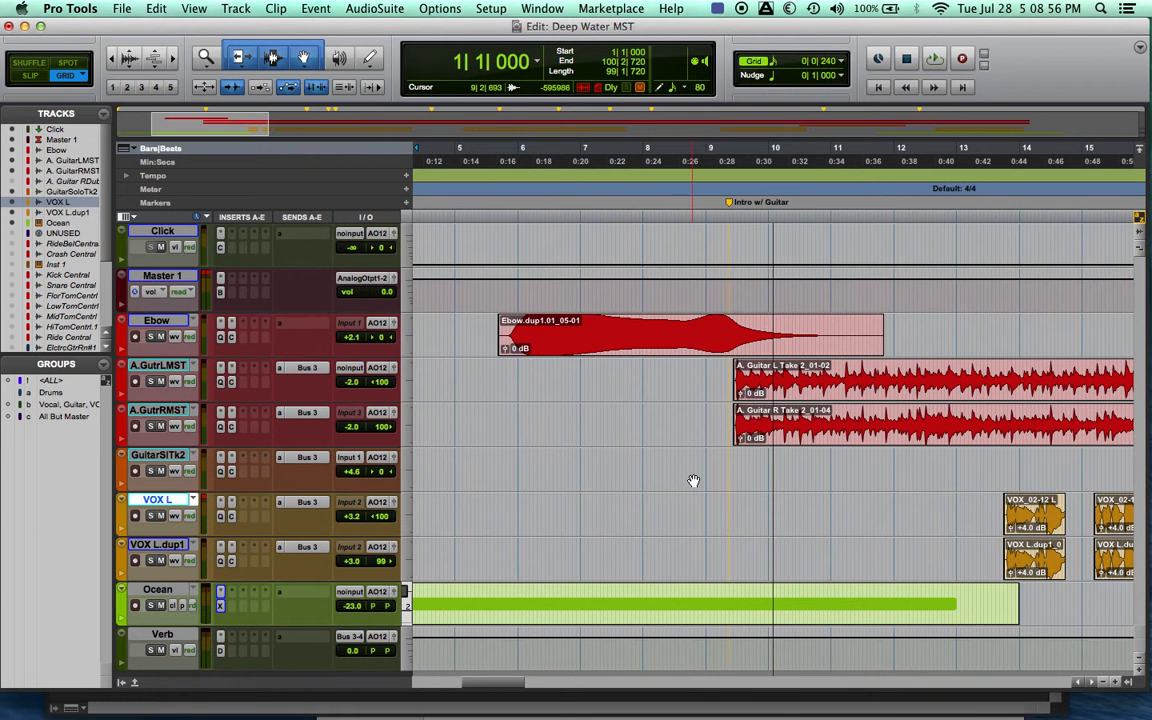
scroll(693, 481, right, 10)
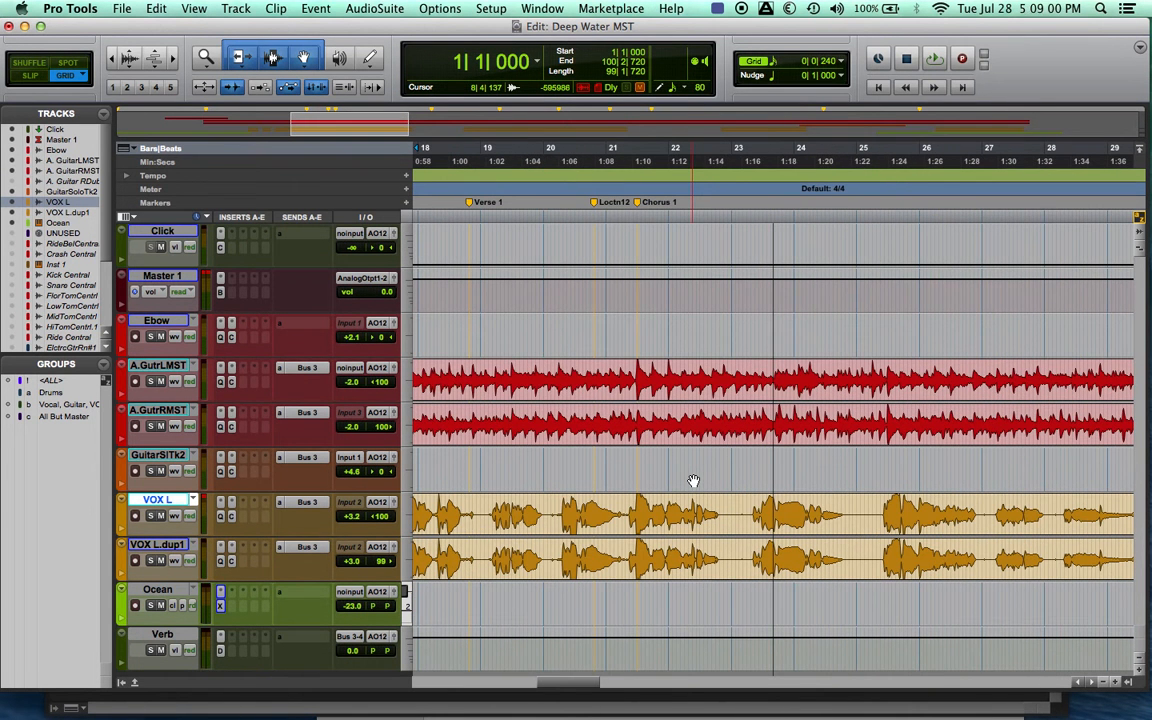
scroll(693, 481, right, 10)
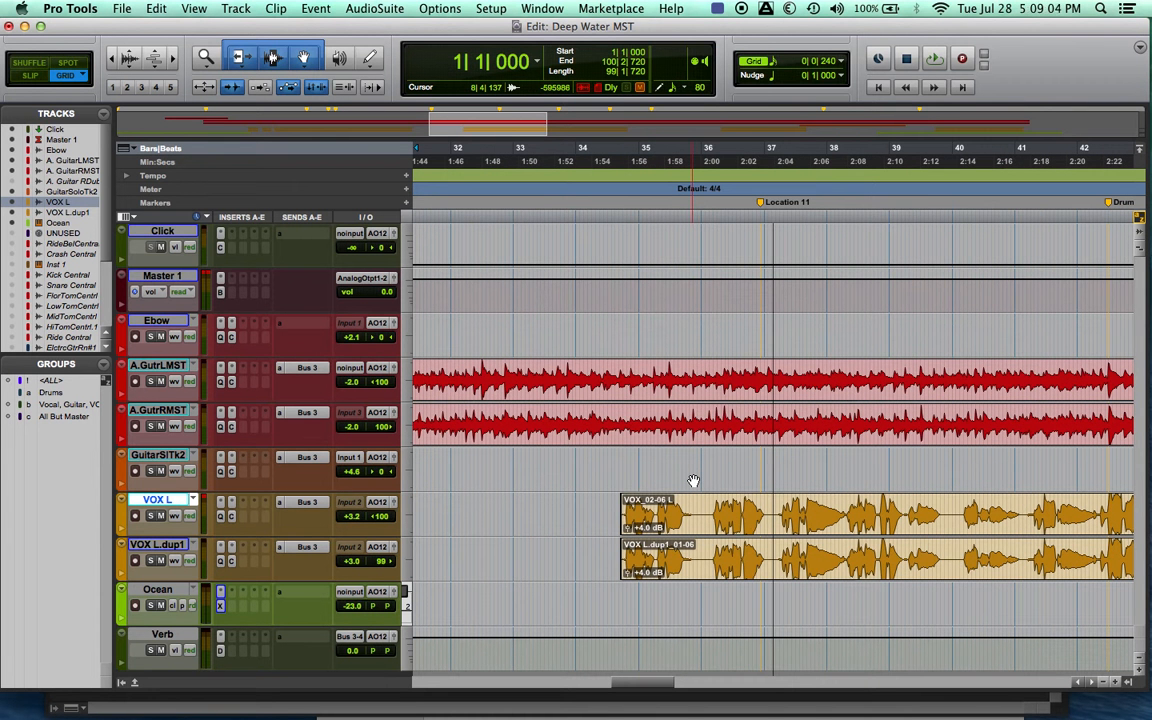
scroll(693, 481, left, 6)
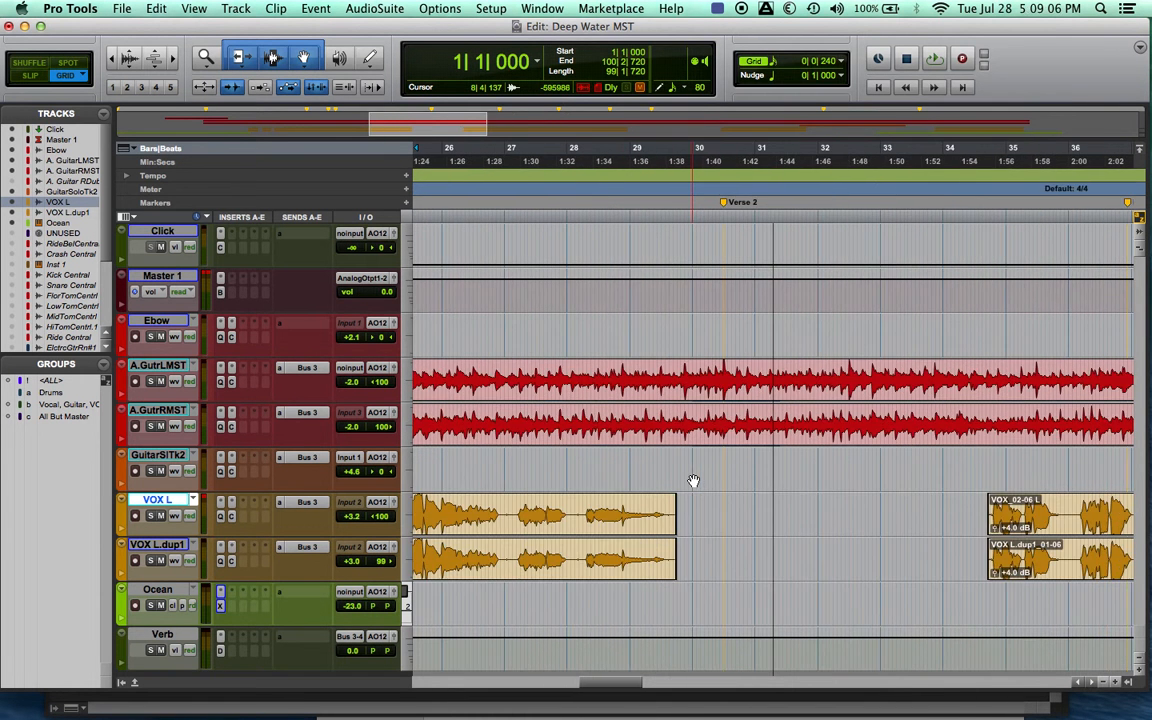
scroll(693, 481, left, 3)
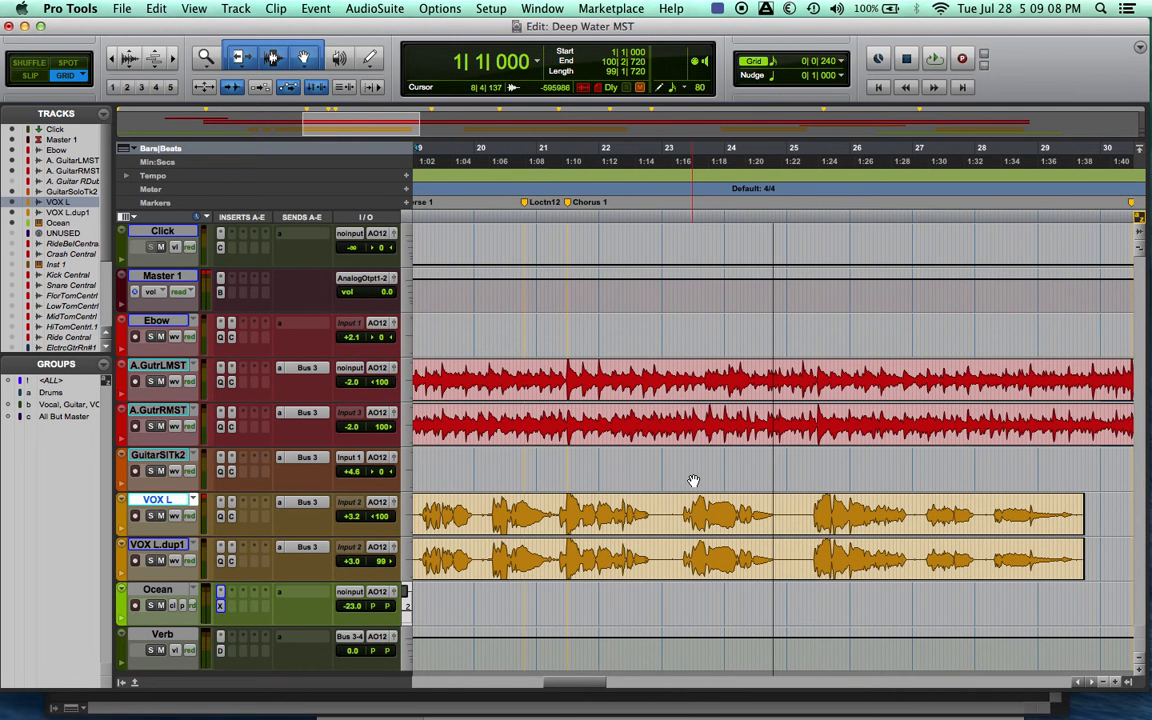
scroll(693, 481, left, 9)
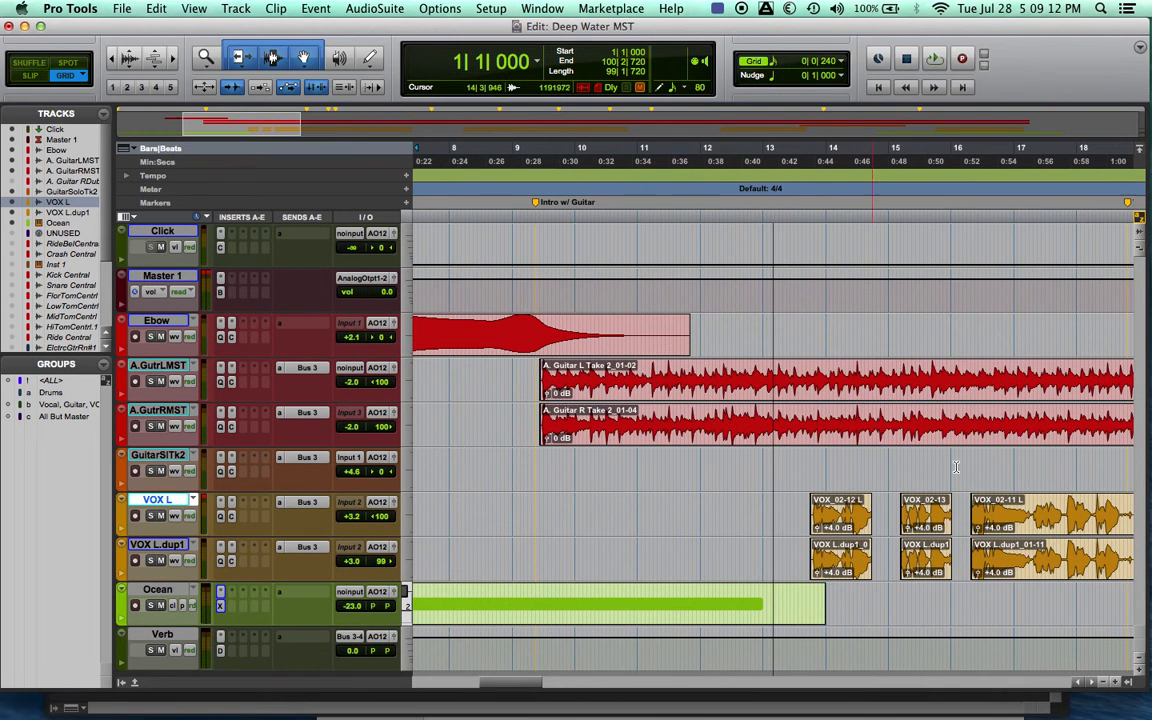
scroll(956, 467, right, 7)
scroll(956, 467, right, 3)
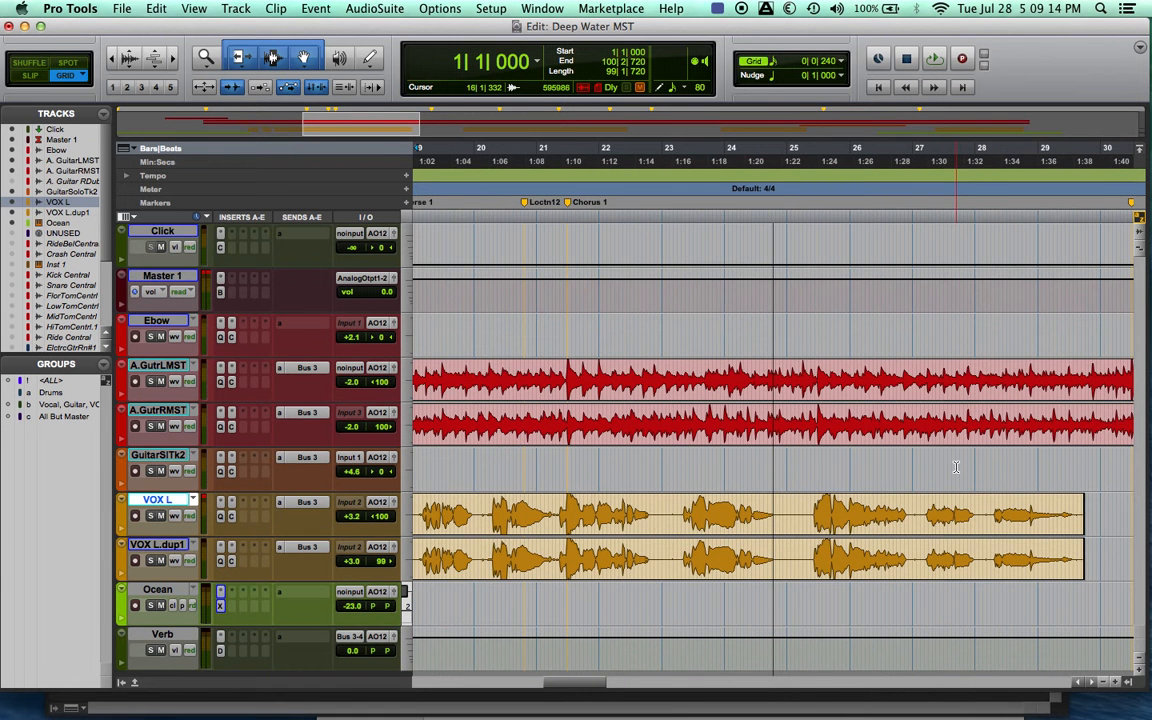
Audition the vocals leading into Chorus 1 from 19|3|240 and place the playback position at the Chorus 1 marker.
drag(493, 178, 496, 178)
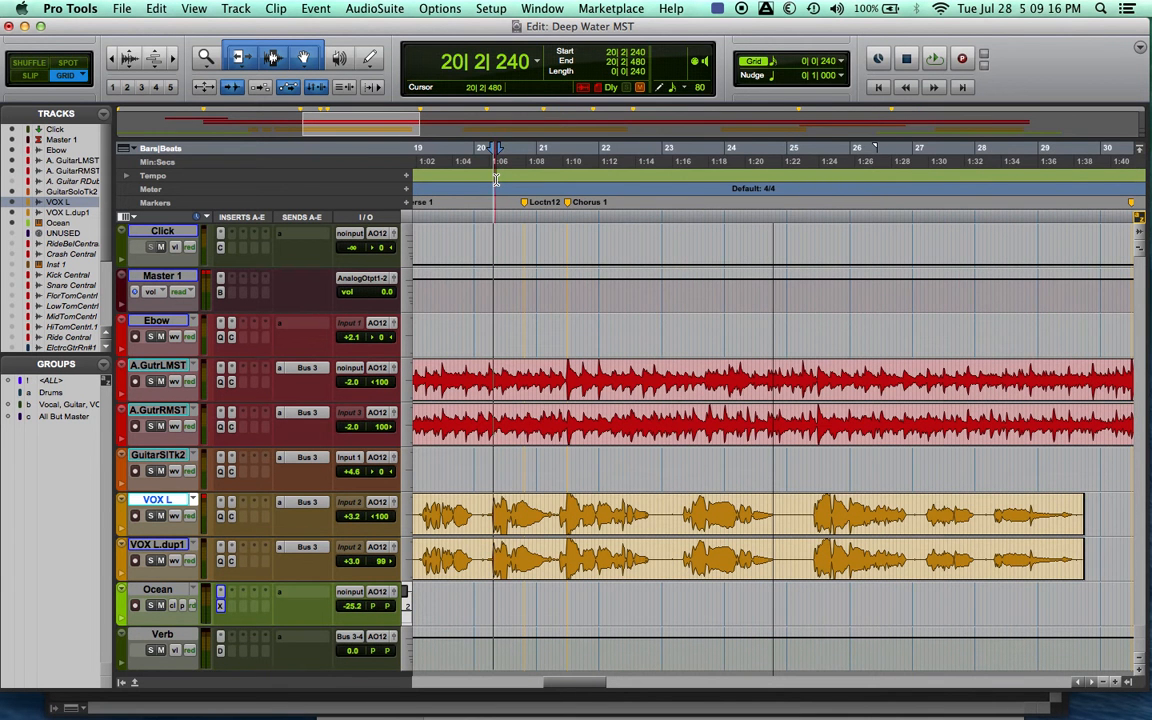
scroll(496, 178, left, 4)
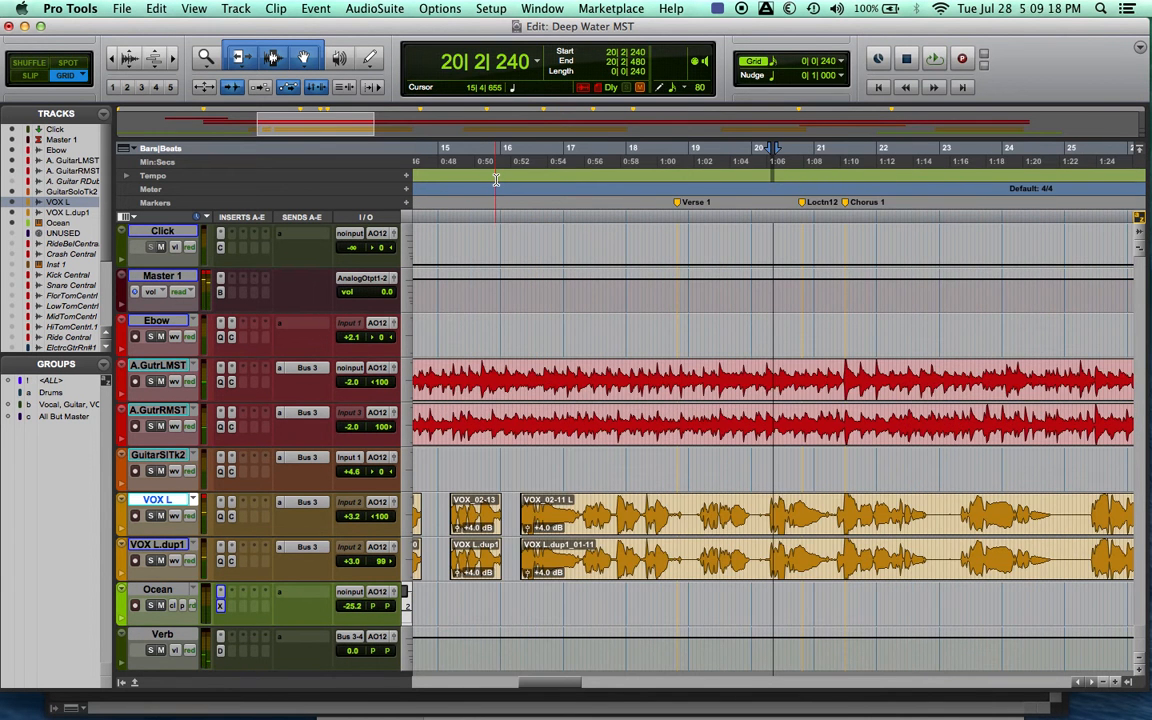
scroll(496, 178, left, 1)
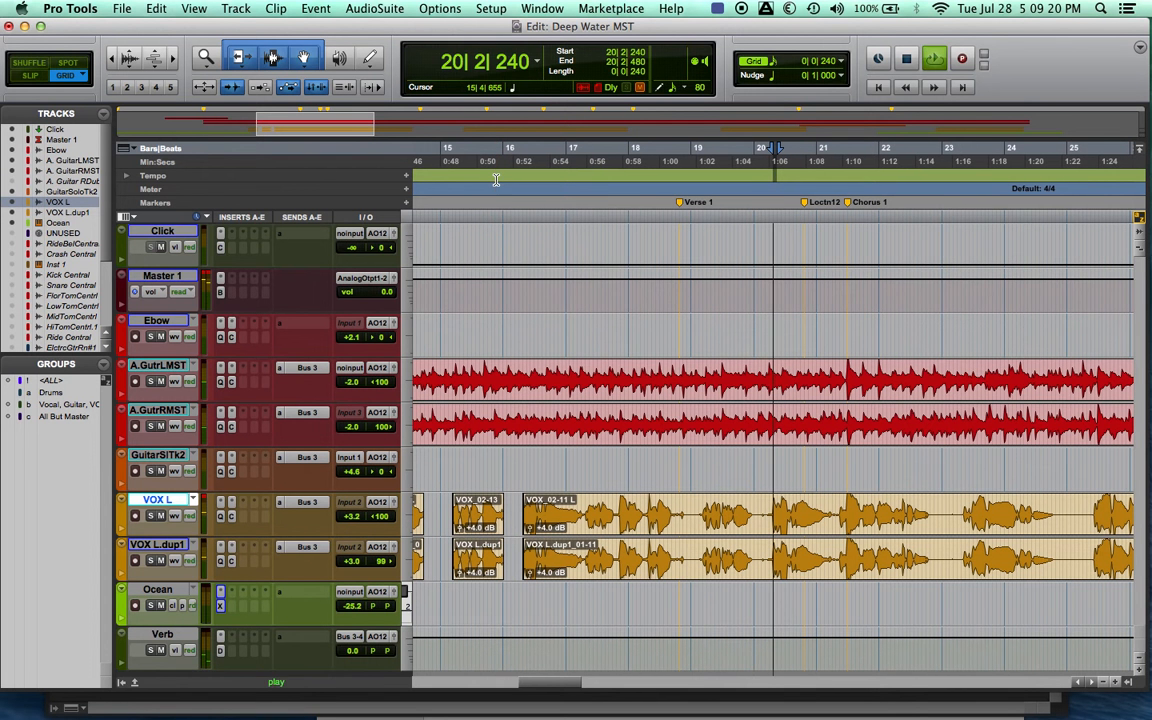
click(748, 165)
key(space)
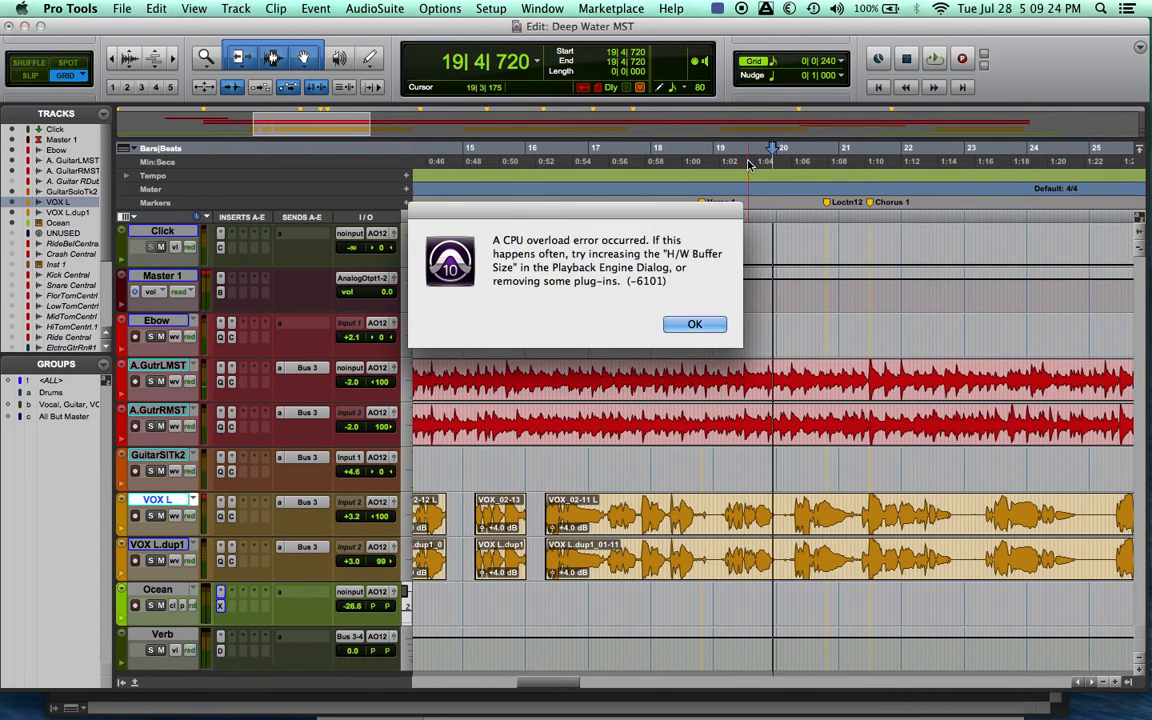
key(Return)
click(750, 161)
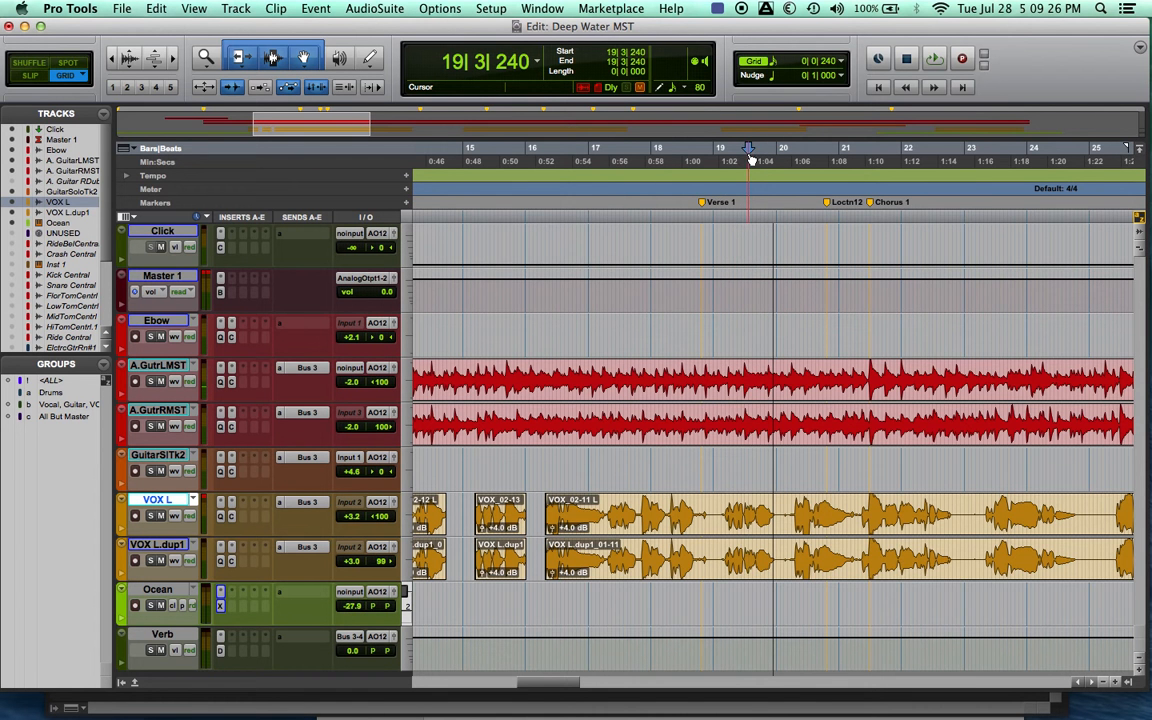
key(space)
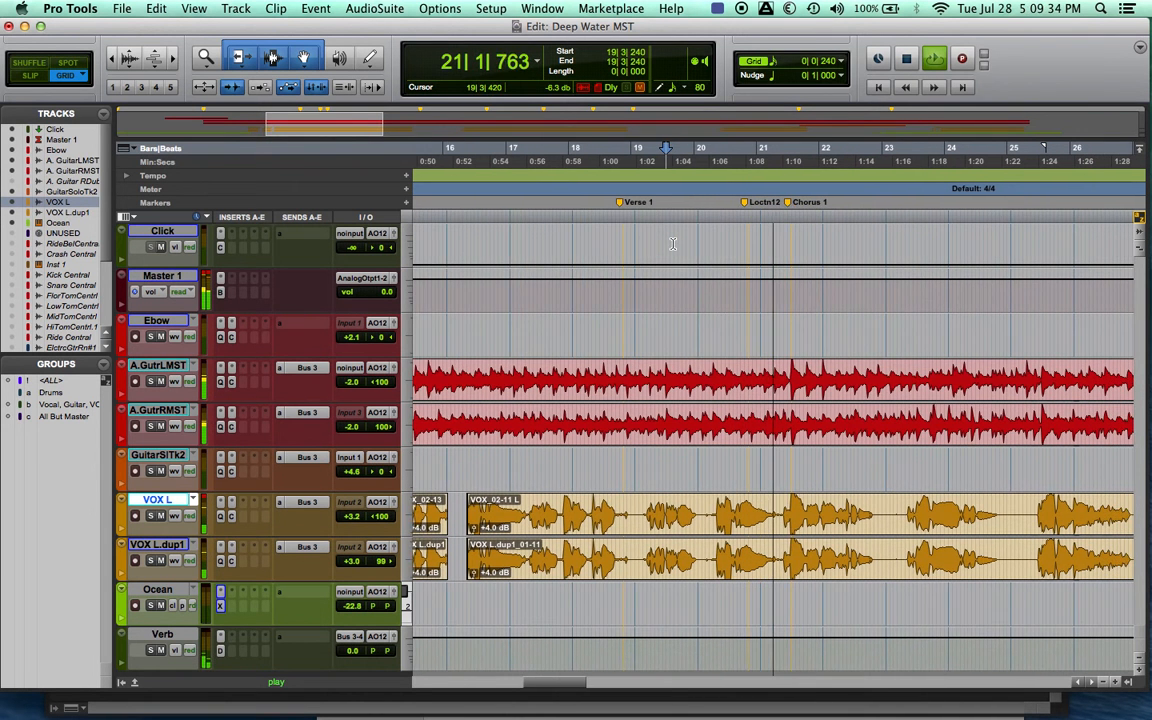
key(space)
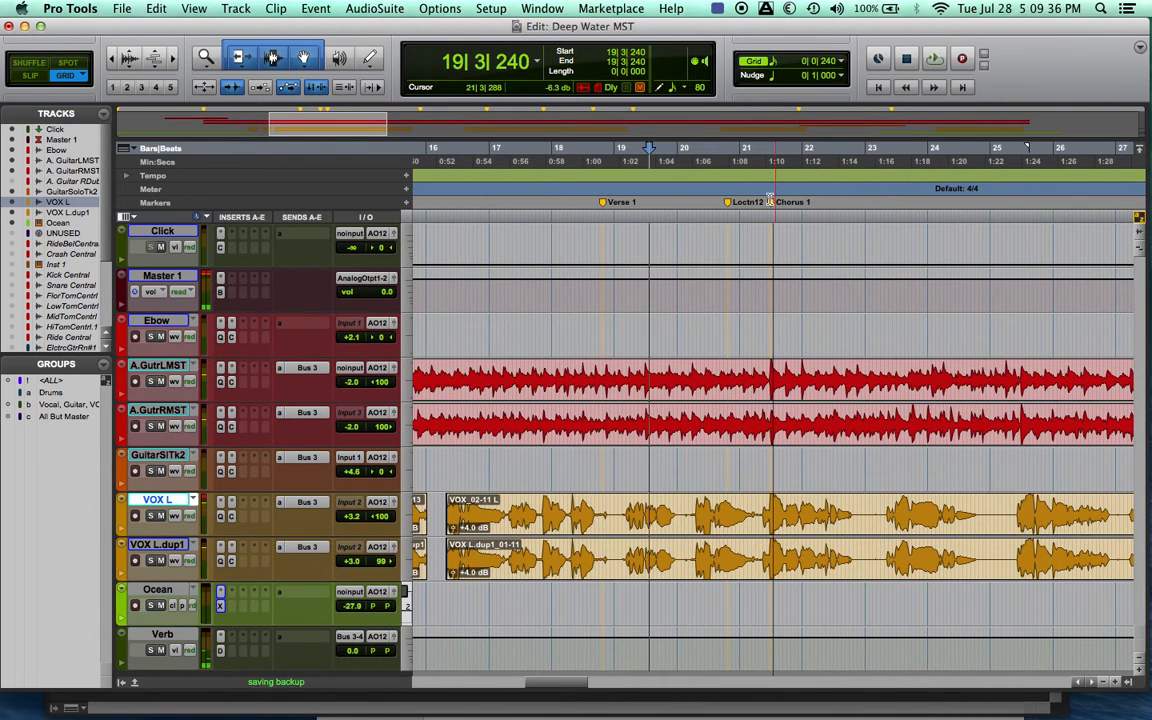
click(773, 202)
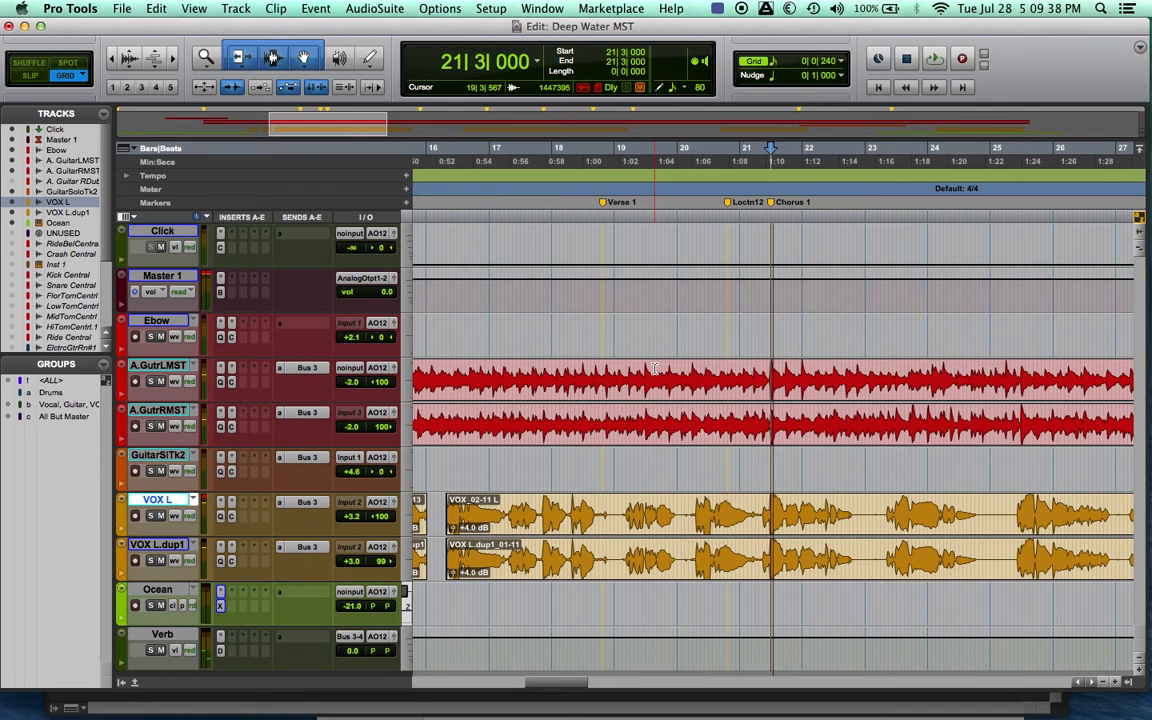
Create one new stereo Aux Input track in samples.
key(shift+super+n)
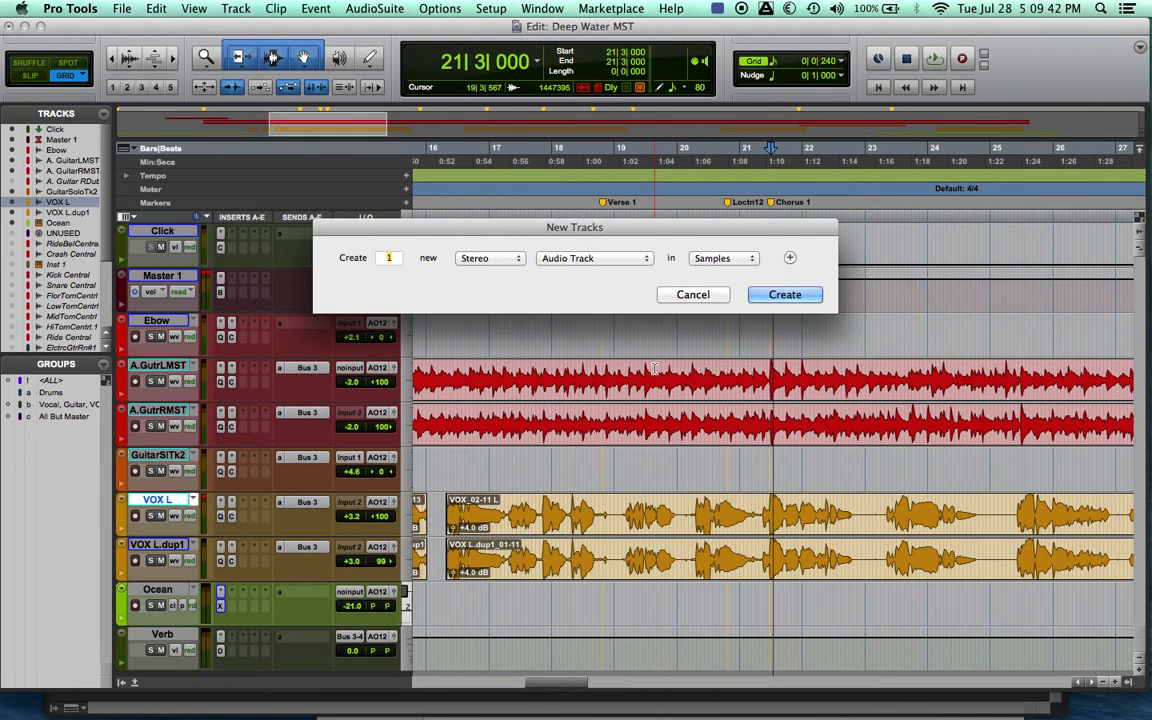
key(super+Down)
key(super+Down)
key(super+Up)
key(super+Down)
key(super+Down)
key(super+Up)
key(super+Down)
key(super+Right)
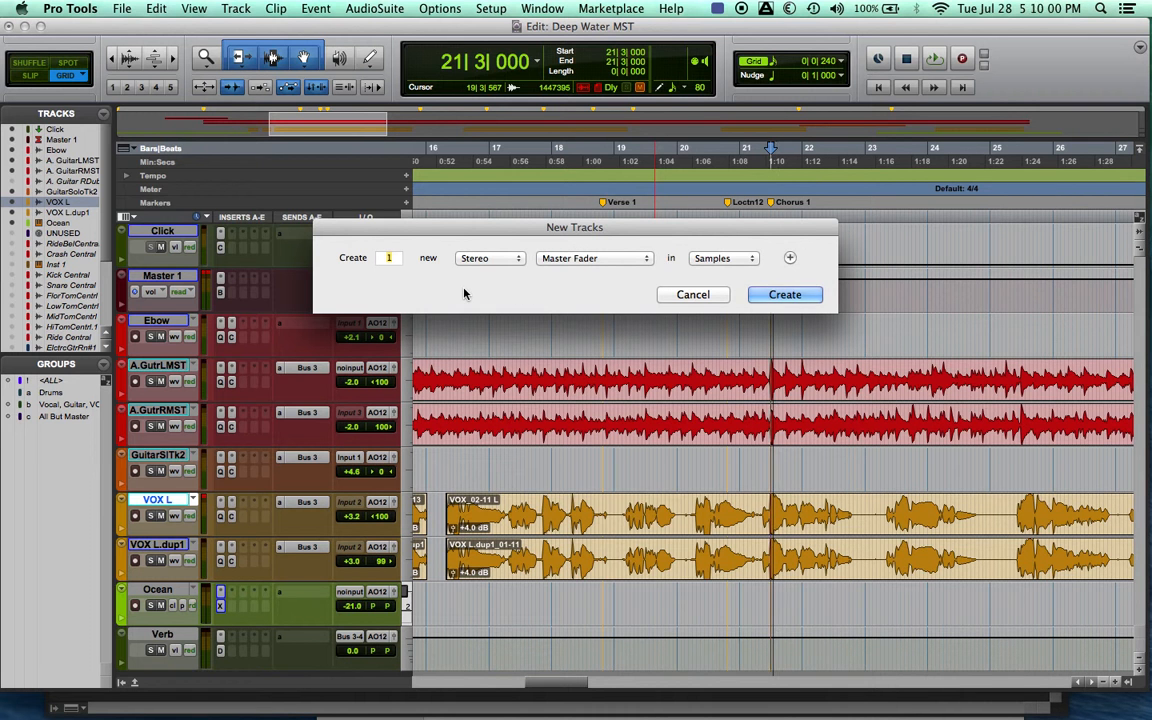
key(super+Down)
key(super+Down)
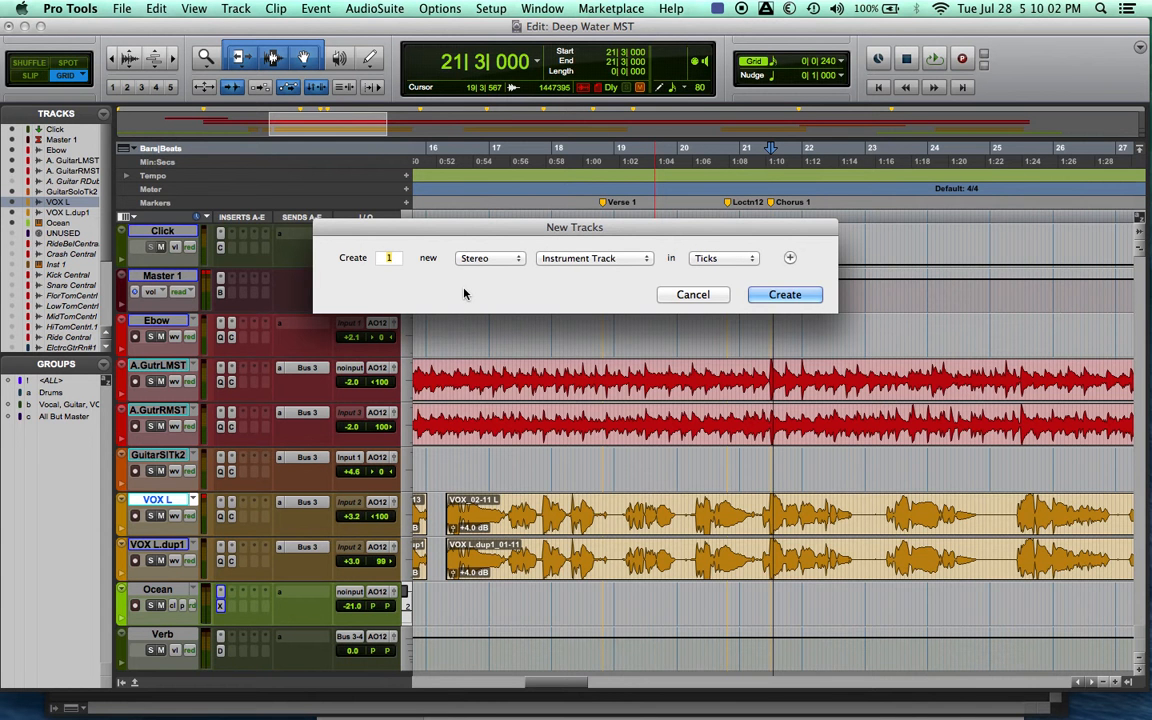
key(super+Up)
key(super+Up)
key(super+Up)
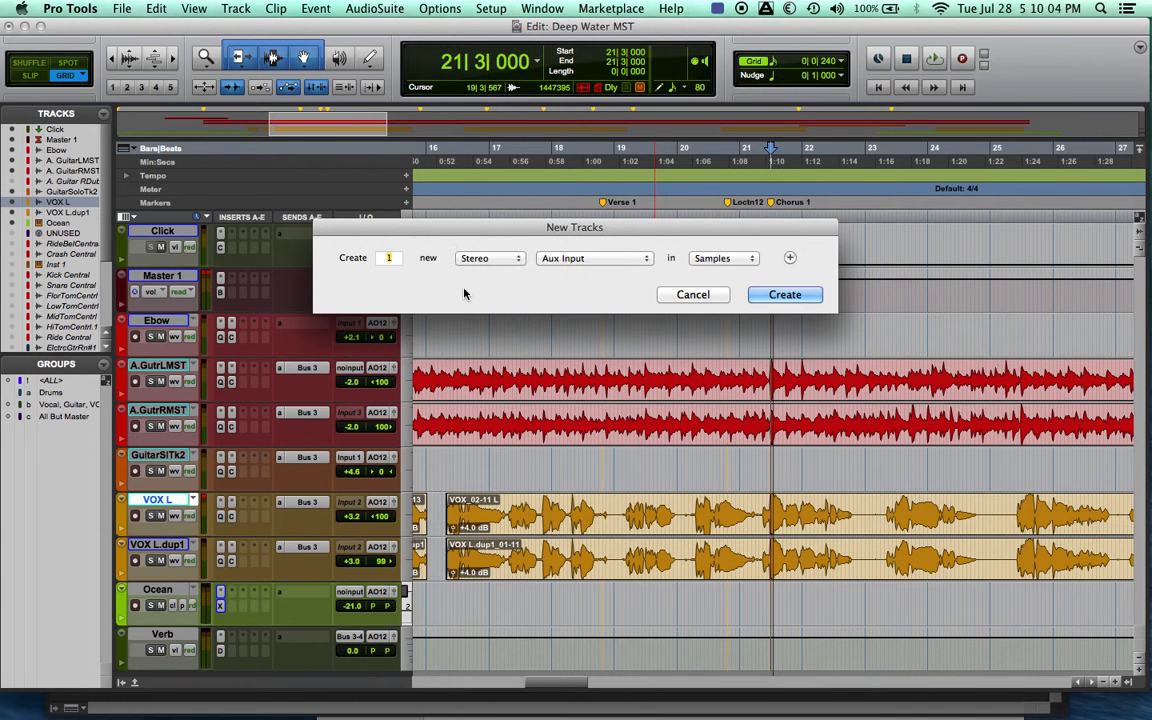
key(Return)
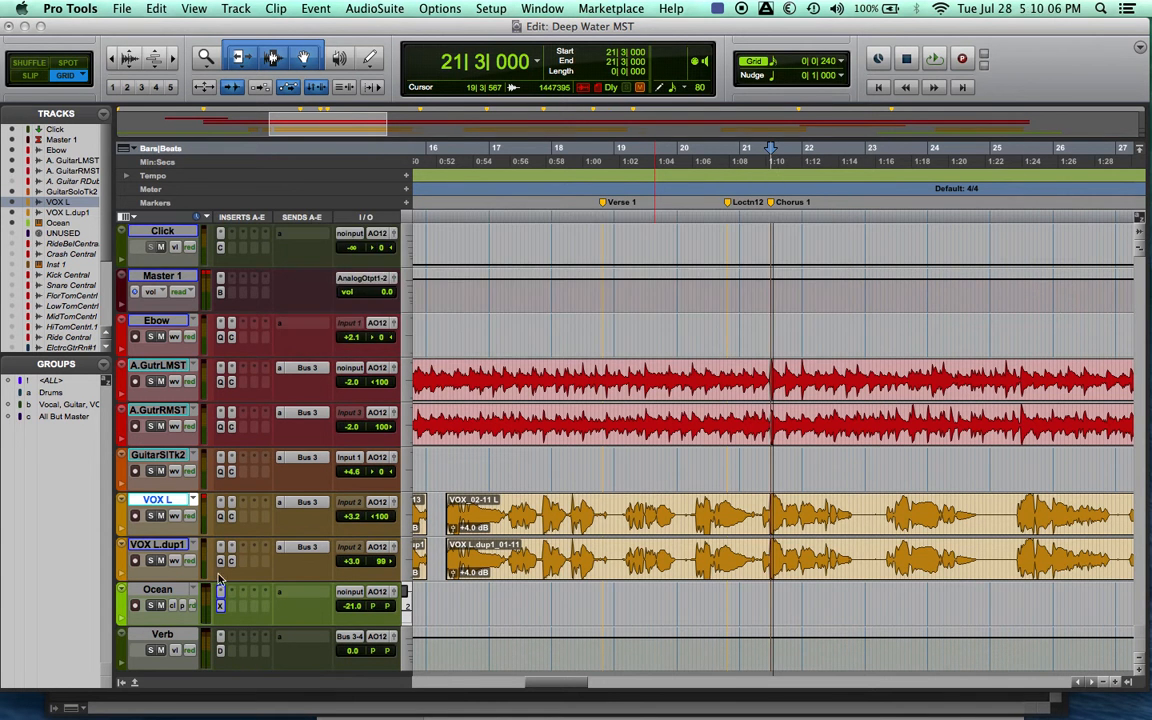
Place the new aux track below the Verb track and name it Delay.
drag(155, 545, 167, 671)
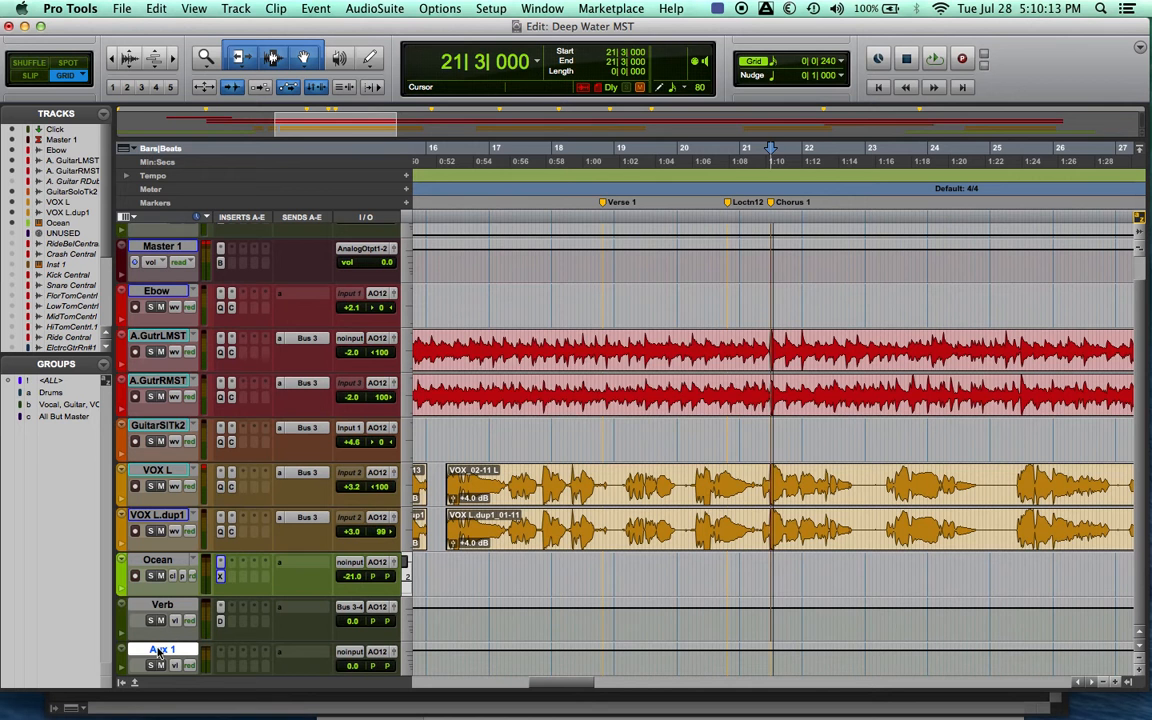
double_click(160, 652)
text(Delay)
key(Return)
Insert the stereo AIR Multi-Delay plug-in on the Delay track.
click(230, 668)
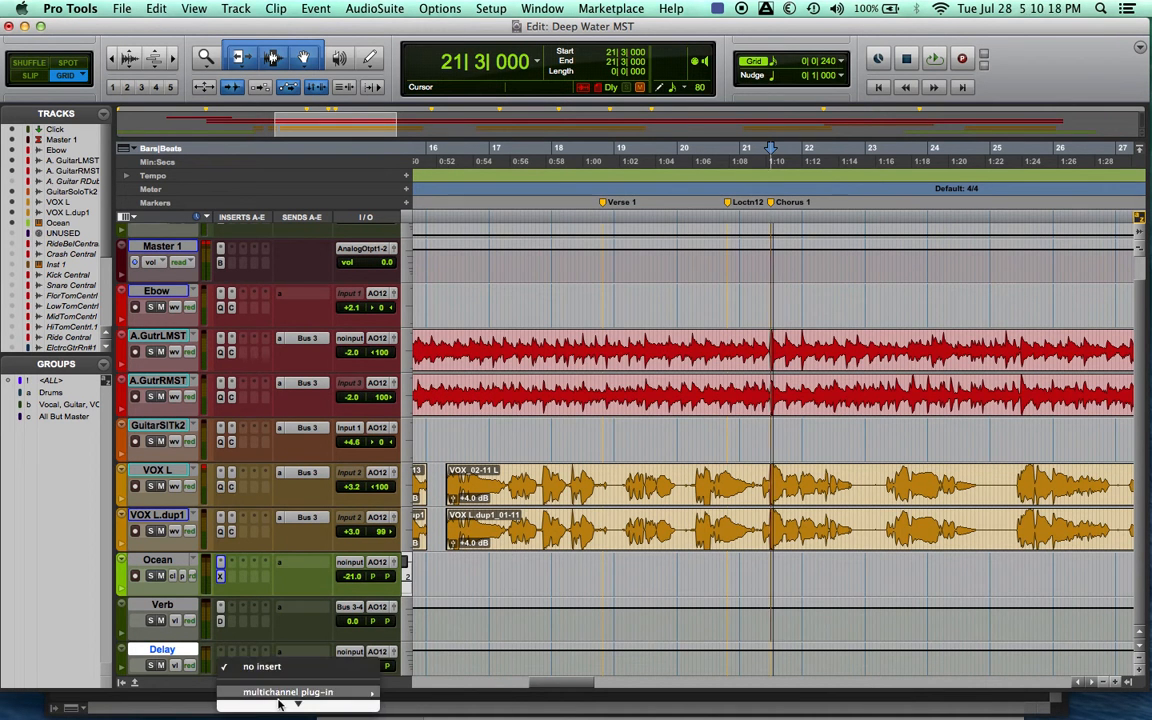
mouse_move(290, 692)
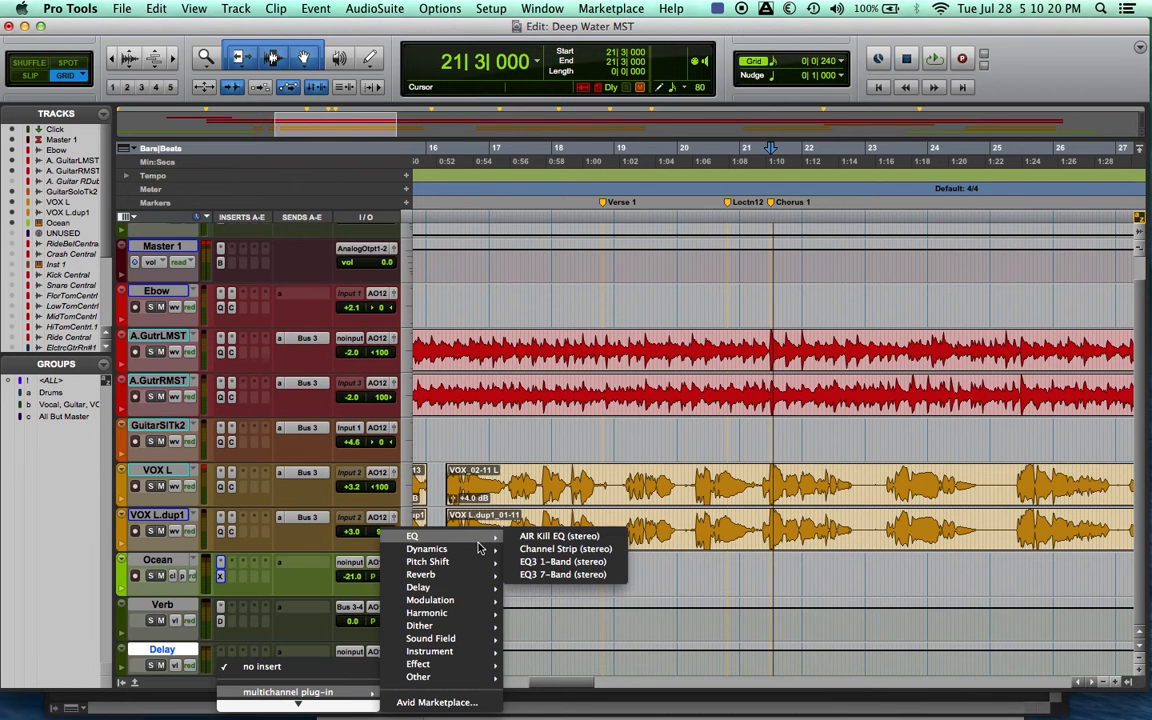
mouse_move(470, 578)
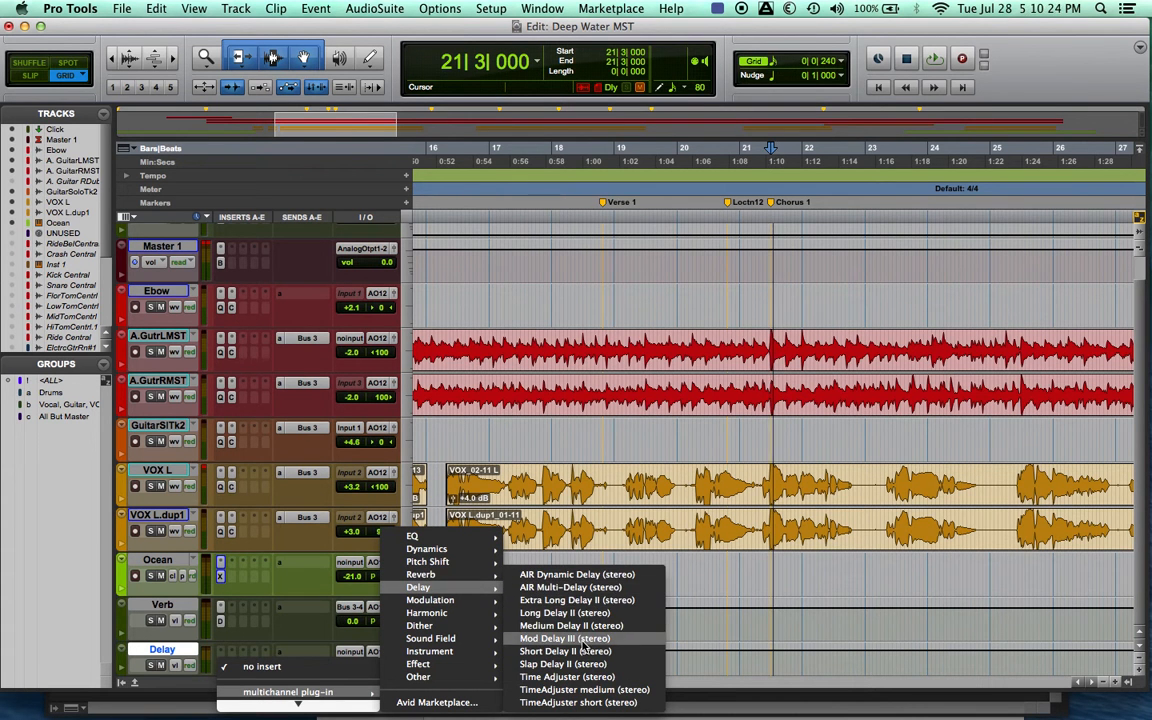
click(600, 588)
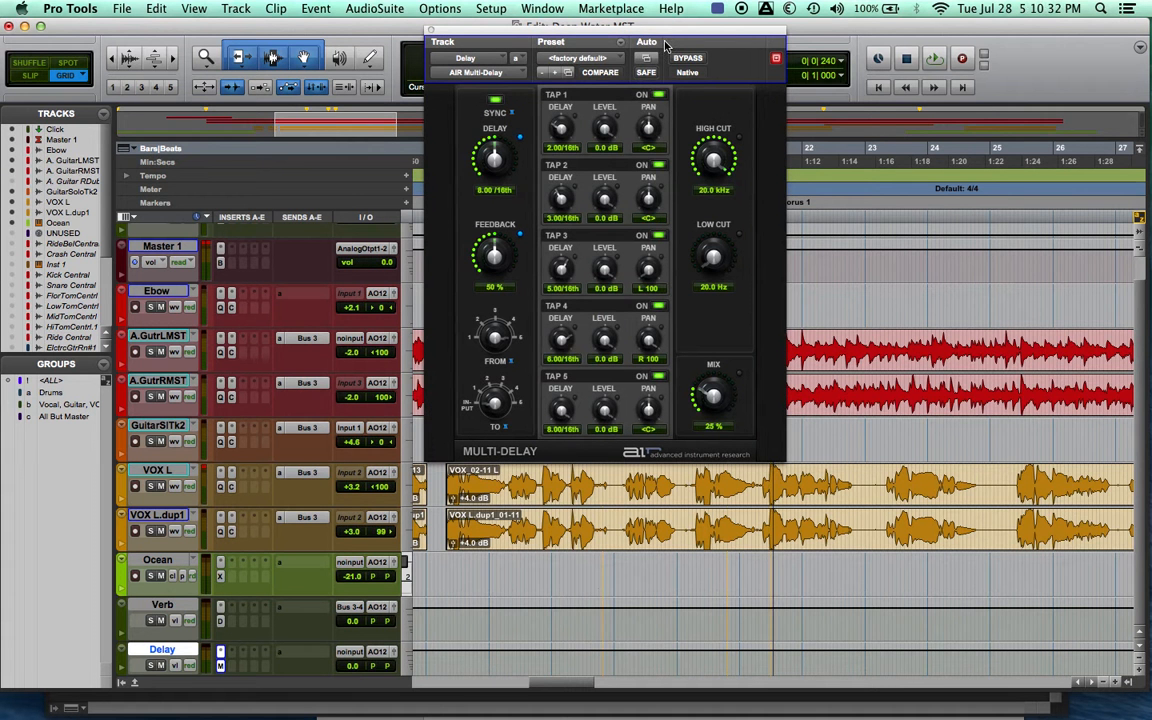
Load the 02 Simple Quarters preset in the AIR Multi-Delay and close the plug-in window.
click(577, 58)
mouse_move(600, 5)
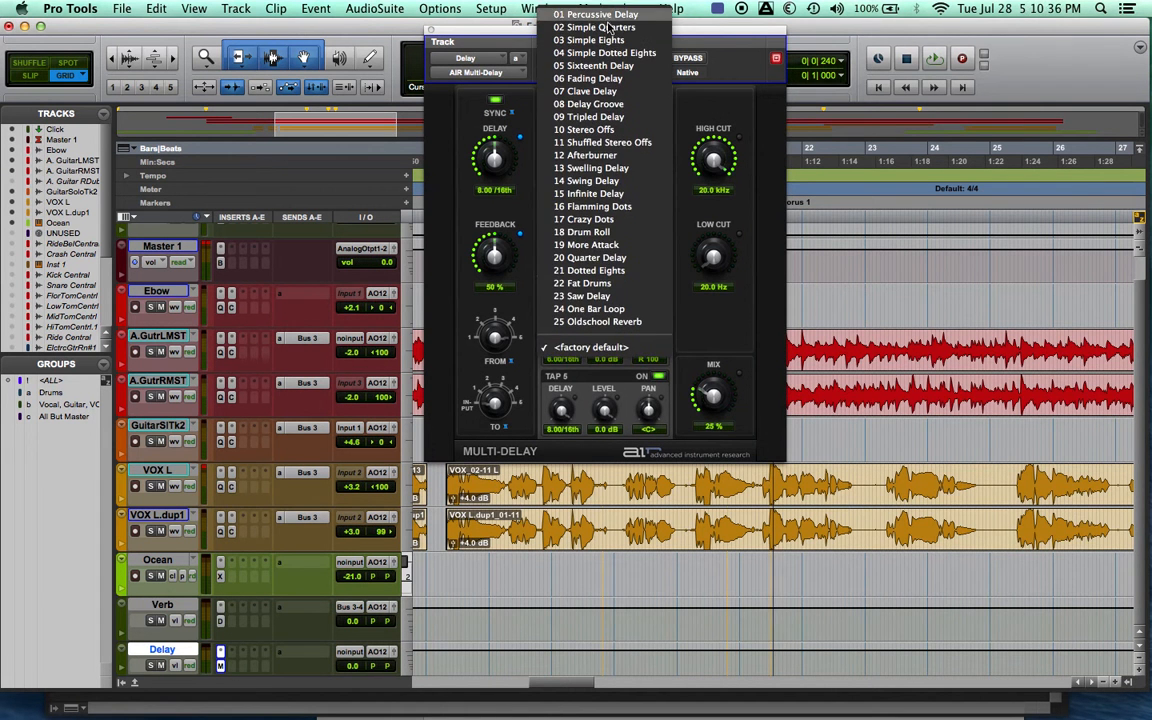
key(Escape)
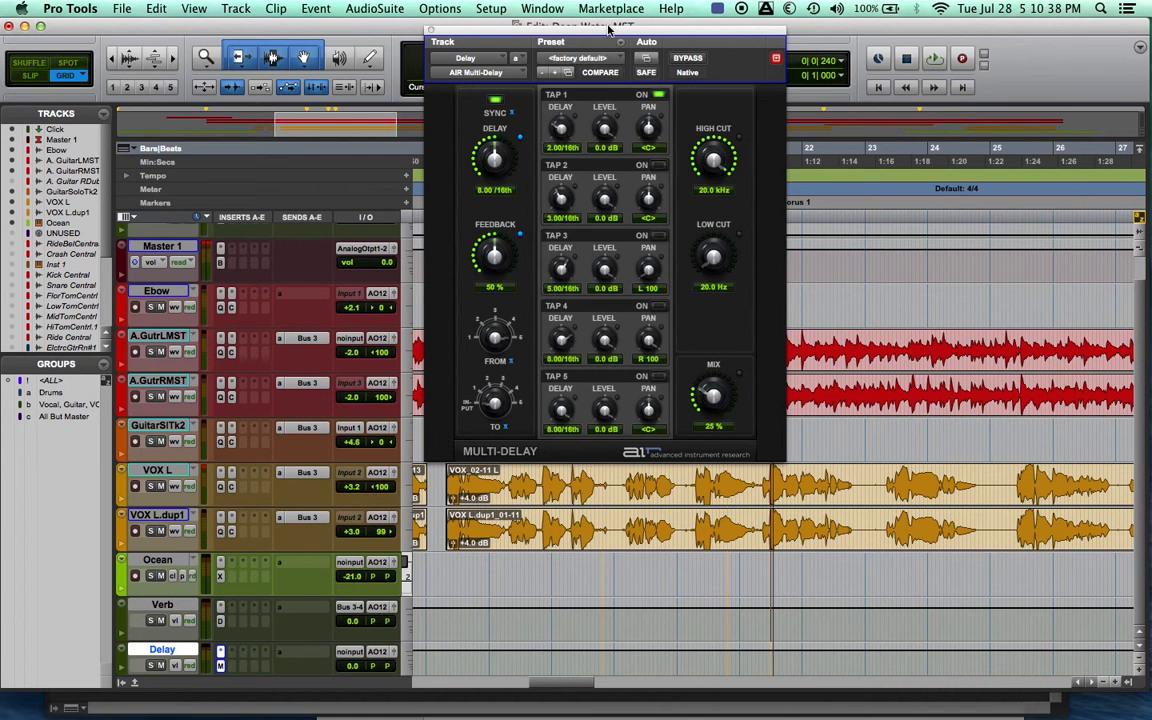
click(431, 30)
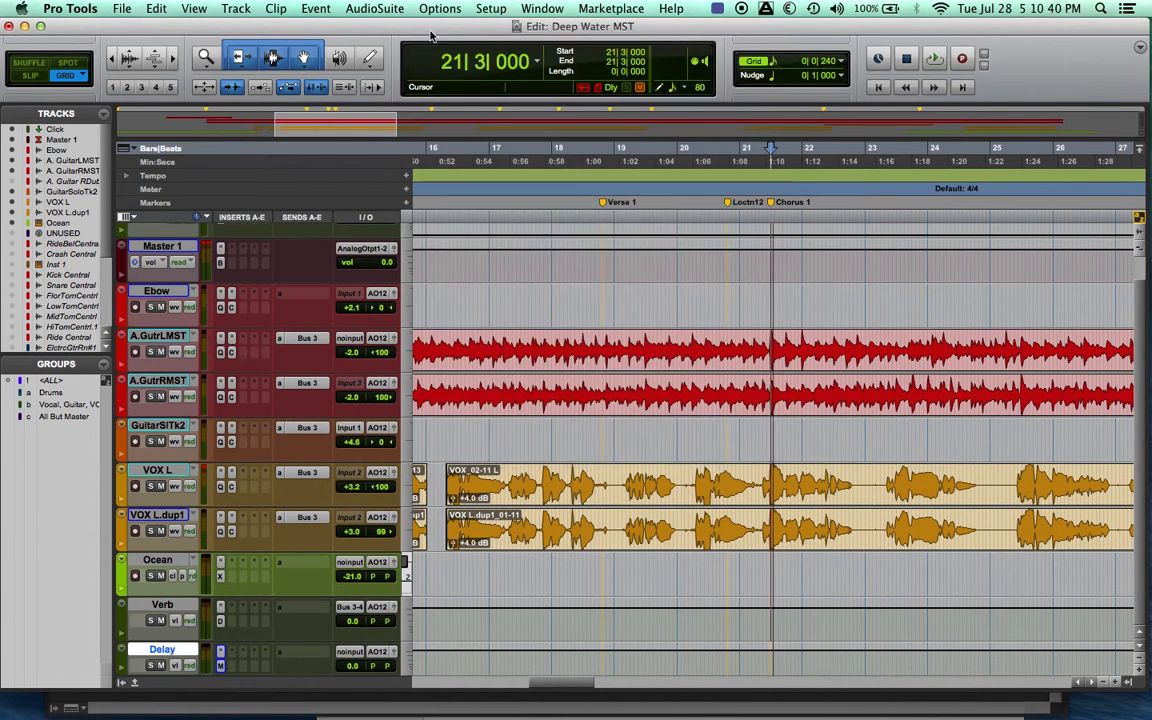
Set the Delay track's input to the stereo Bus 5-6.
click(352, 651)
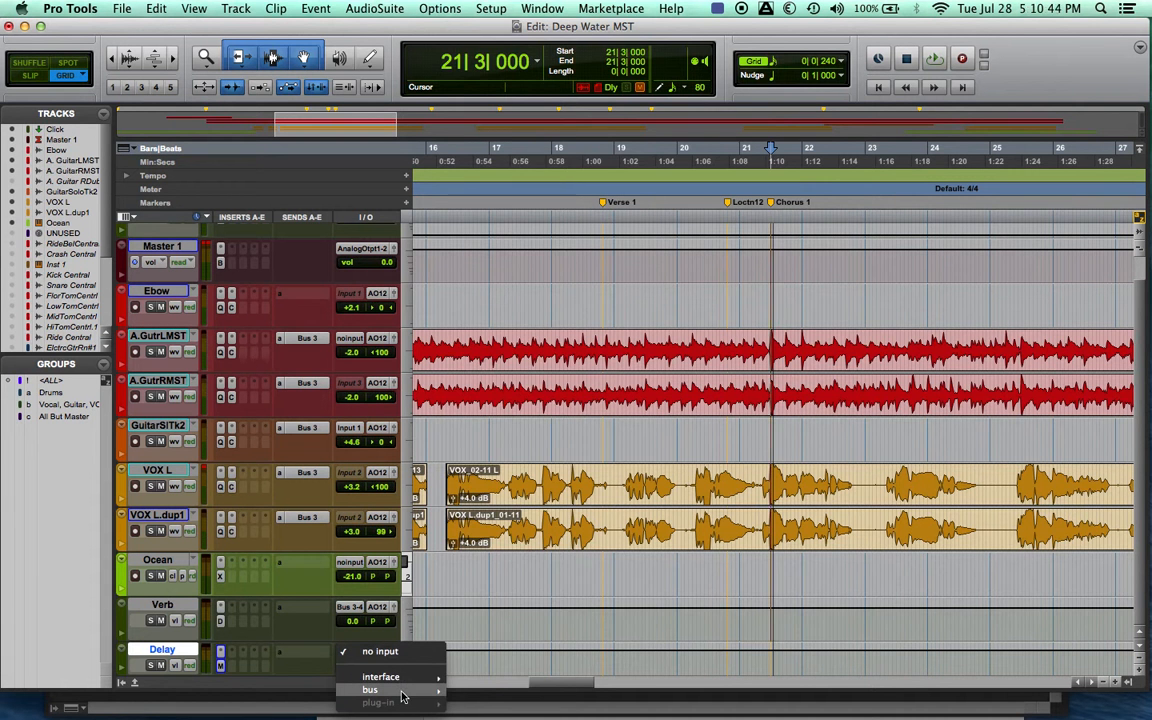
mouse_move(380, 690)
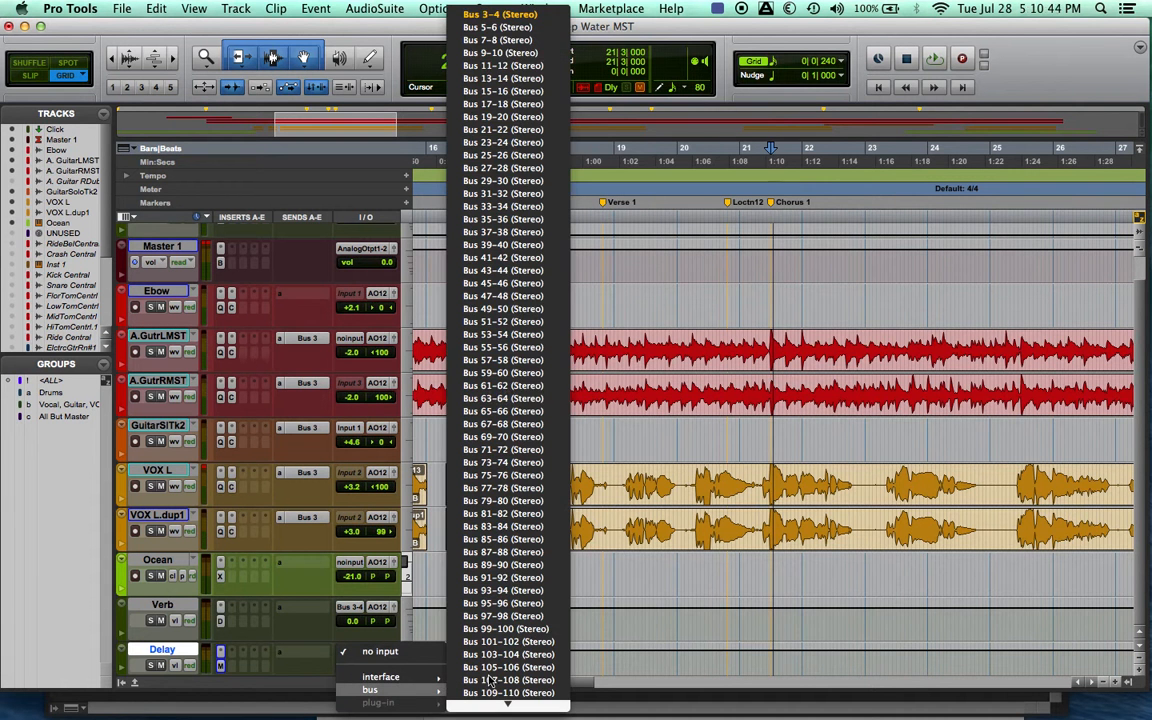
click(497, 27)
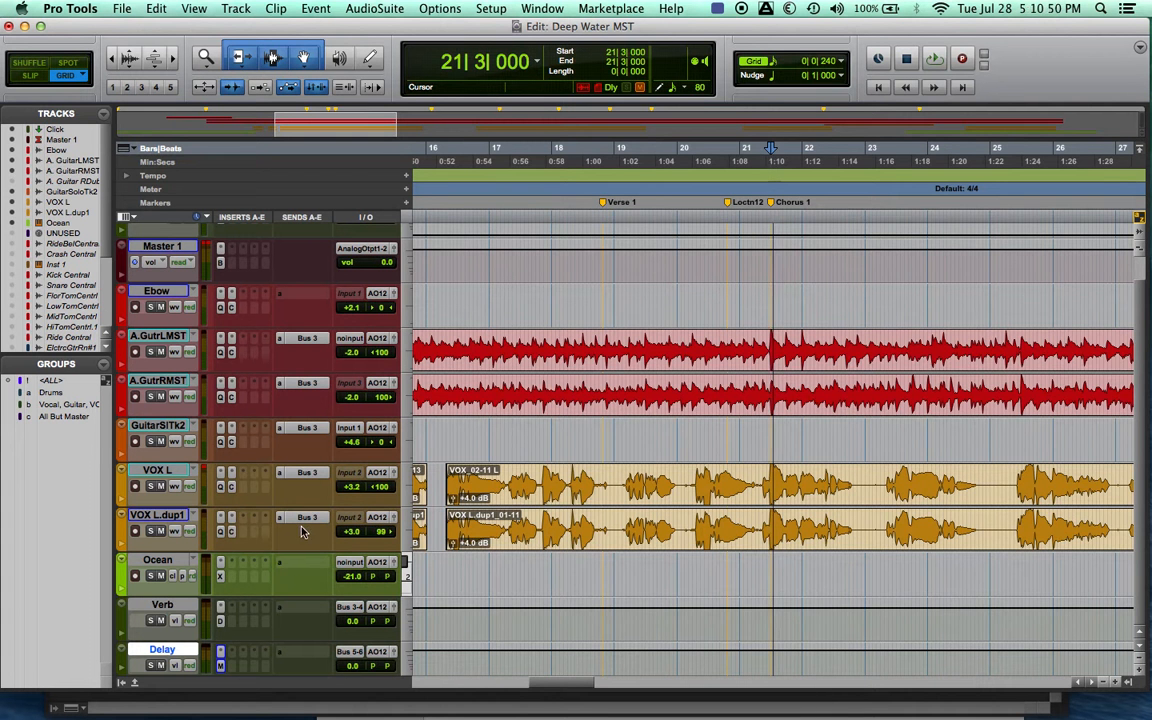
key(super+bracketright)
key(super+bracketright)
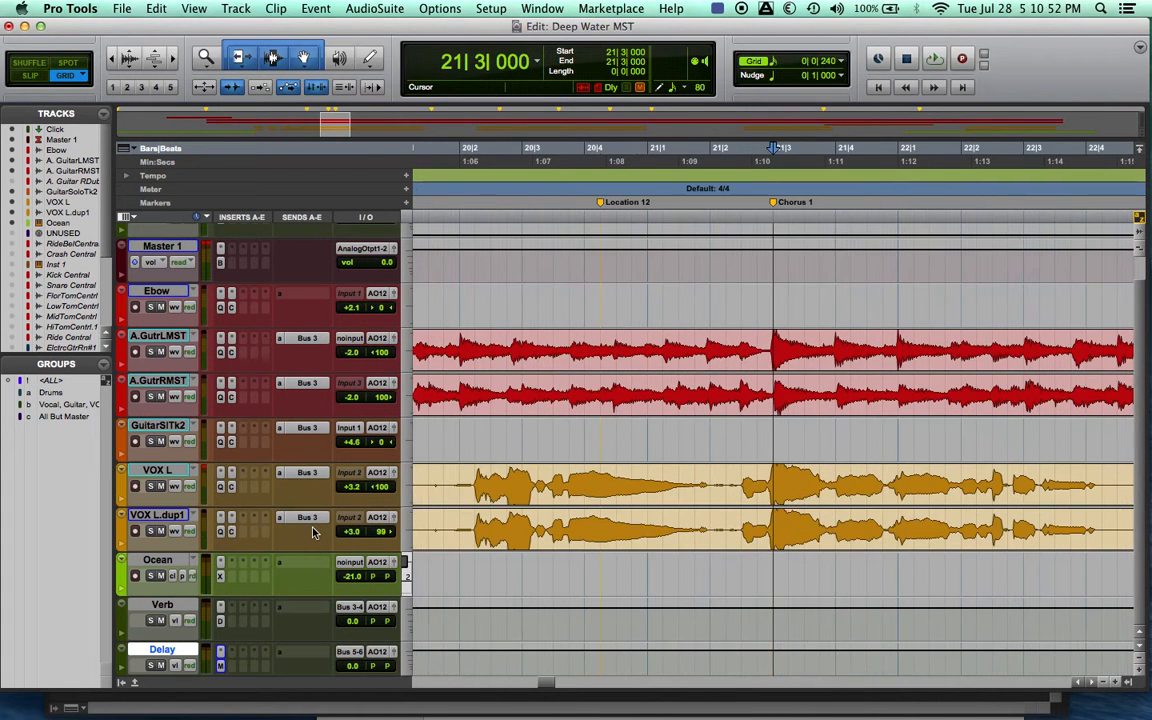
Enlarge the height of all tracks and show the Sends F-J column beside Sends A-E.
key(ctrl+alt+Up)
key(ctrl+alt+Up)
key(ctrl+alt+Up)
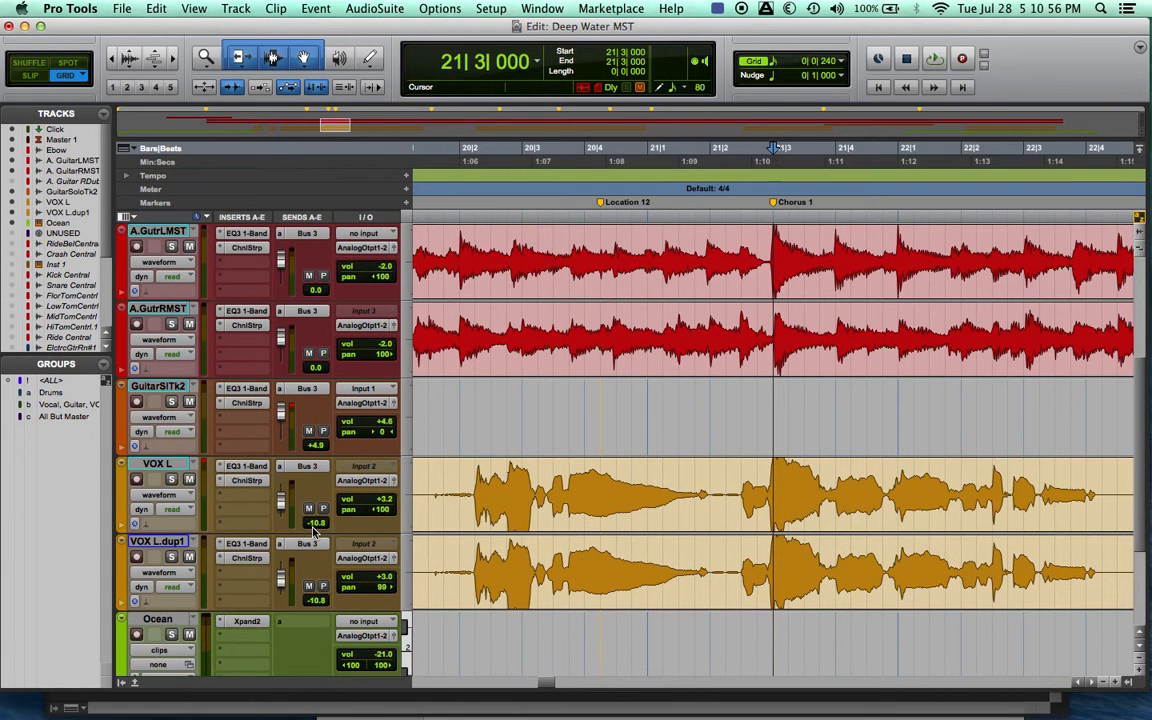
click(299, 218)
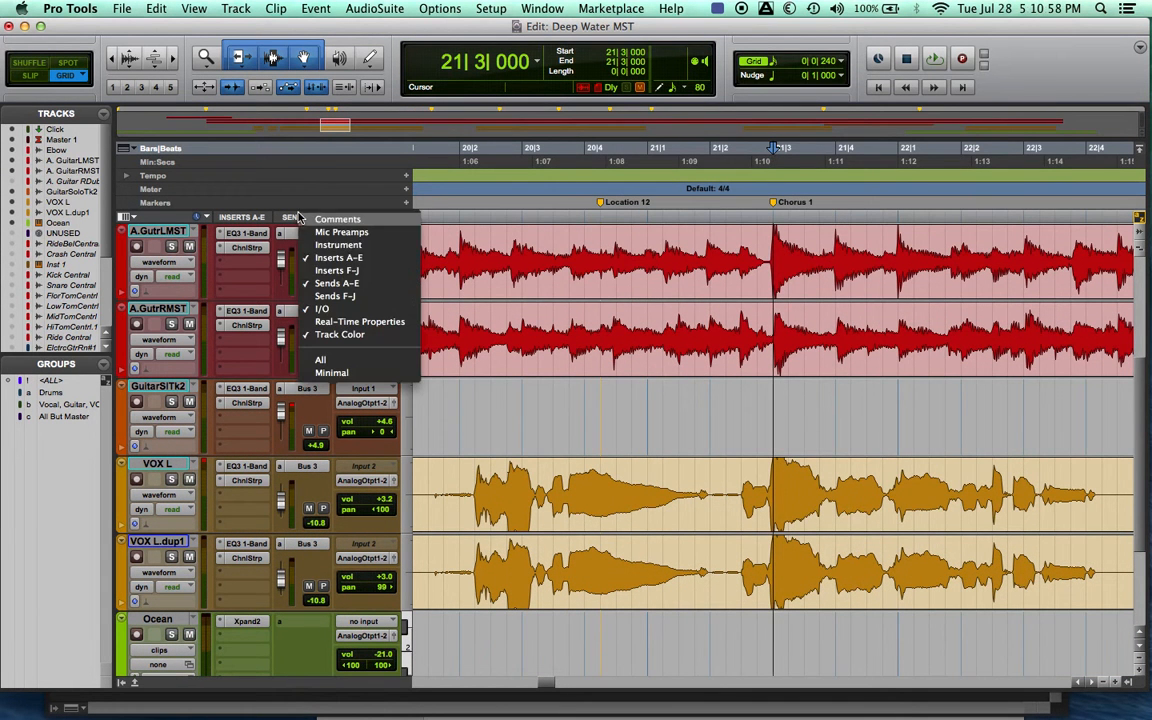
key(Escape)
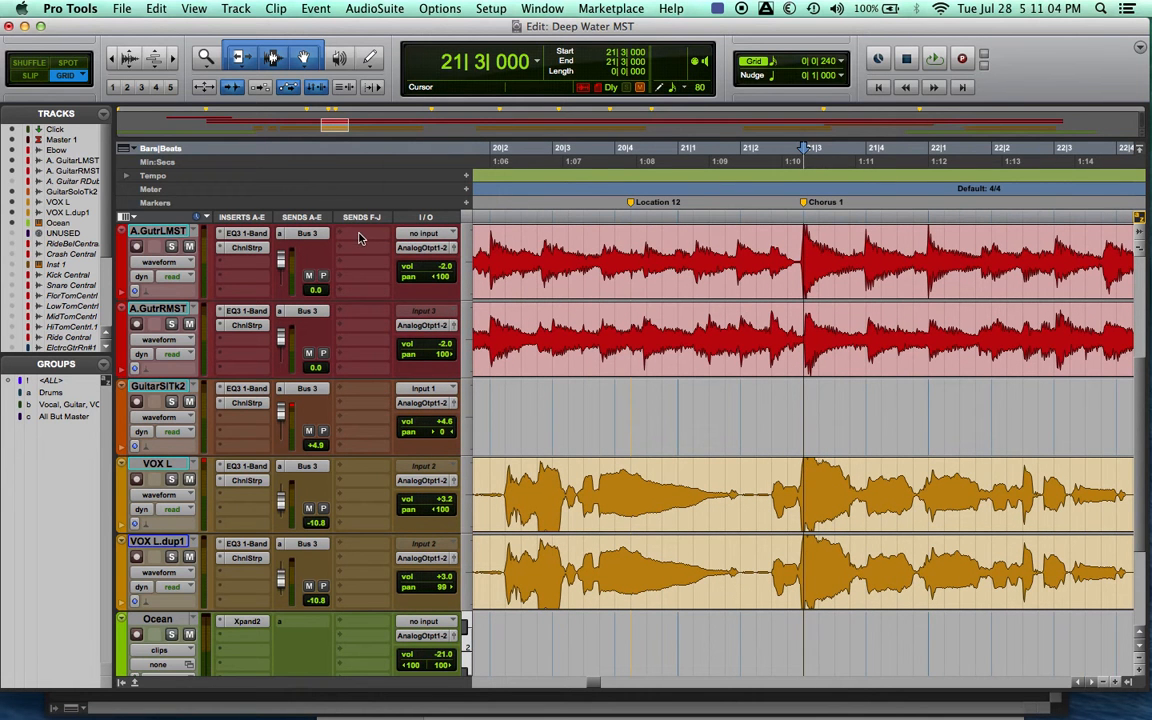
Examine the assignment options of the existing Bus 3 send and the empty send slots on the left acoustic guitar track.
click(358, 234)
click(327, 210)
right_click(307, 233)
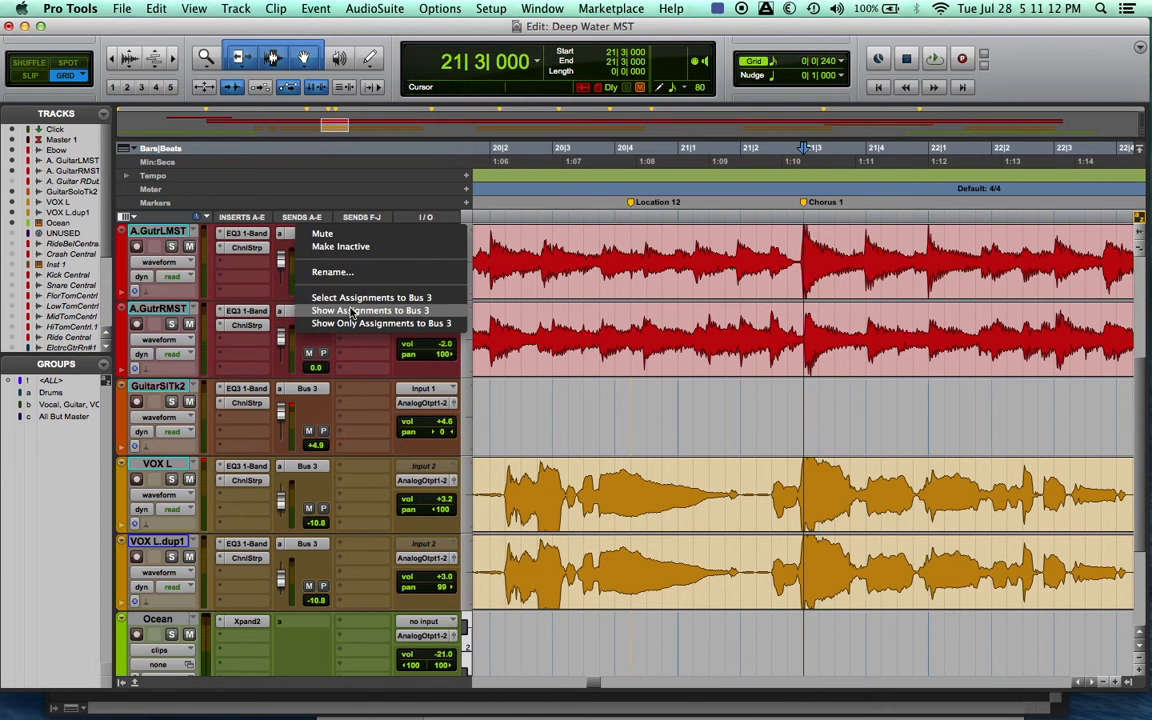
click(348, 204)
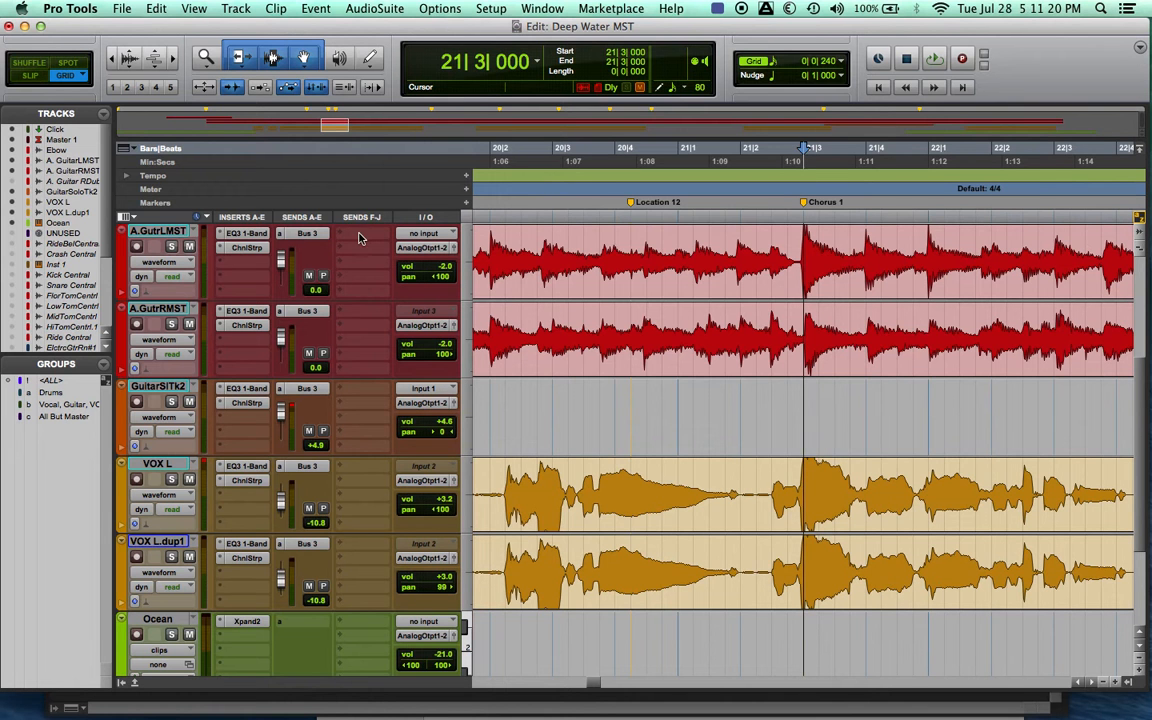
click(281, 237)
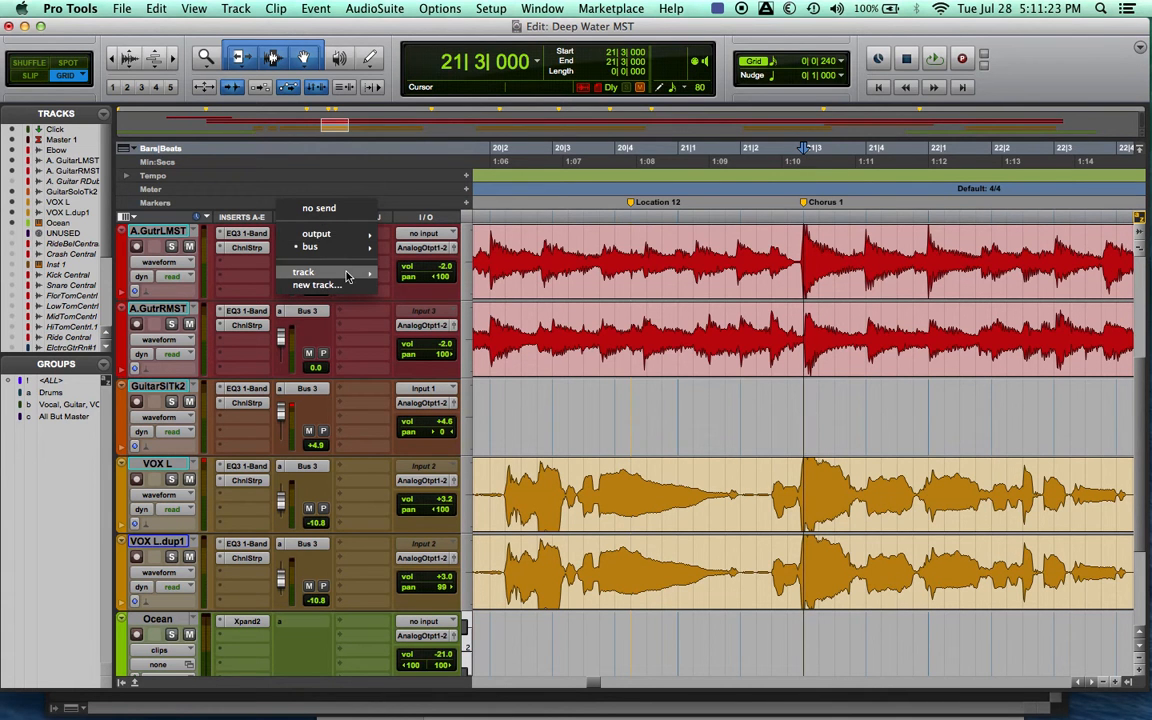
mouse_move(348, 276)
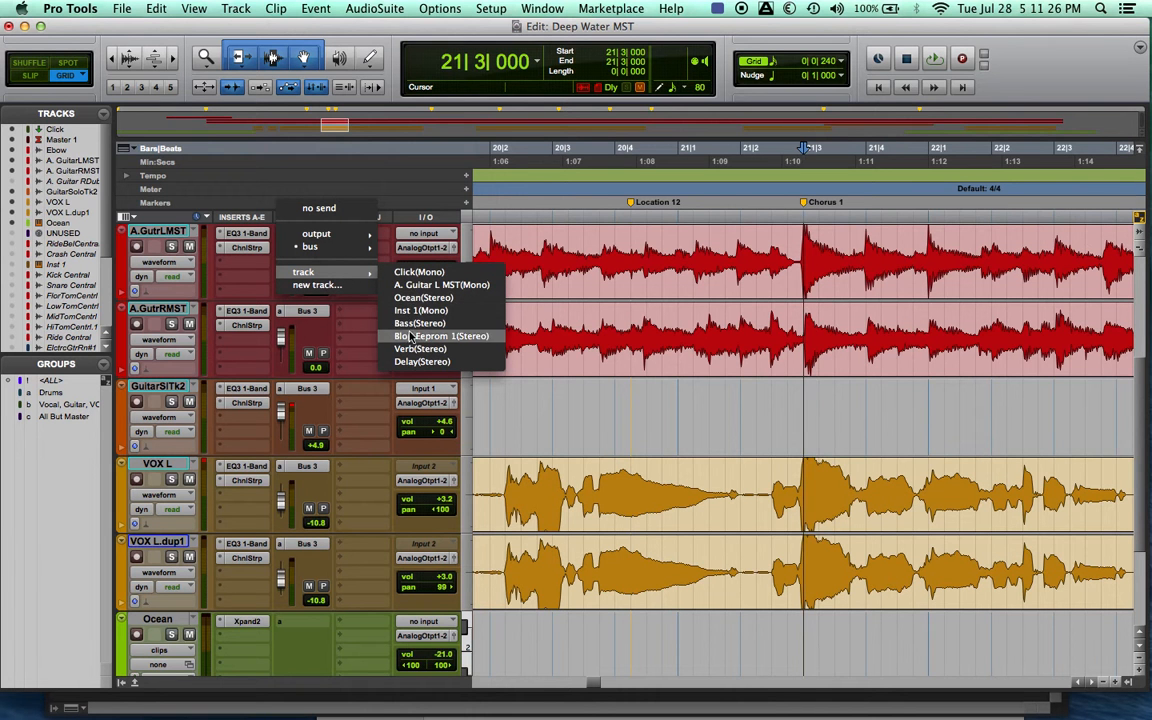
click(398, 198)
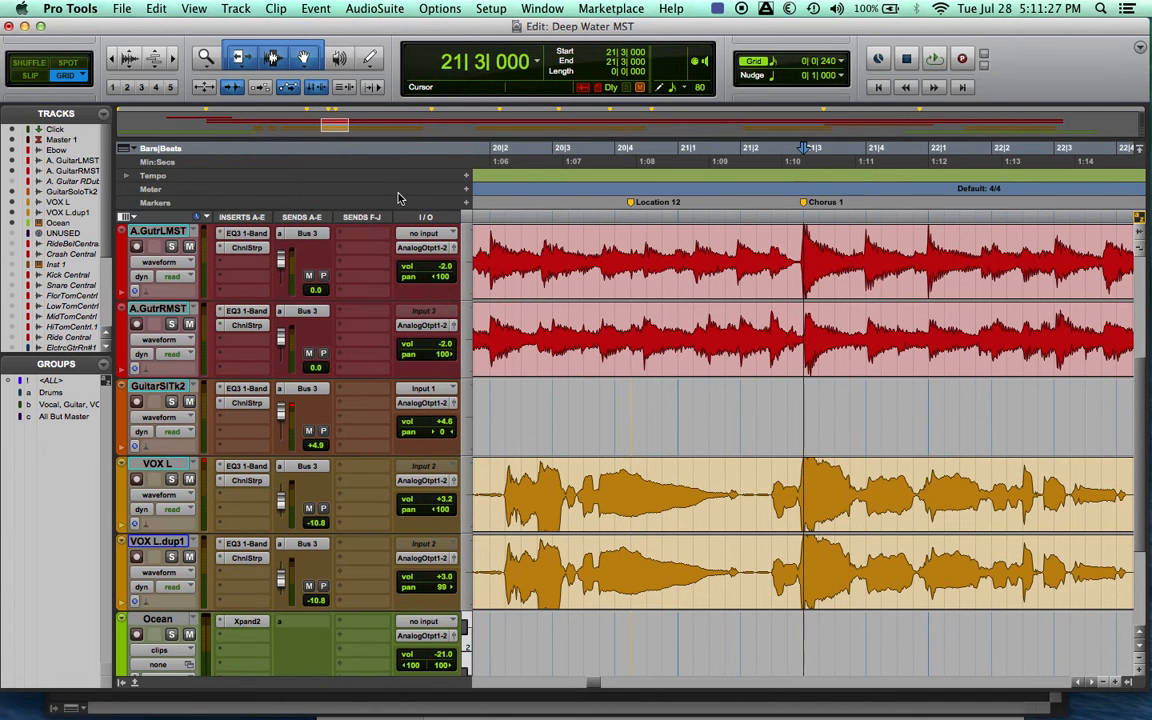
click(351, 236)
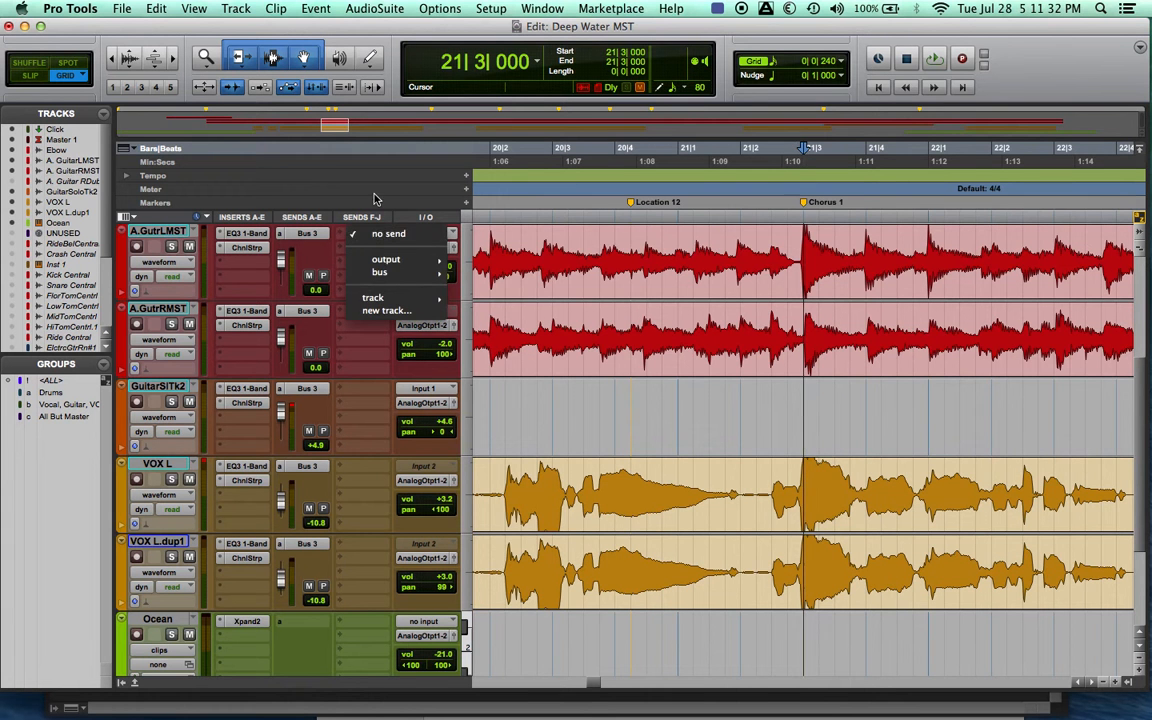
click(341, 179)
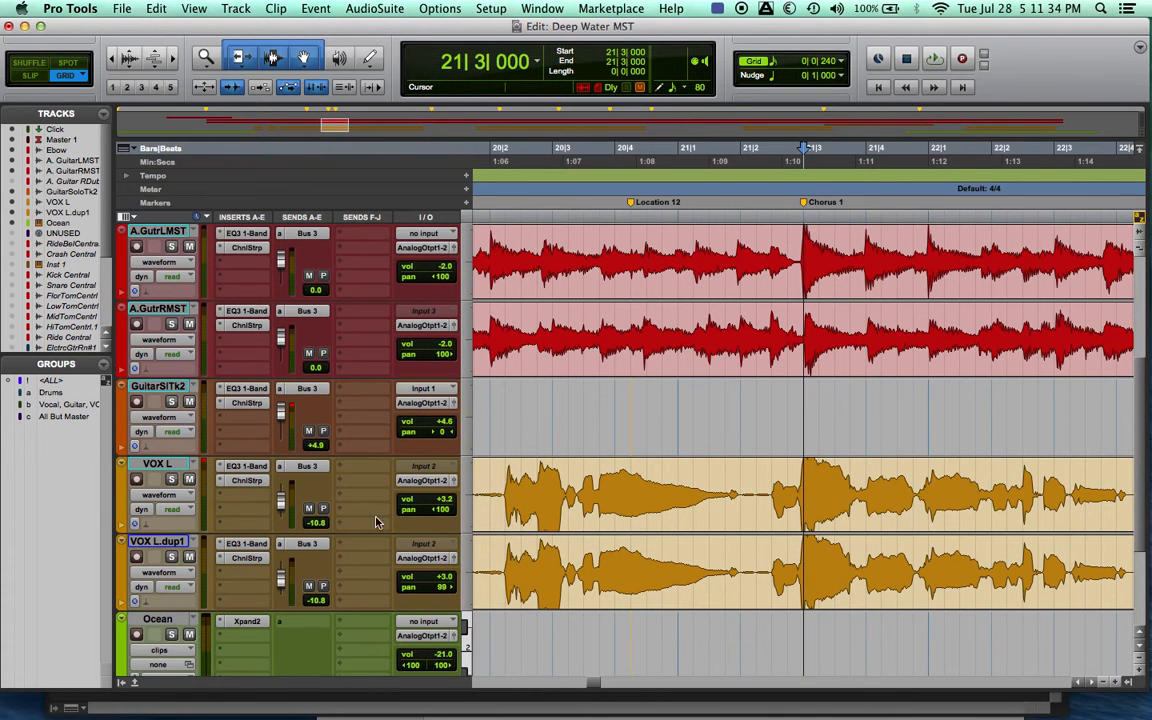
Assign send F of the VOX L.dup1 track to Bus 5 (Mono) and show the Send F controls in the sends column.
scroll(380, 488, down, 3)
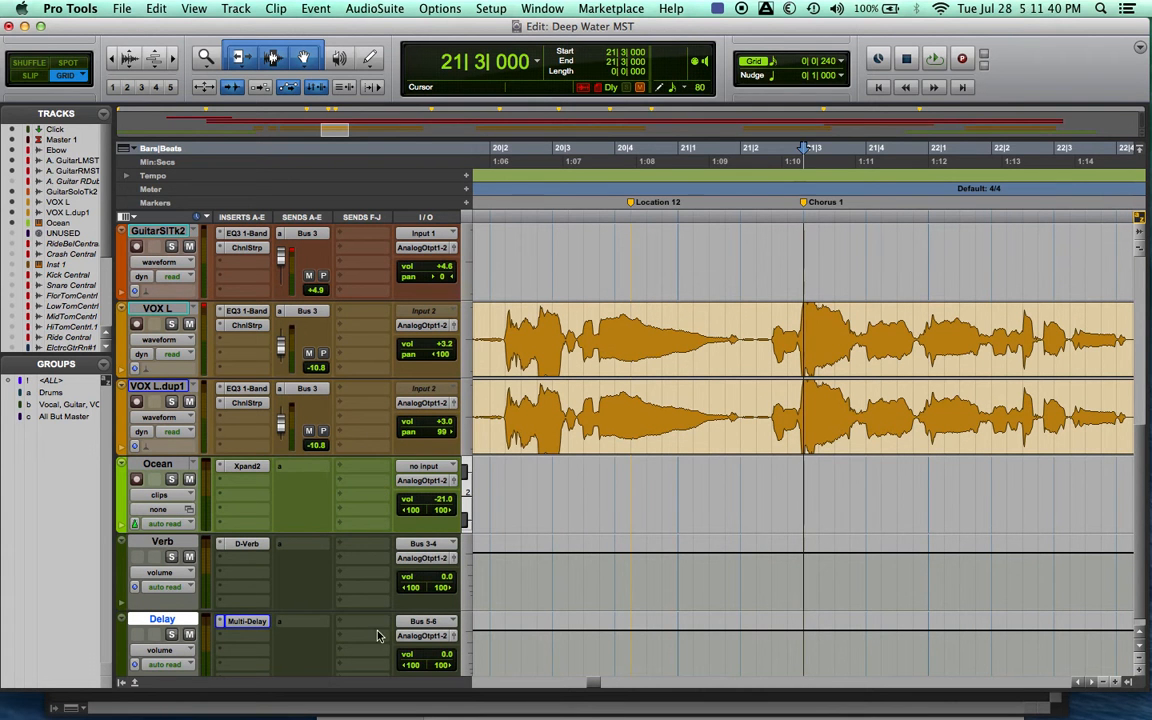
click(357, 391)
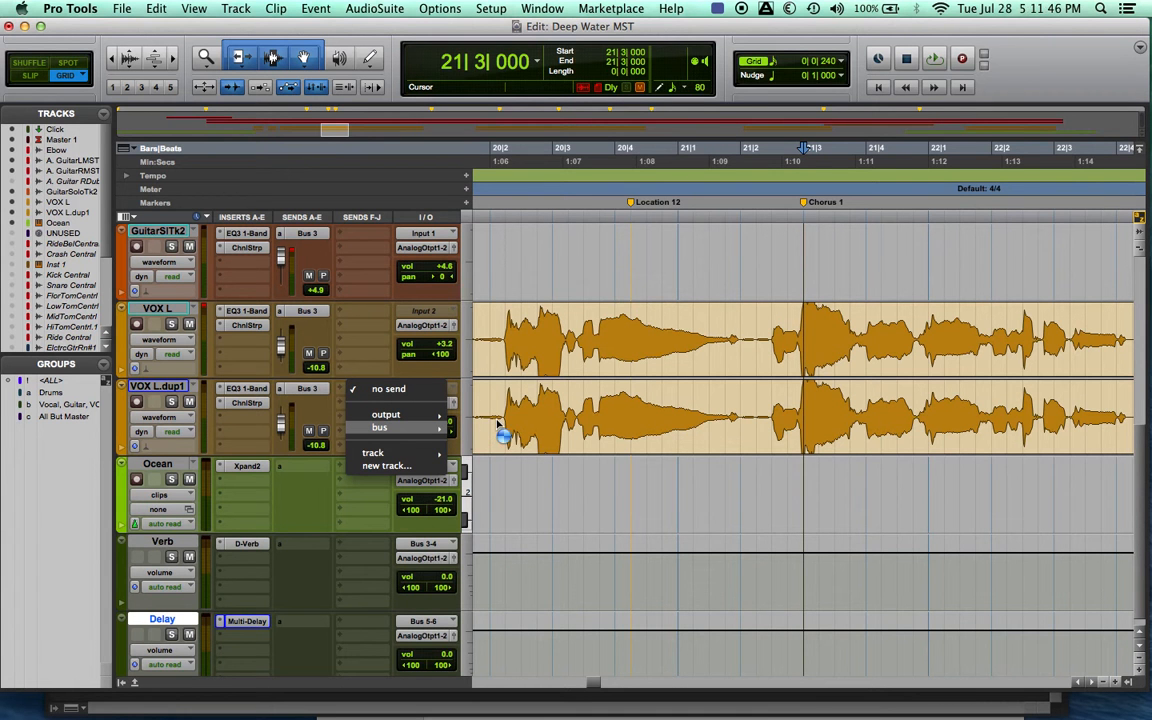
mouse_move(497, 425)
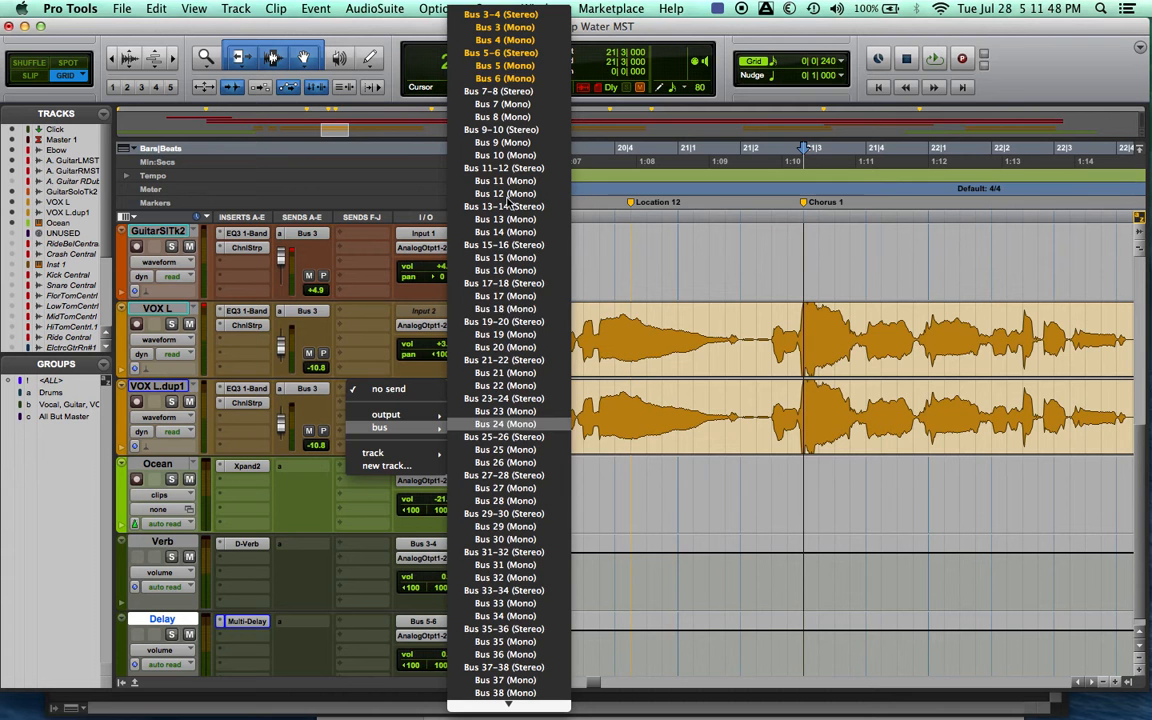
click(505, 66)
click(360, 390)
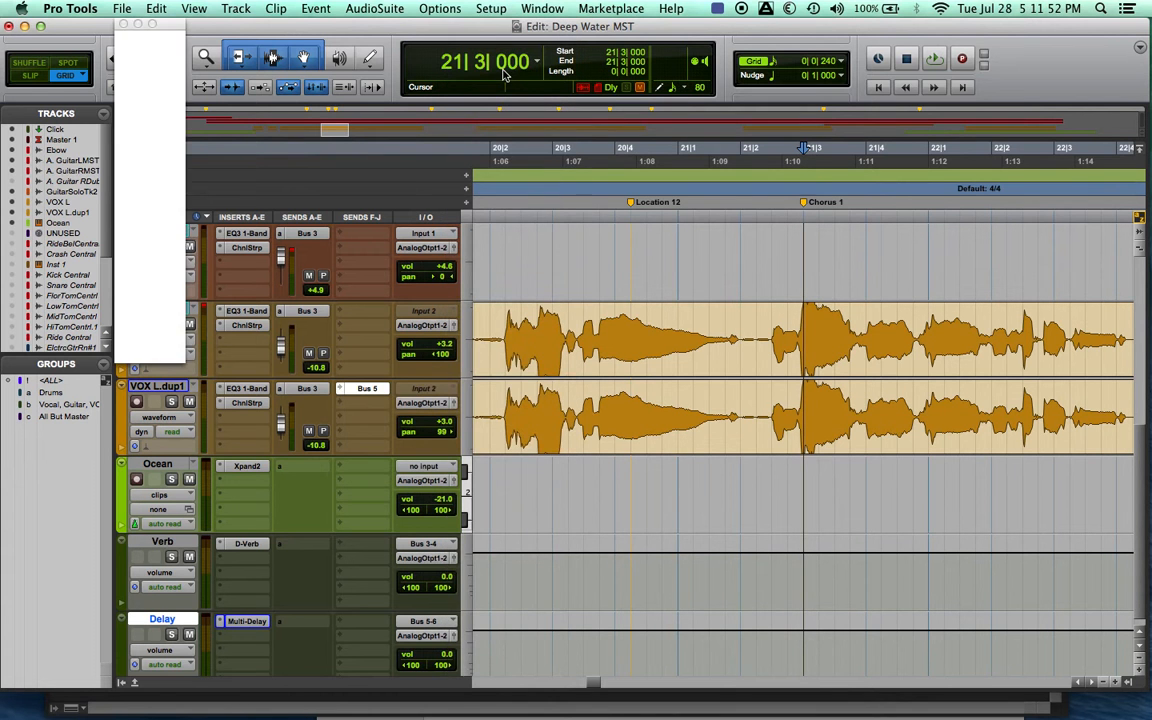
click(341, 391)
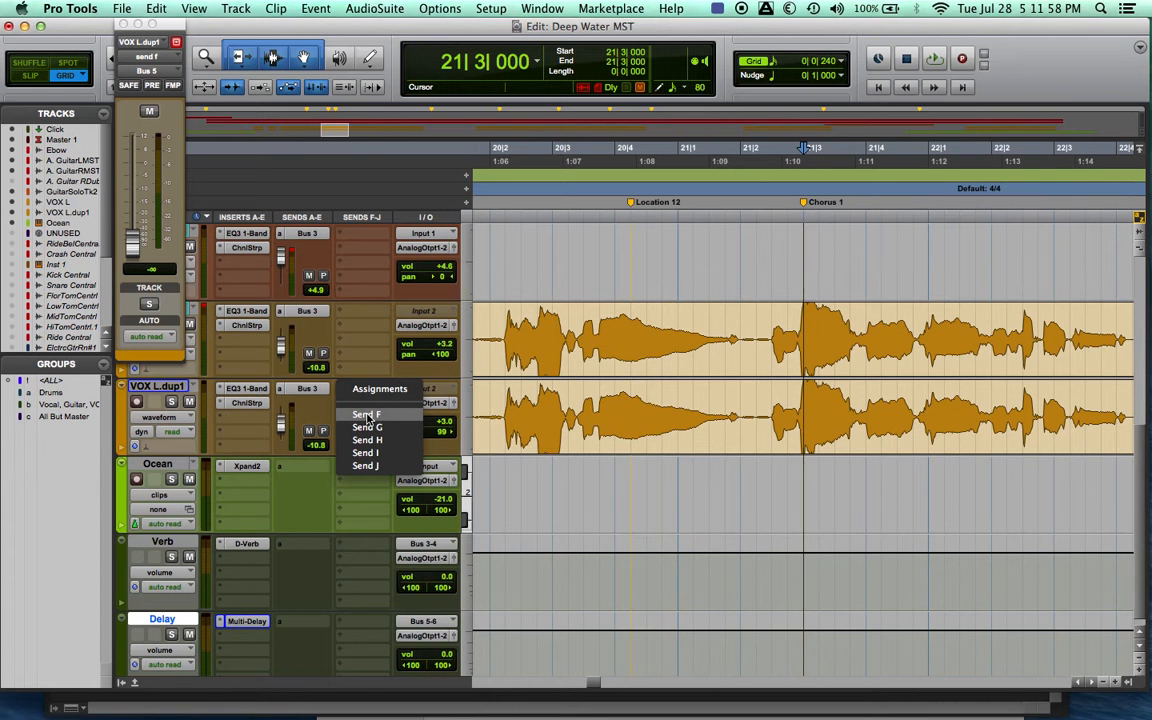
click(366, 414)
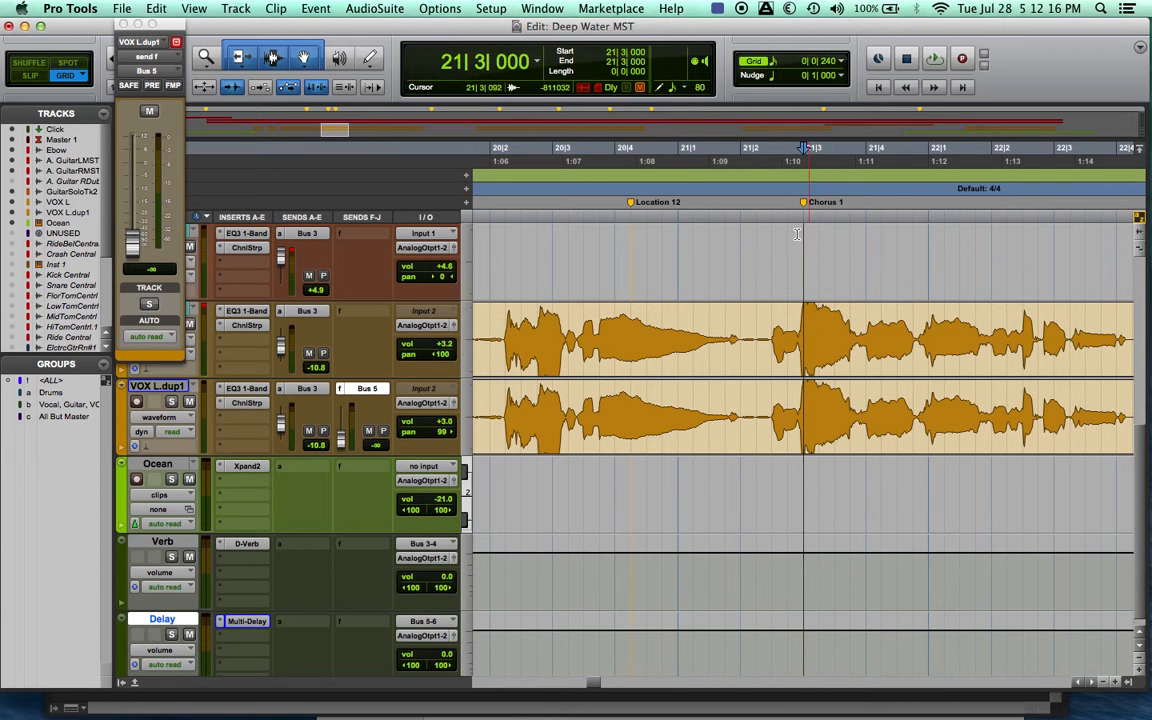
Set the automation mode of the VOX L.dup1 send to touch and briefly solo the track.
click(140, 338)
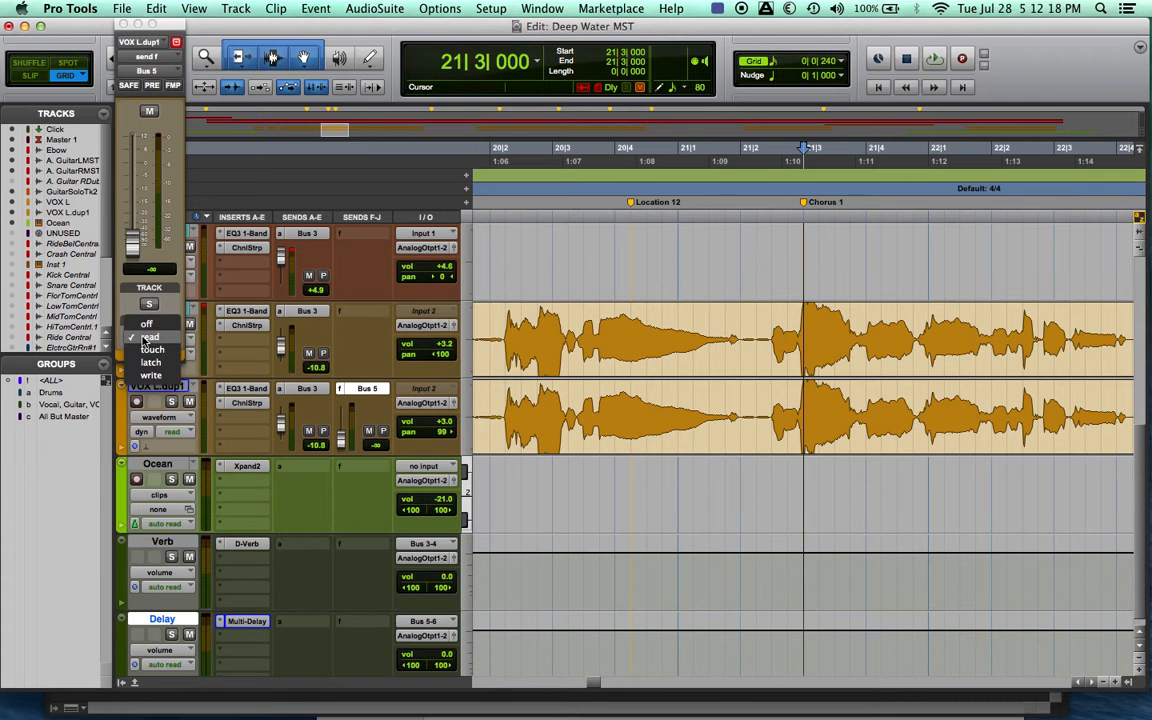
click(148, 340)
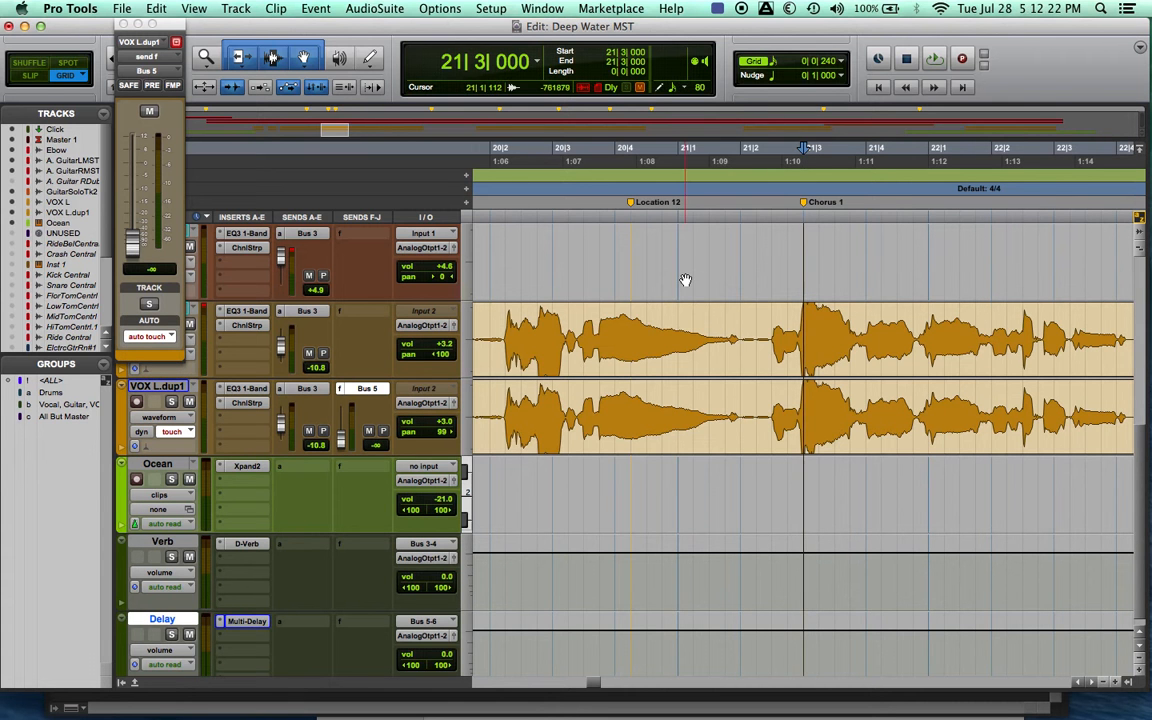
click(172, 401)
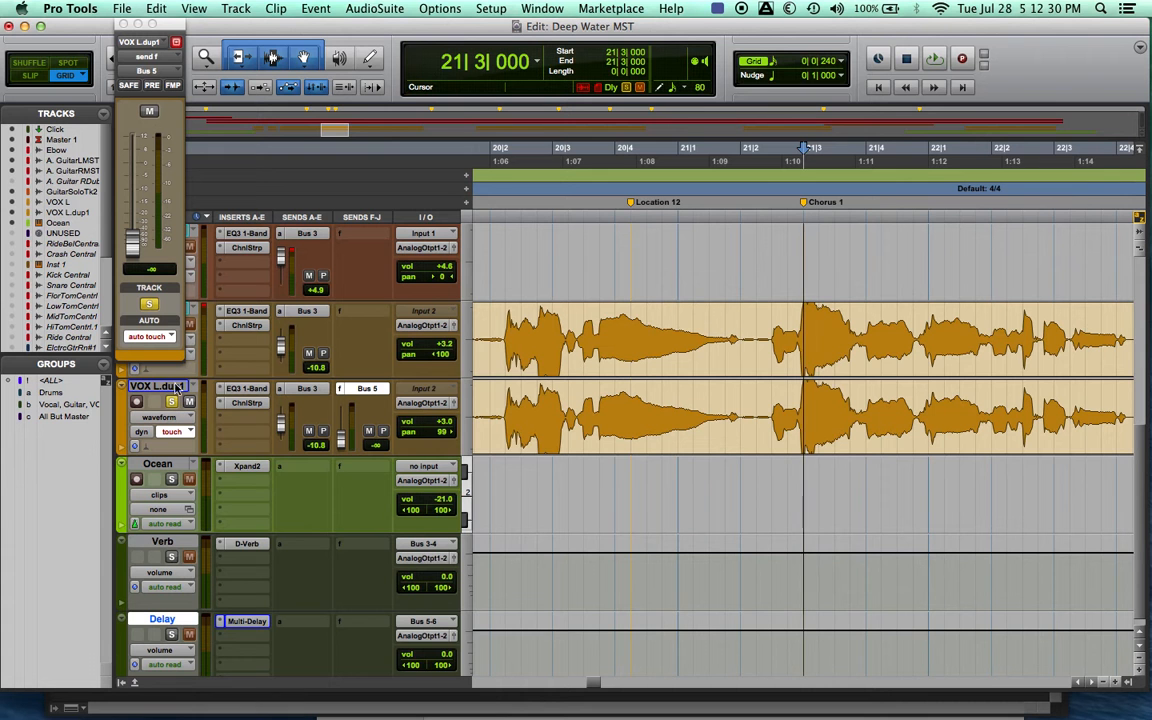
key(shift+s)
Move the send fader window over the inserts area and set the VOX L.dup1 automation mode to read.
drag(165, 25, 392, 25)
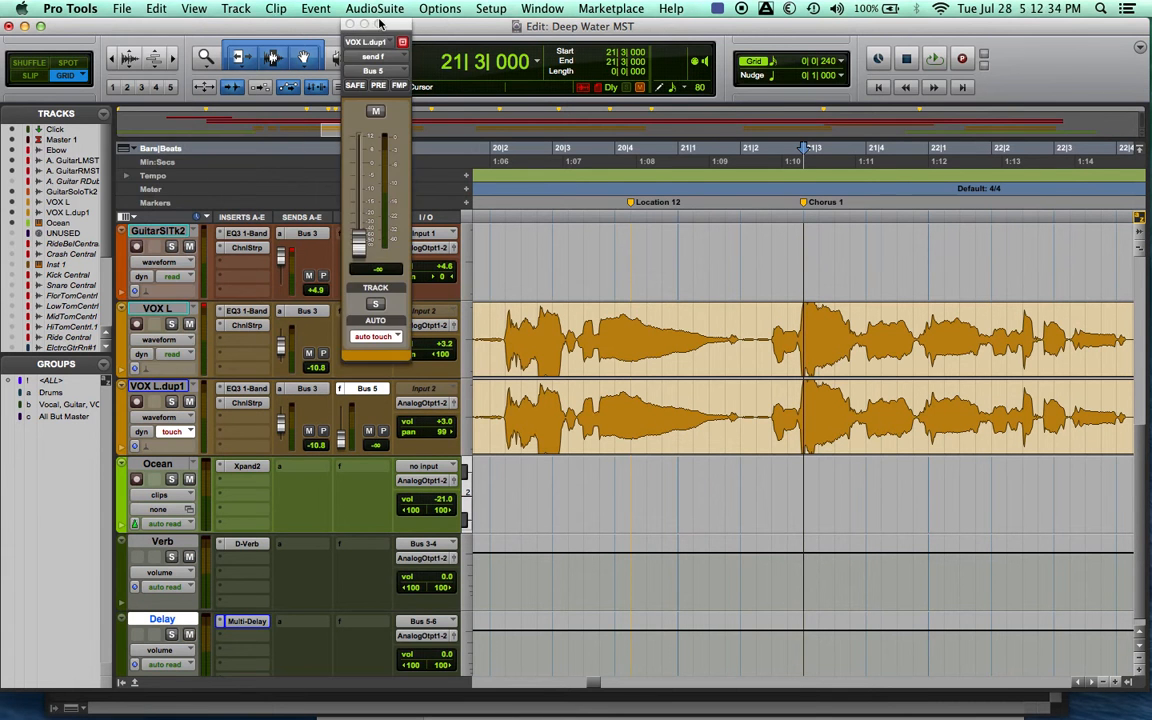
click(189, 324)
drag(406, 27, 229, 25)
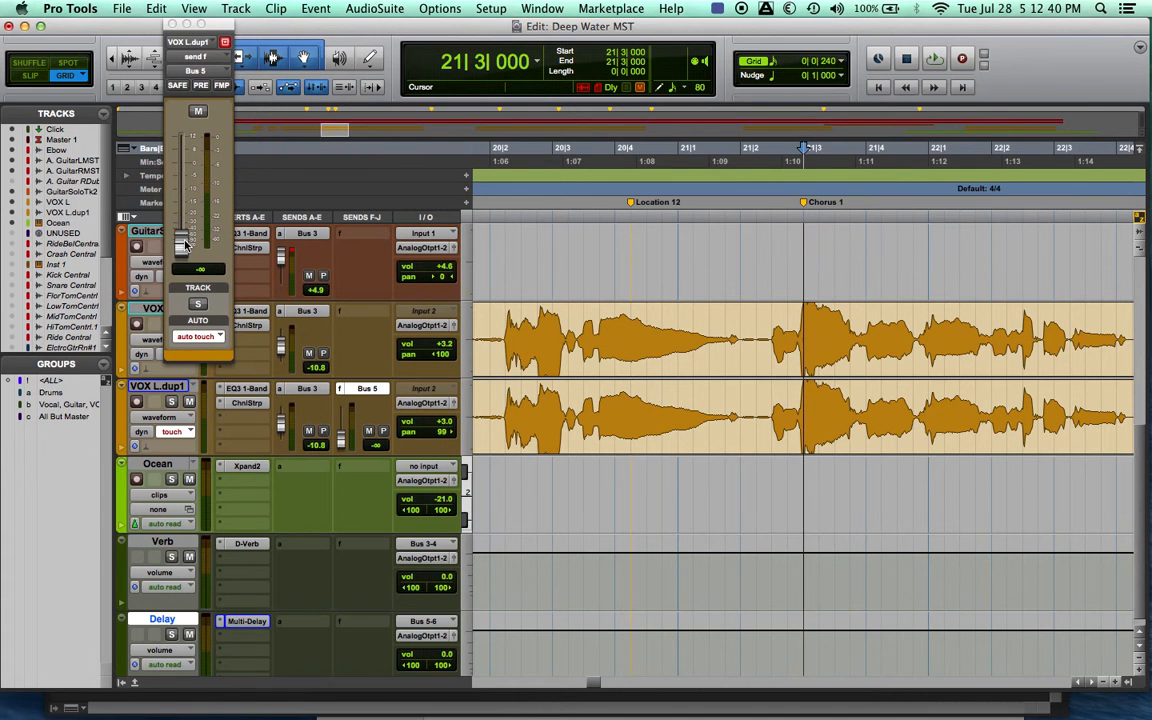
click(200, 336)
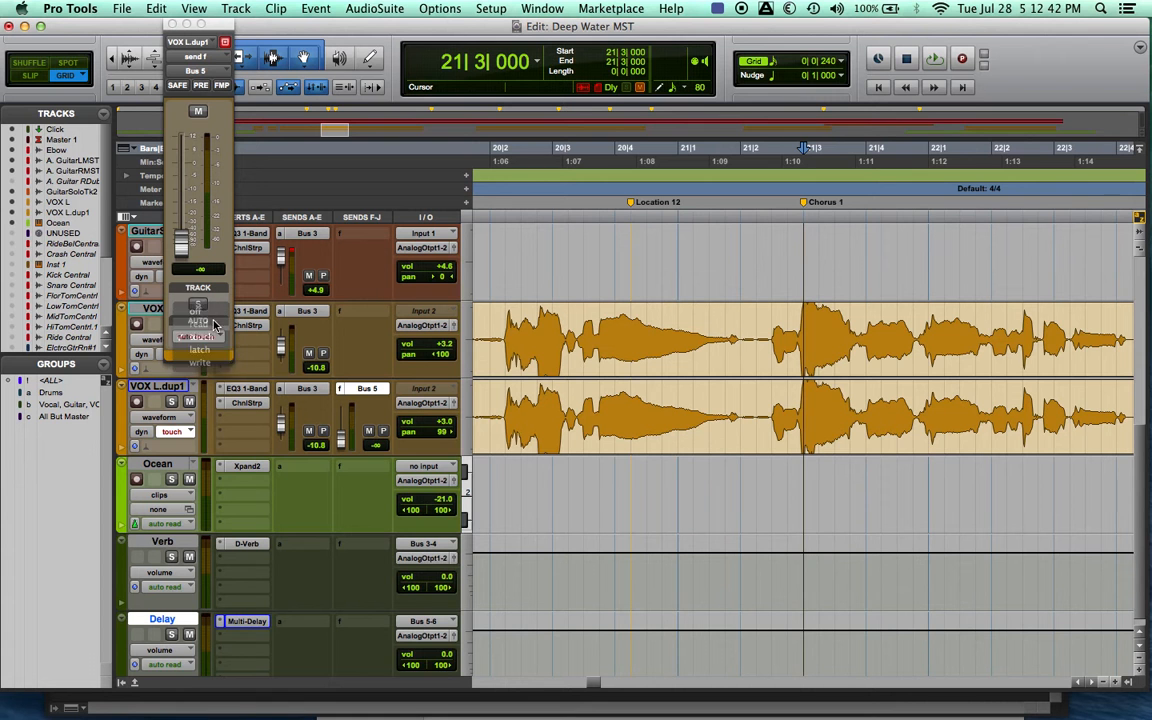
click(213, 323)
Audition the delay from Chorus 1 with the Bus 5 send at -3.1 dB, and bring the send level back down to -∞.
drag(181, 243, 181, 170)
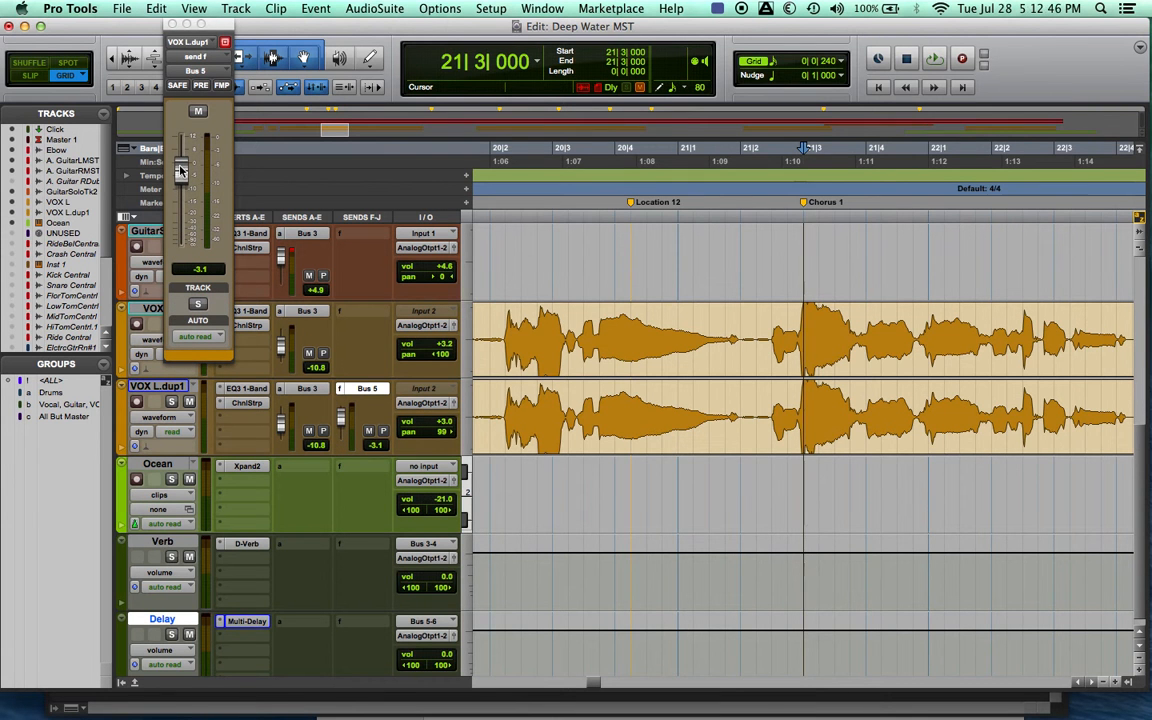
key(space)
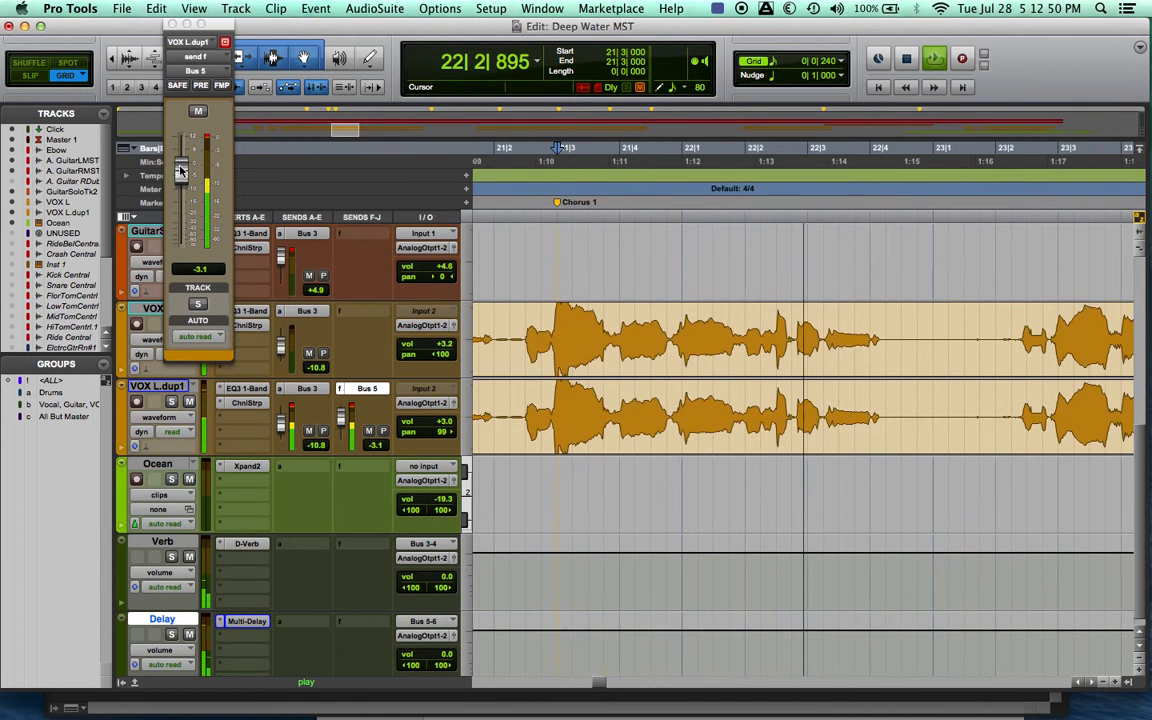
key(space)
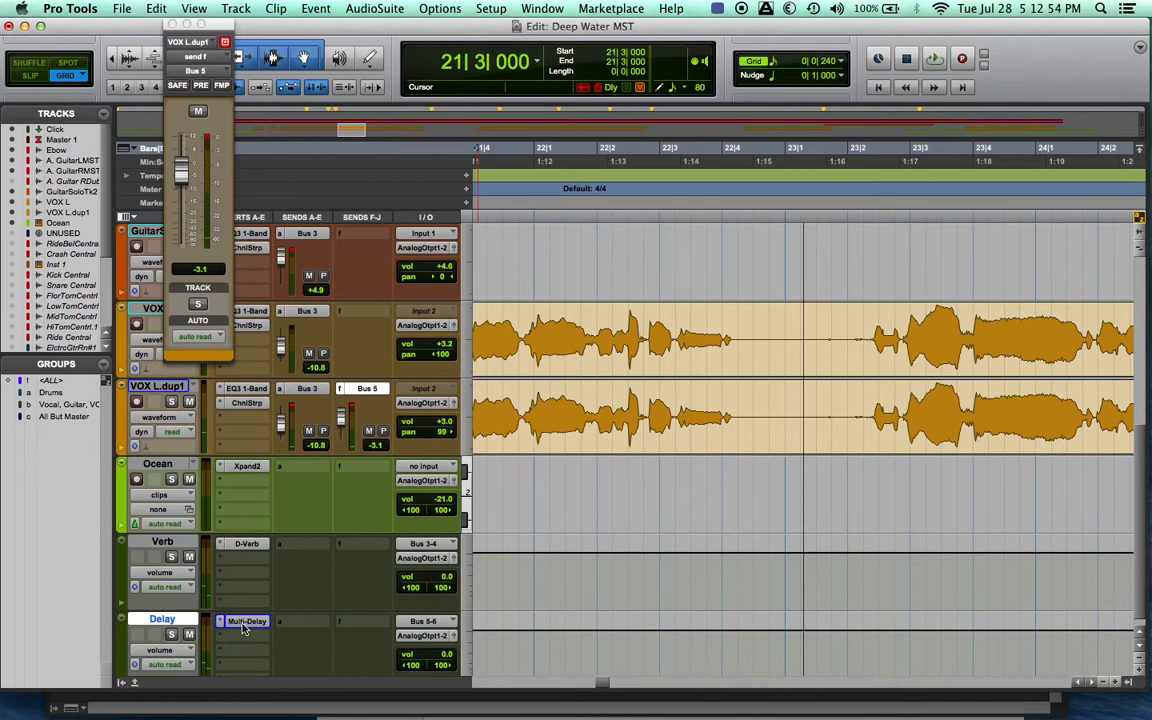
click(244, 622)
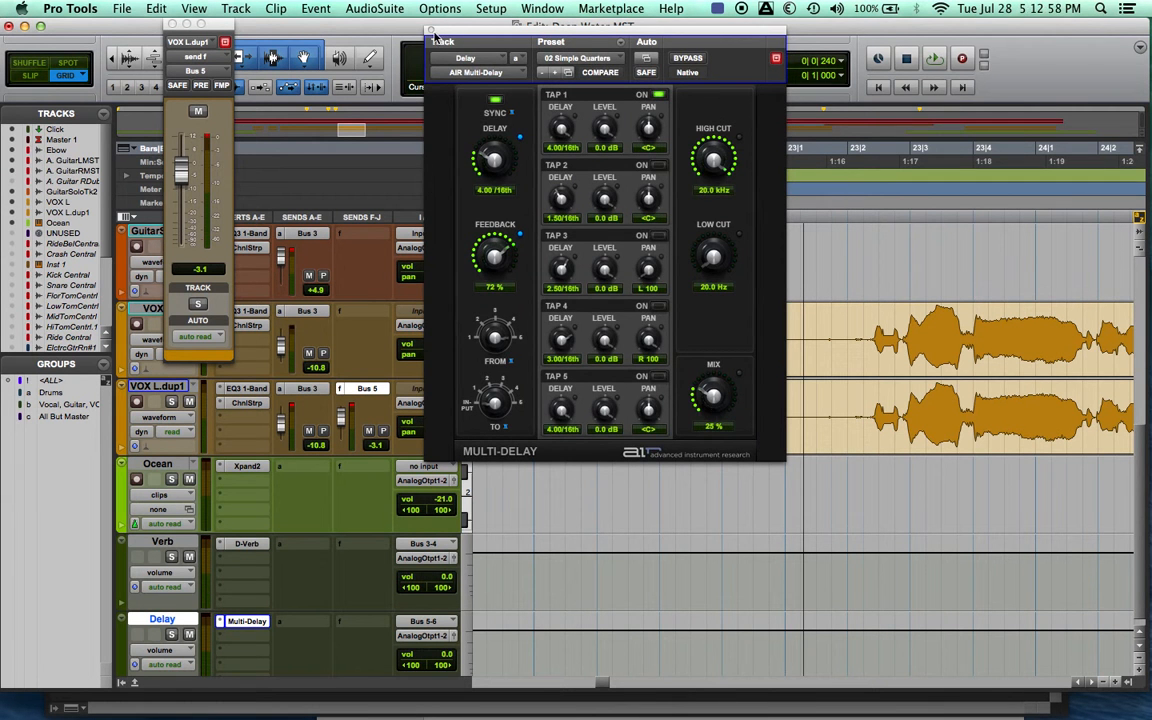
click(431, 31)
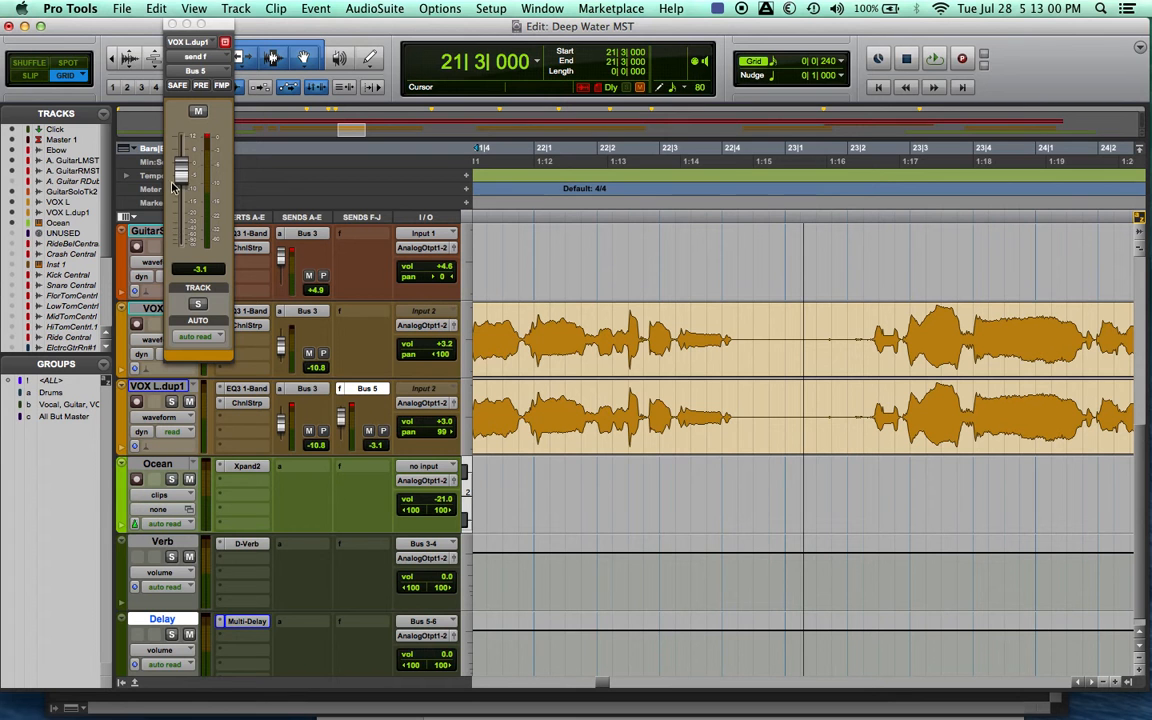
drag(182, 176, 183, 250)
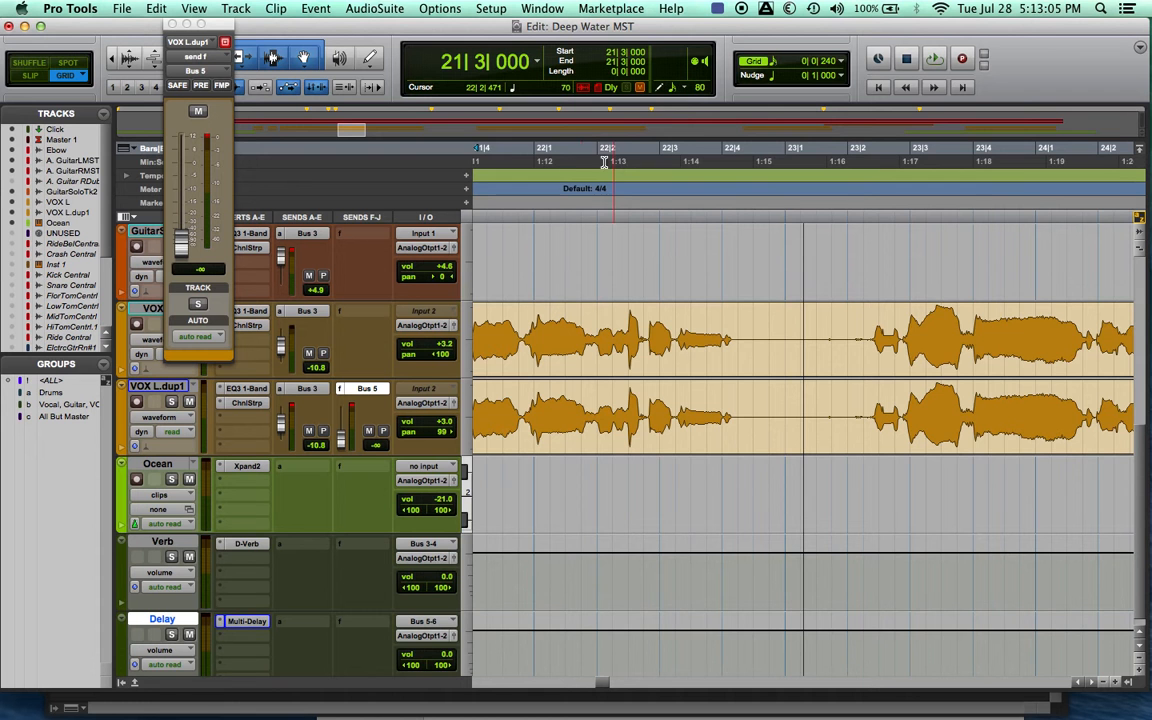
Place the edit cursor at 21|2|240 just before Chorus 1 and display the send F level automation on VOX L.dup1.
scroll(560, 175, left, 5)
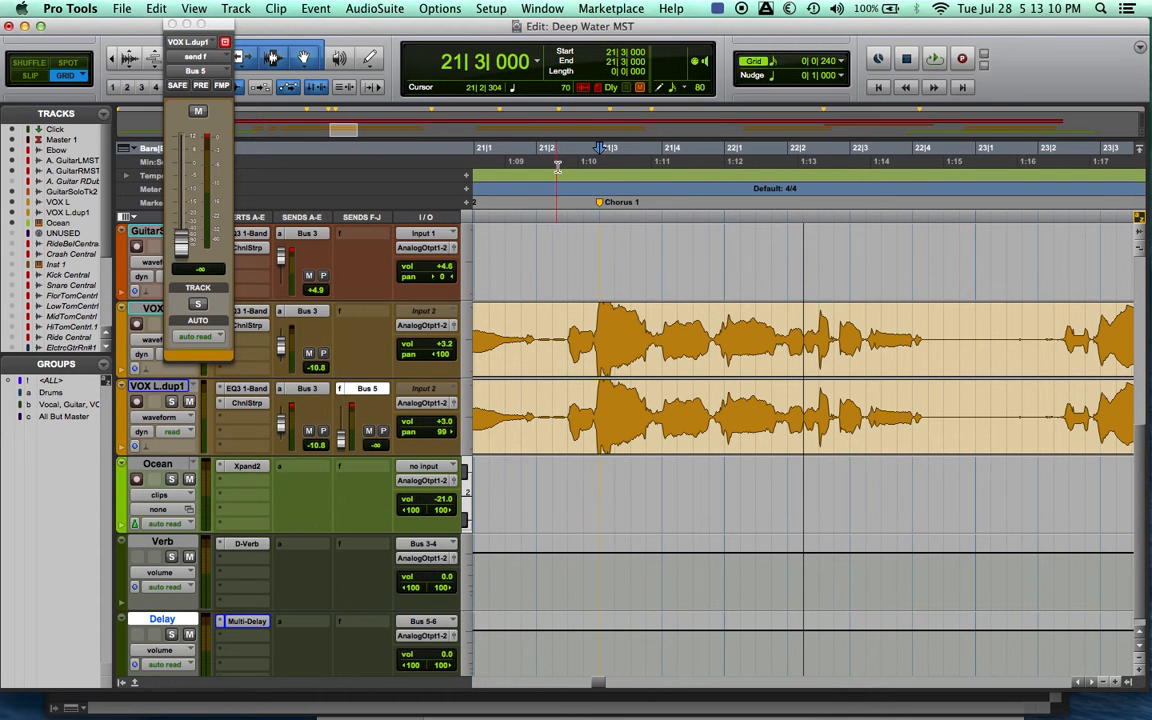
click(555, 164)
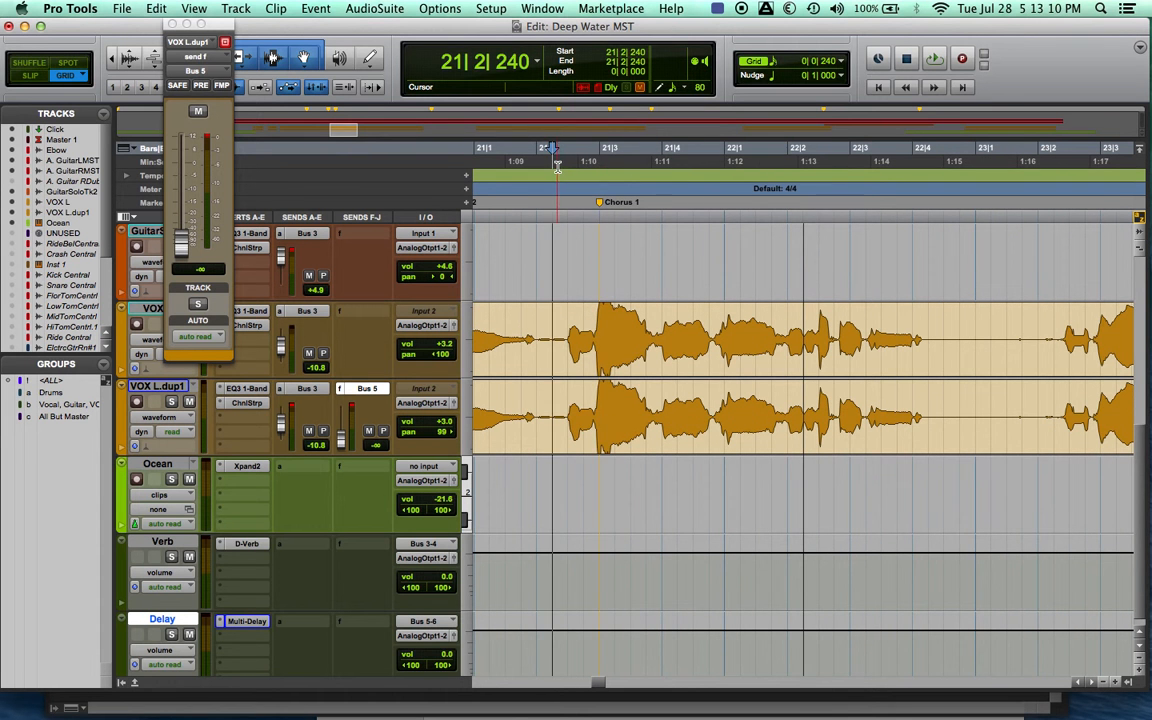
click(175, 424)
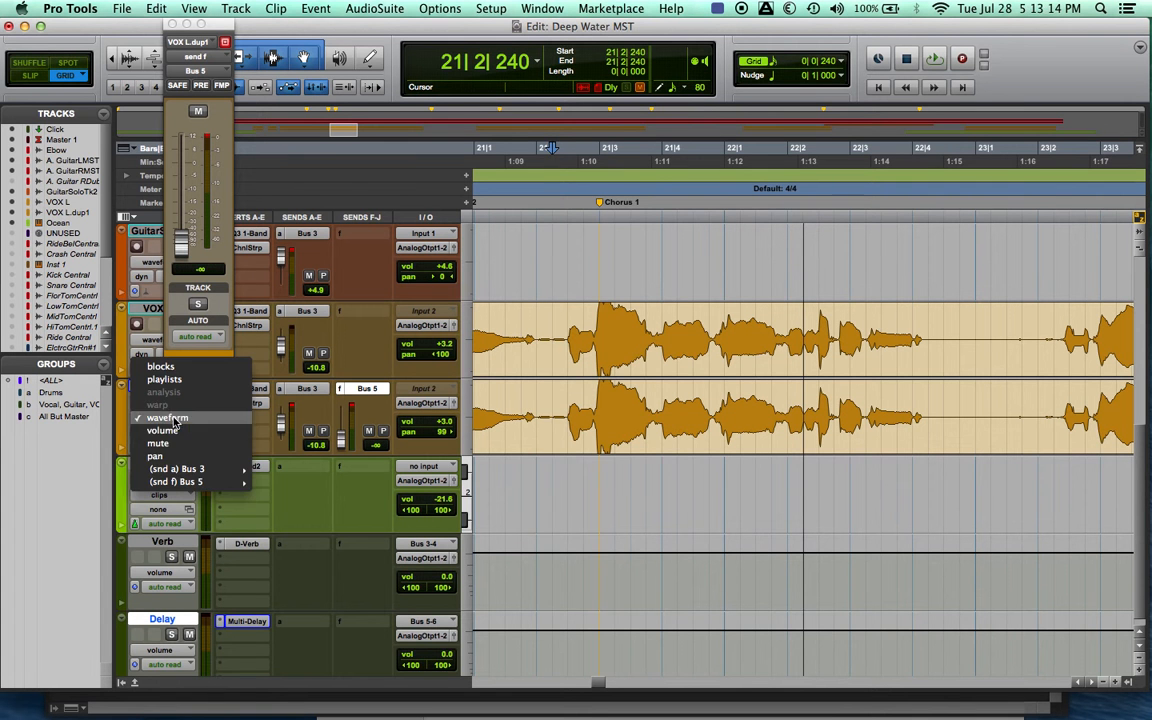
mouse_move(196, 472)
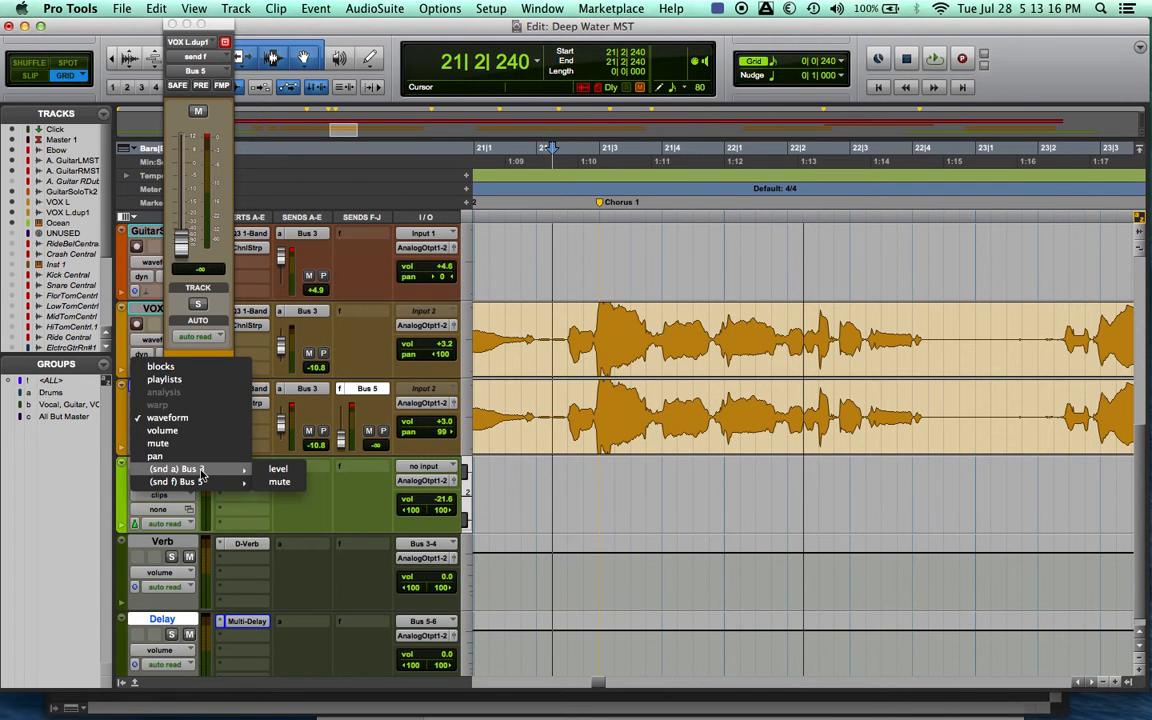
mouse_move(245, 482)
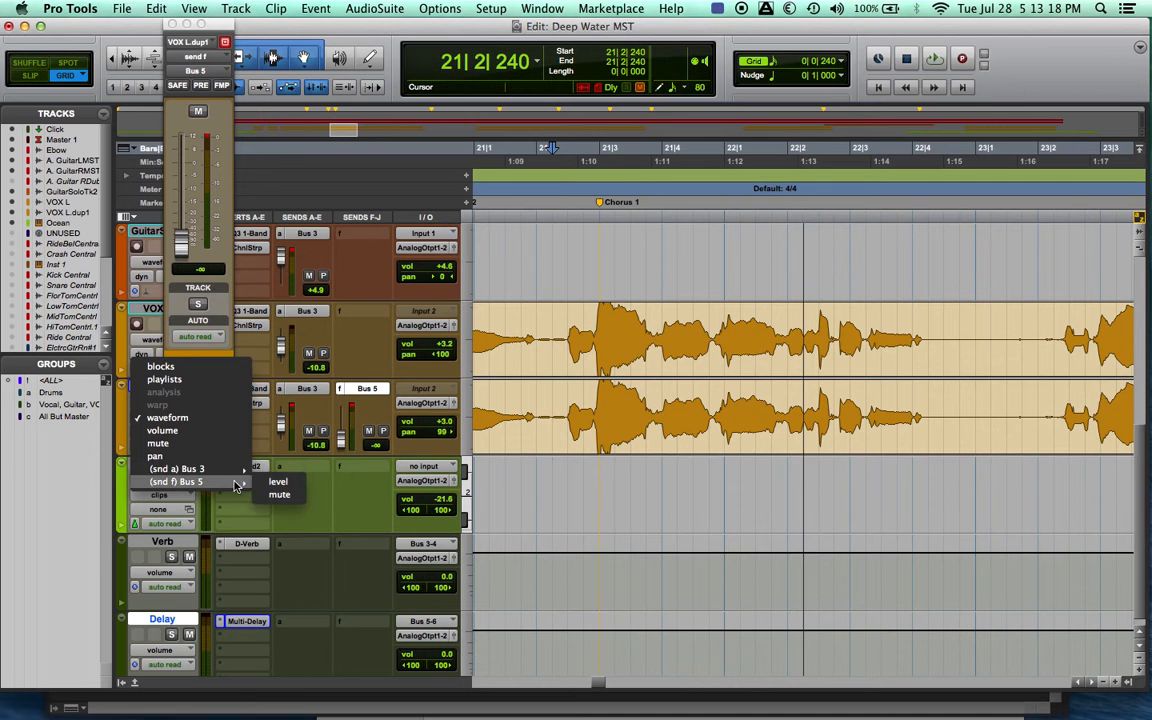
click(277, 483)
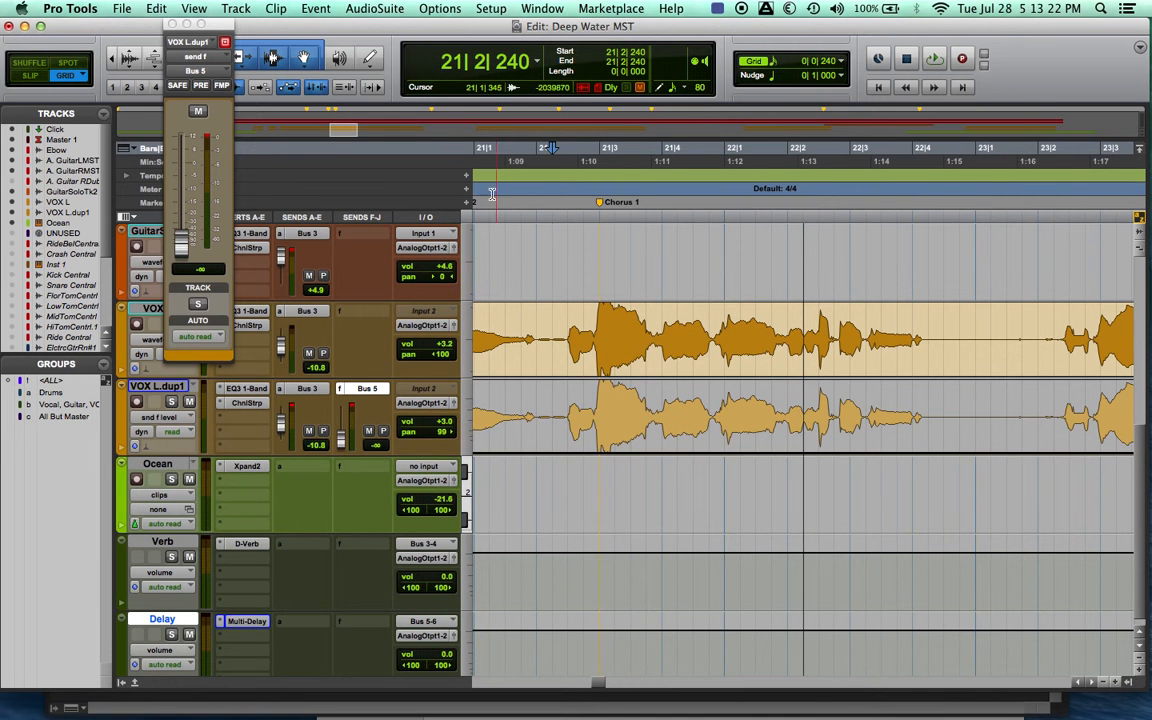
Set VOX L.dup1's automation to touch and record a Bus 5 send swell over the first Chorus 1 phrase, ending back at -∞.
key(space)
key(space)
click(197, 336)
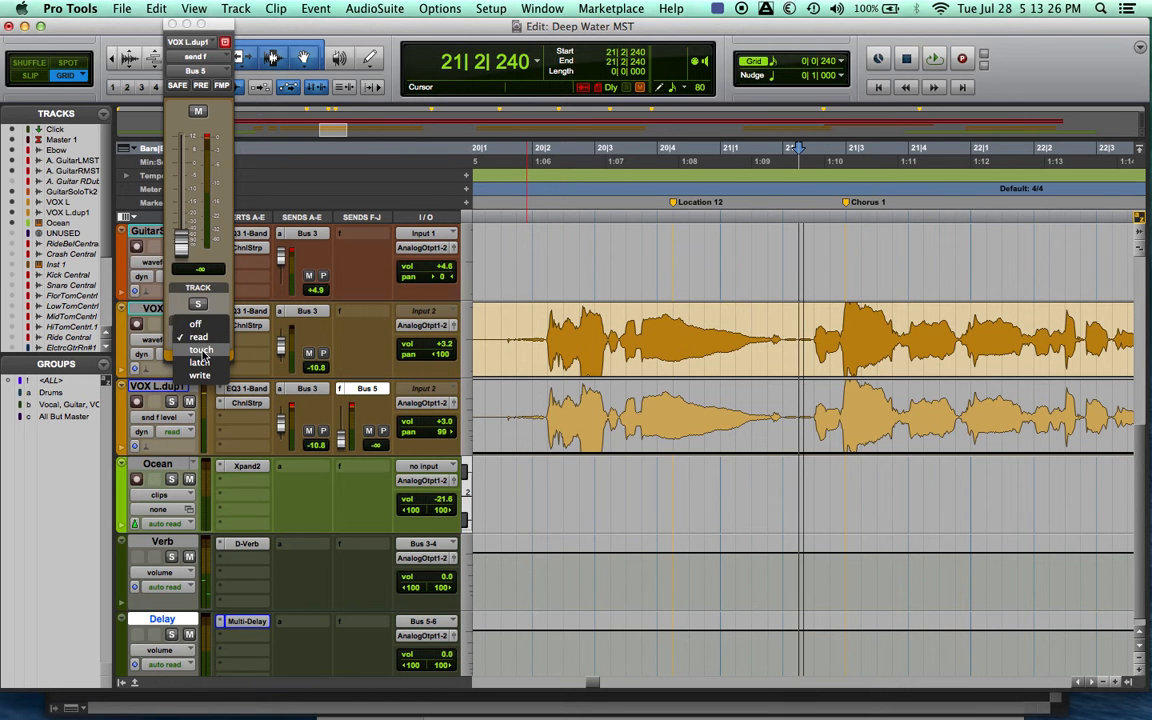
click(200, 349)
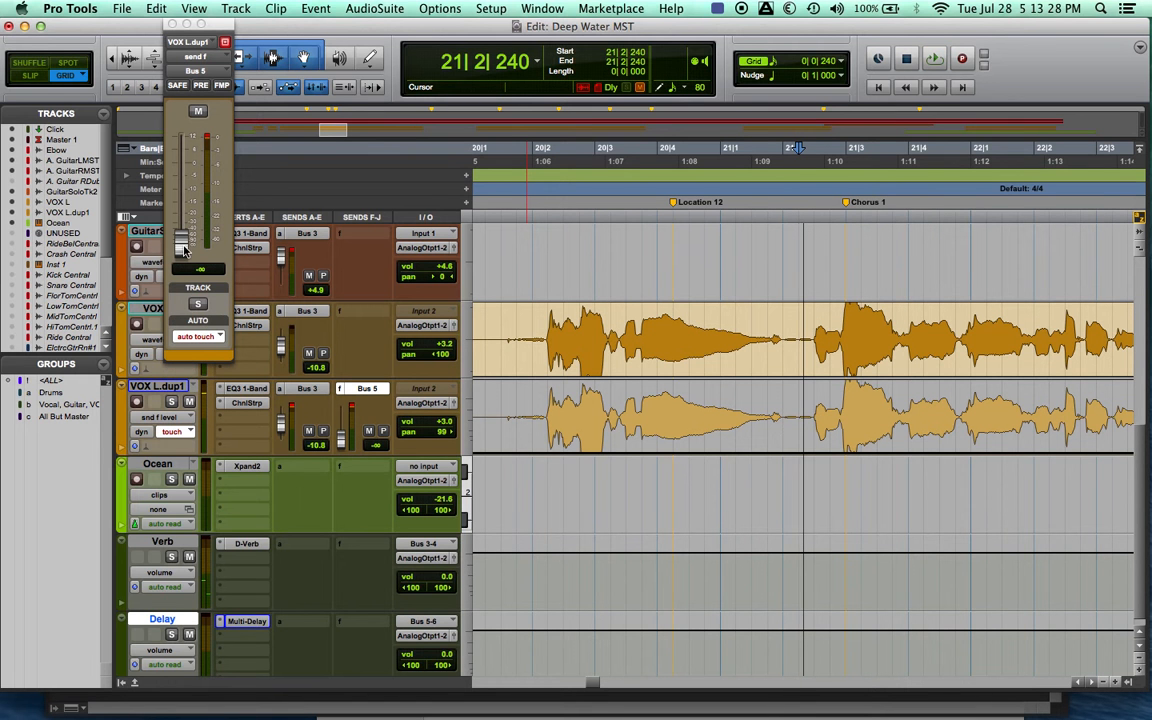
key(space)
mouse_move(183, 248)
mouse_down()
mouse_move(195, 150)
mouse_move(199, 337)
mouse_up()
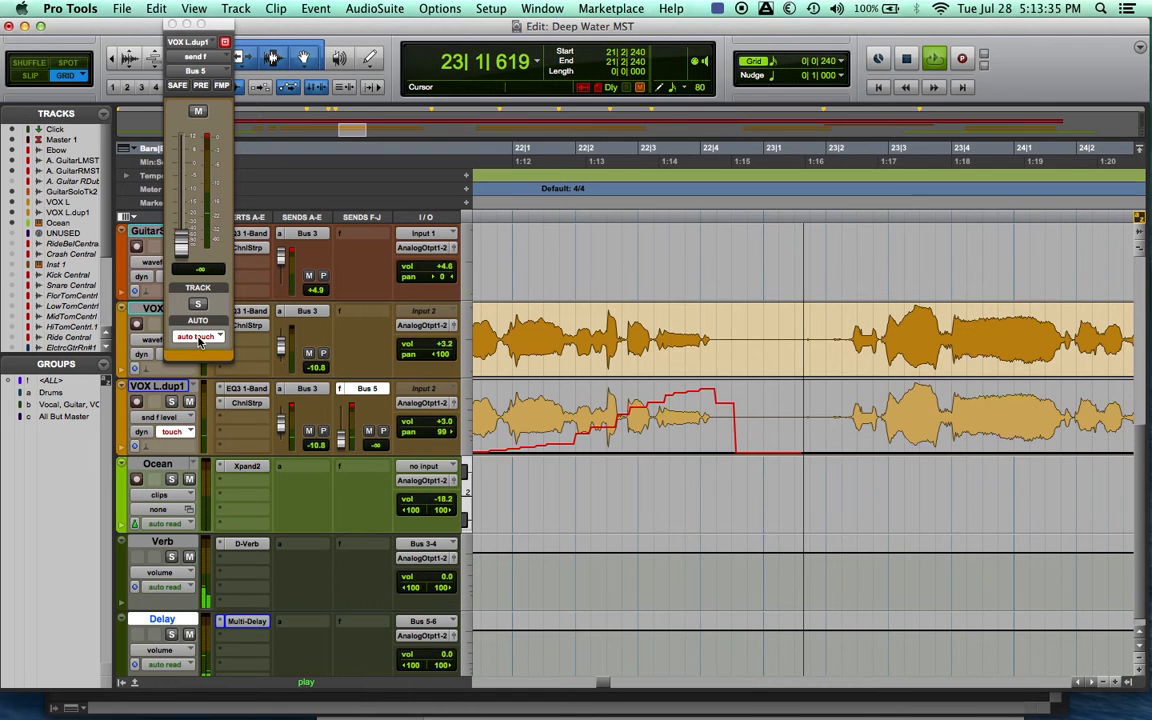
key(space)
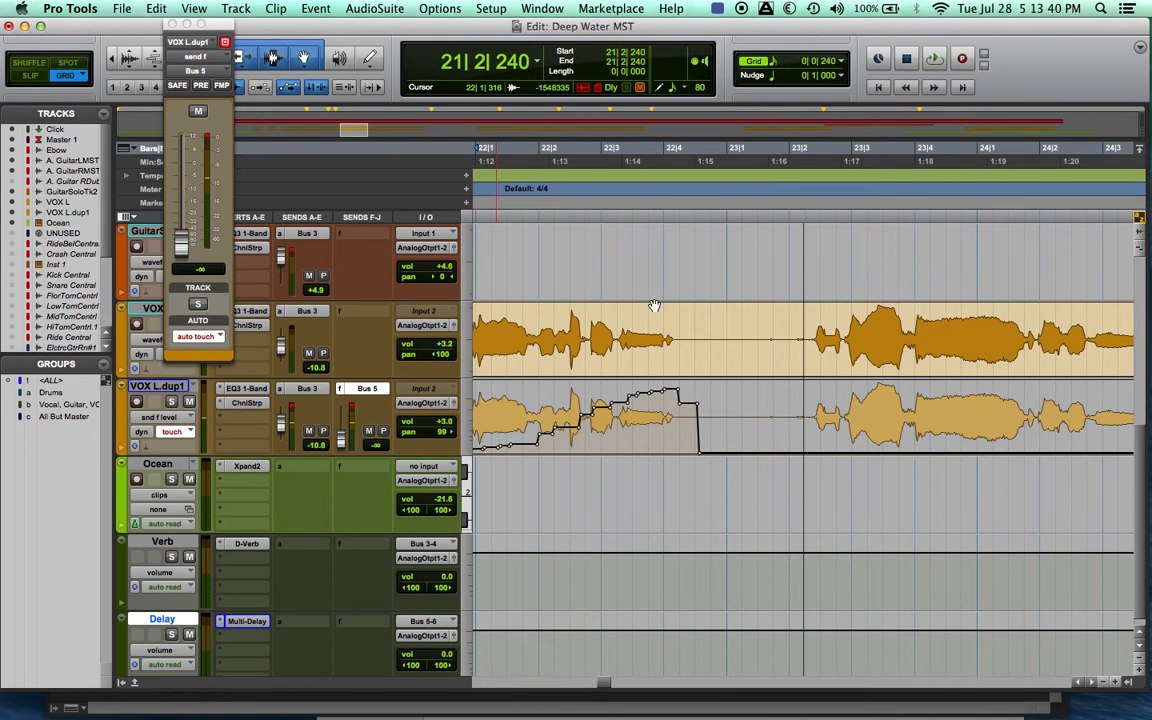
Start playback from 22|3|000 and record a second Bus 5 send swell on VOX L.dup1 over the phrase in bars 23 to 24.
click(598, 173)
key(space)
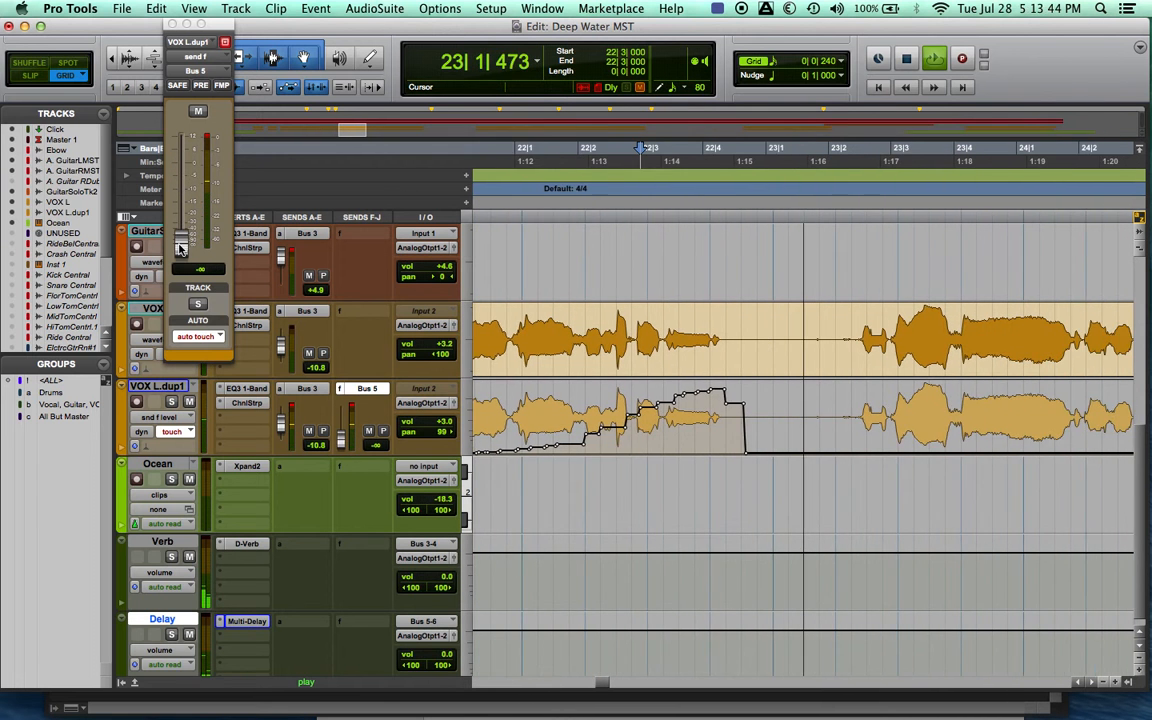
mouse_move(181, 238)
mouse_down()
mouse_move(185, 165)
mouse_move(197, 335)
mouse_up()
key(space)
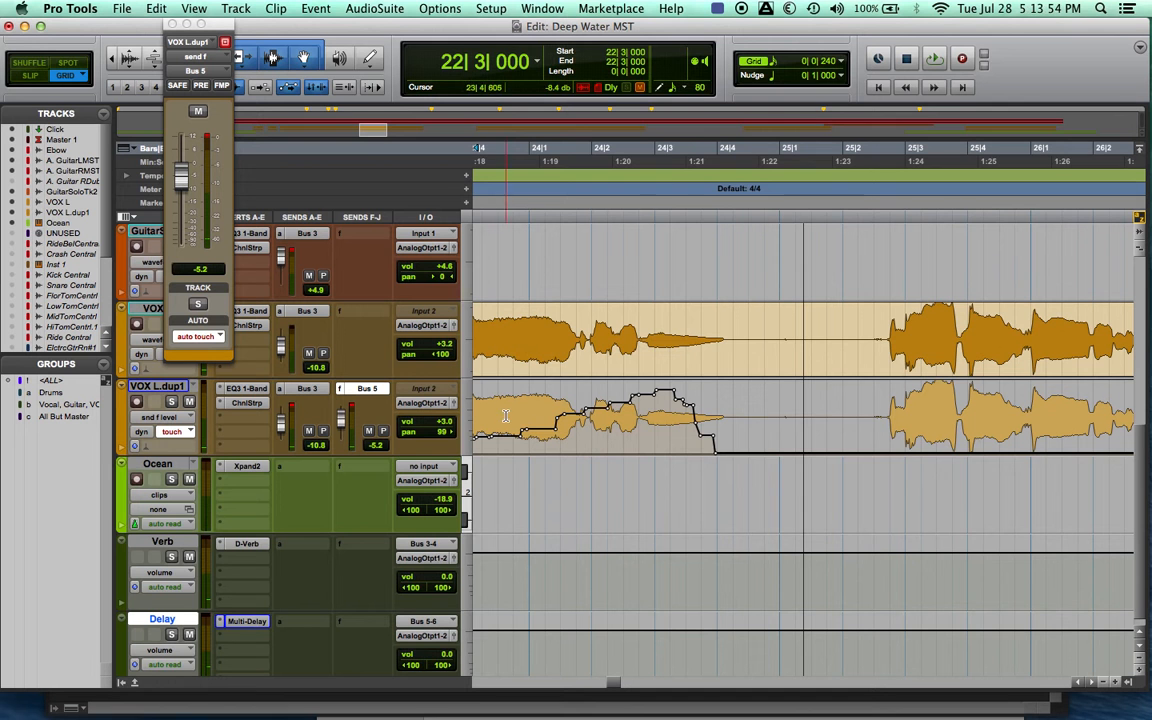
drag(671, 393, 664, 386)
Return the VOX L.dup1 automation mode to read and close its send F fader window.
scroll(593, 393, left, 10)
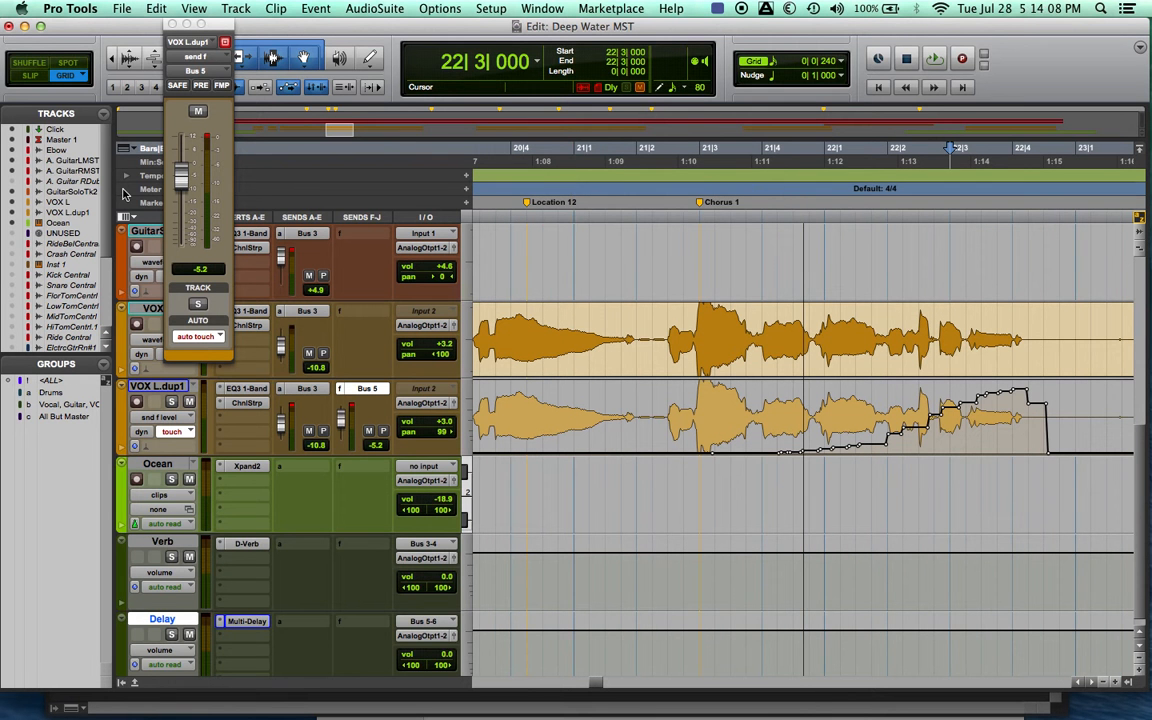
click(171, 434)
click(176, 420)
click(171, 22)
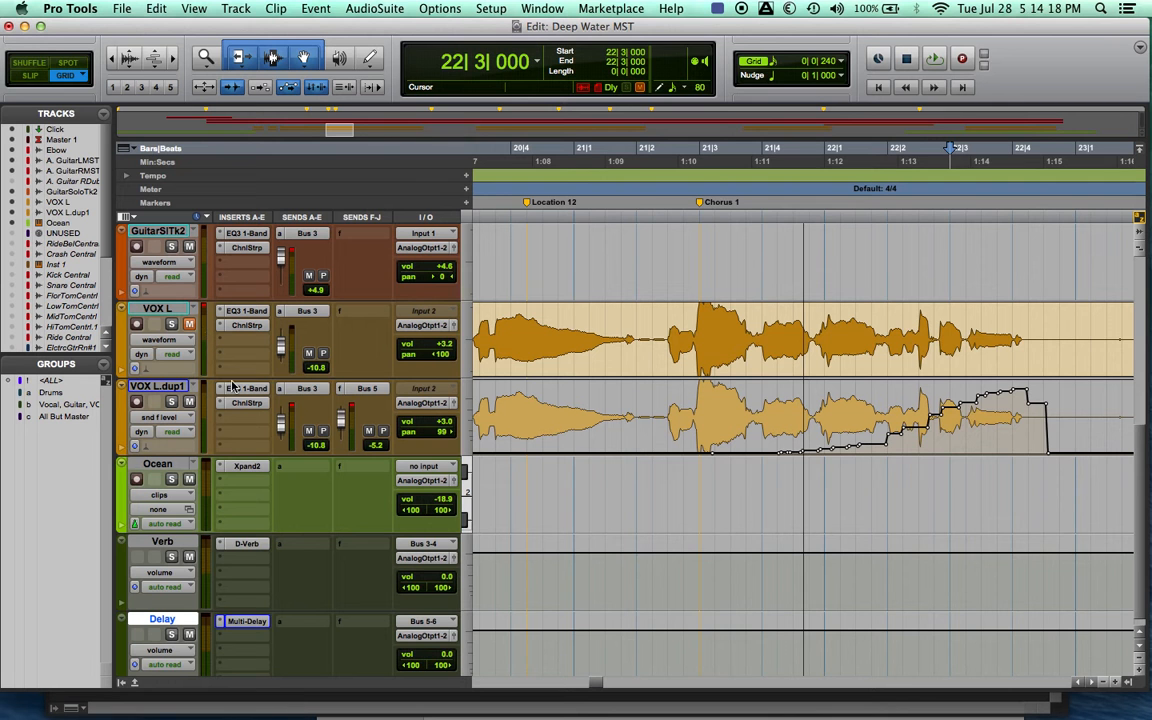
Copy the Bus 5 send with its automation from VOX L.dup1 to VOX L, and display VOX L's send F level.
drag(365, 390, 367, 312)
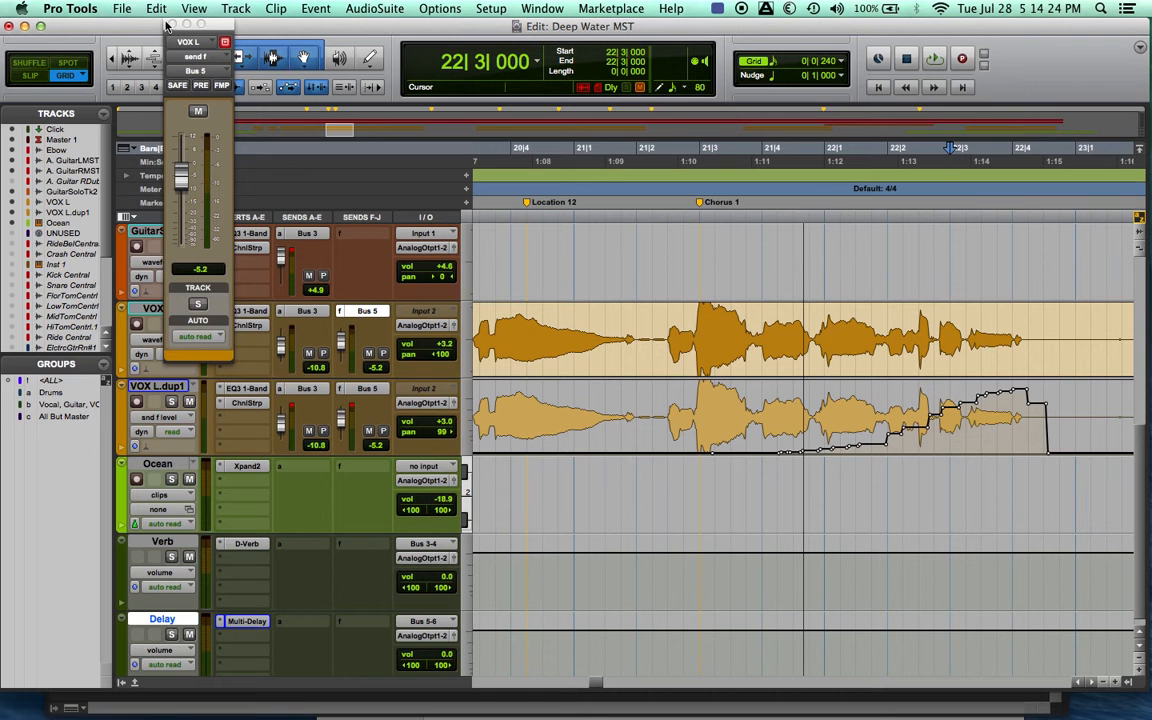
click(172, 23)
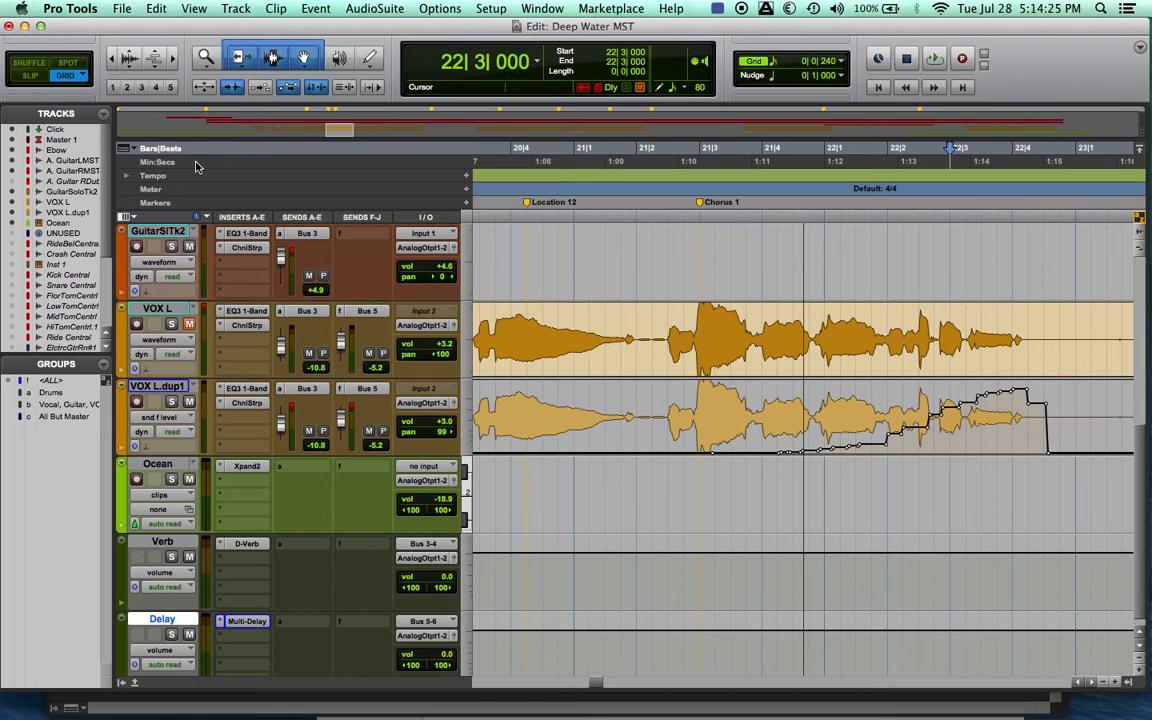
click(159, 340)
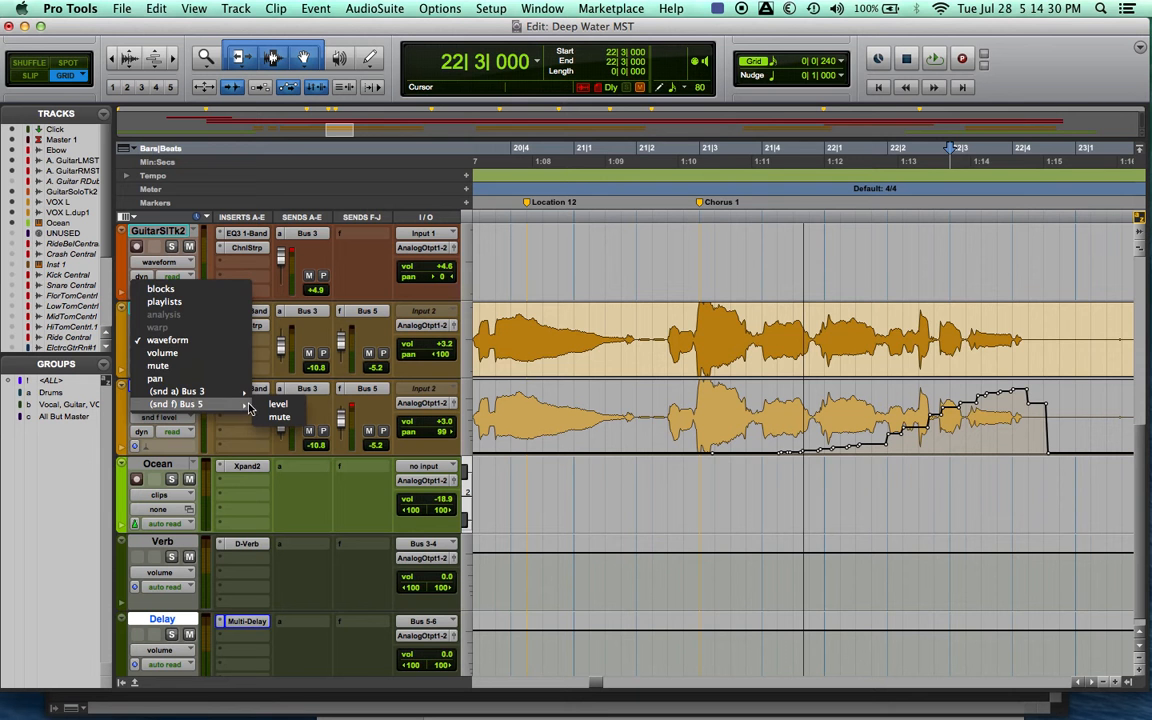
click(268, 404)
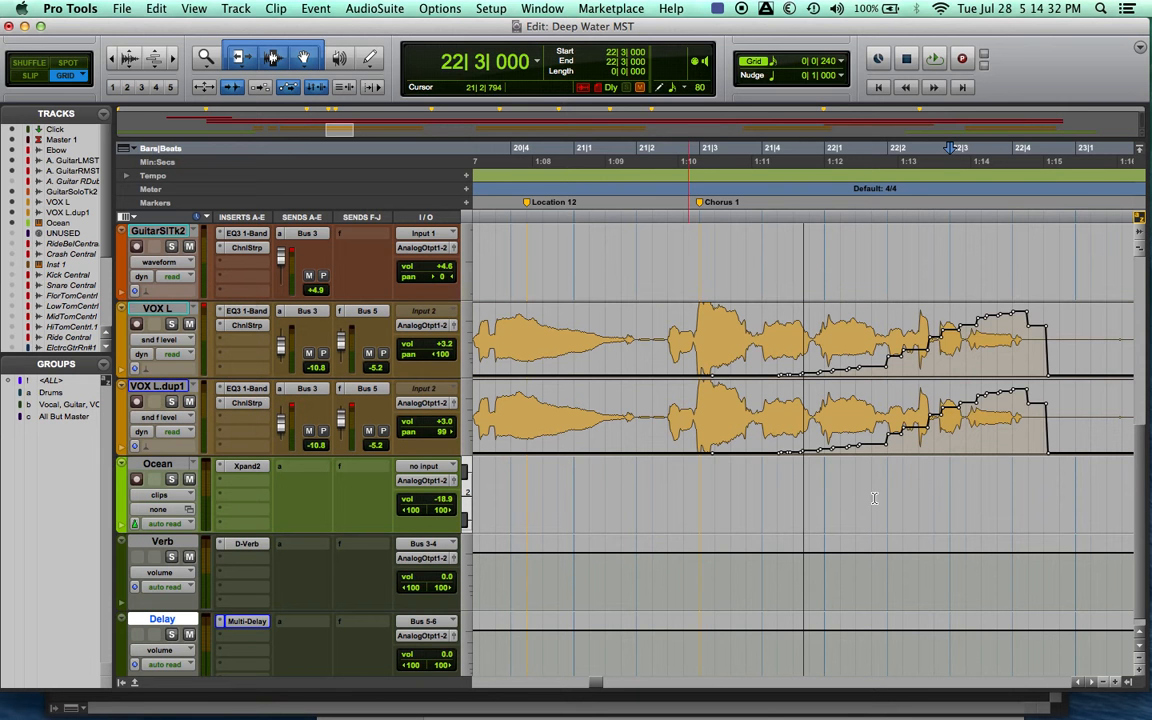
scroll(934, 496, right, 3)
scroll(934, 496, right, 5)
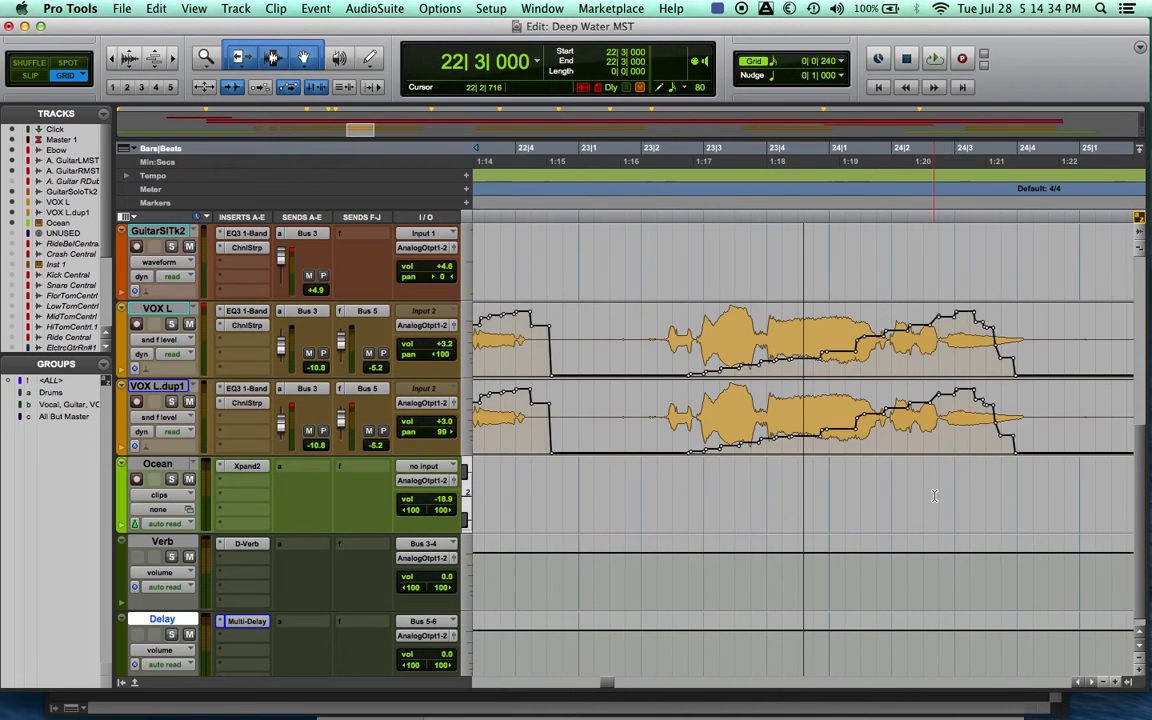
scroll(934, 496, left, 10)
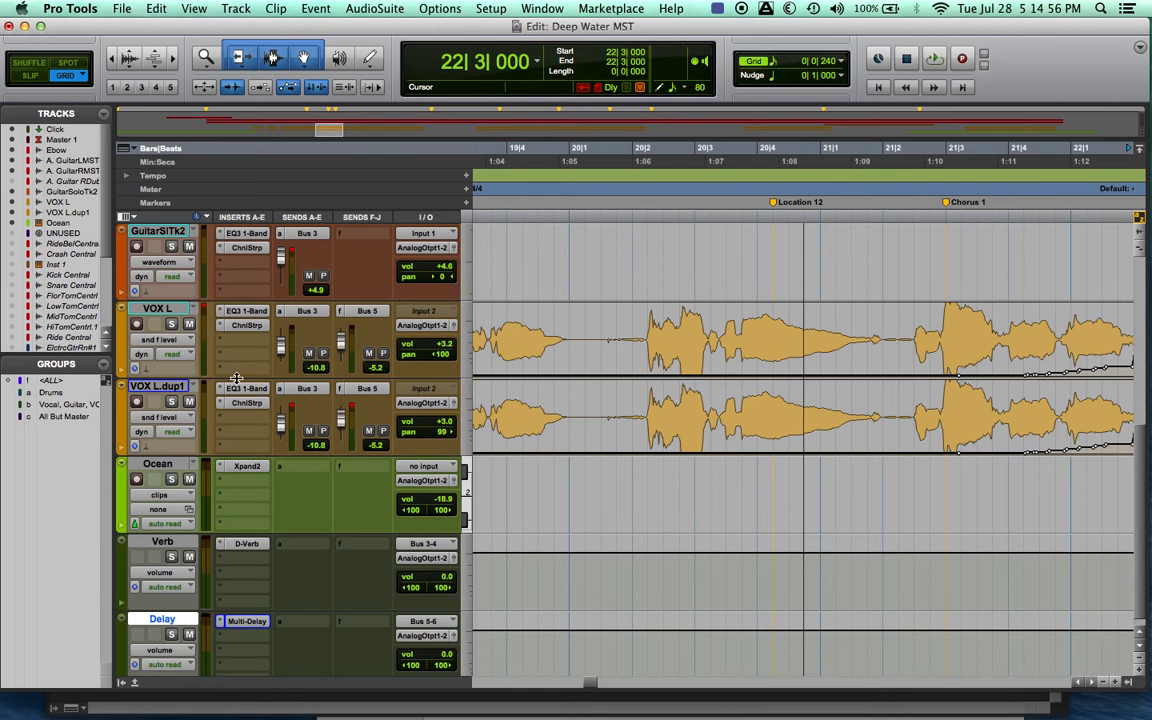
Audition the automated delay sends, restarting playback from 20|4|480 just before Chorus 1.
key(space)
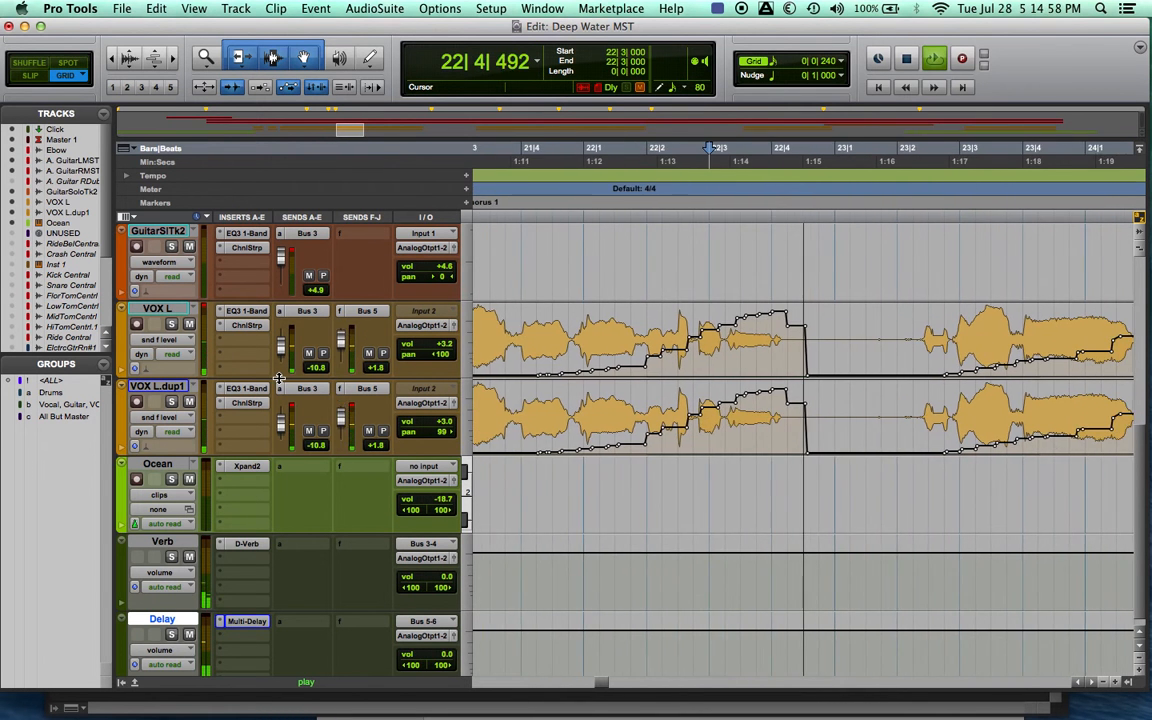
key(space)
scroll(580, 476, left, 5)
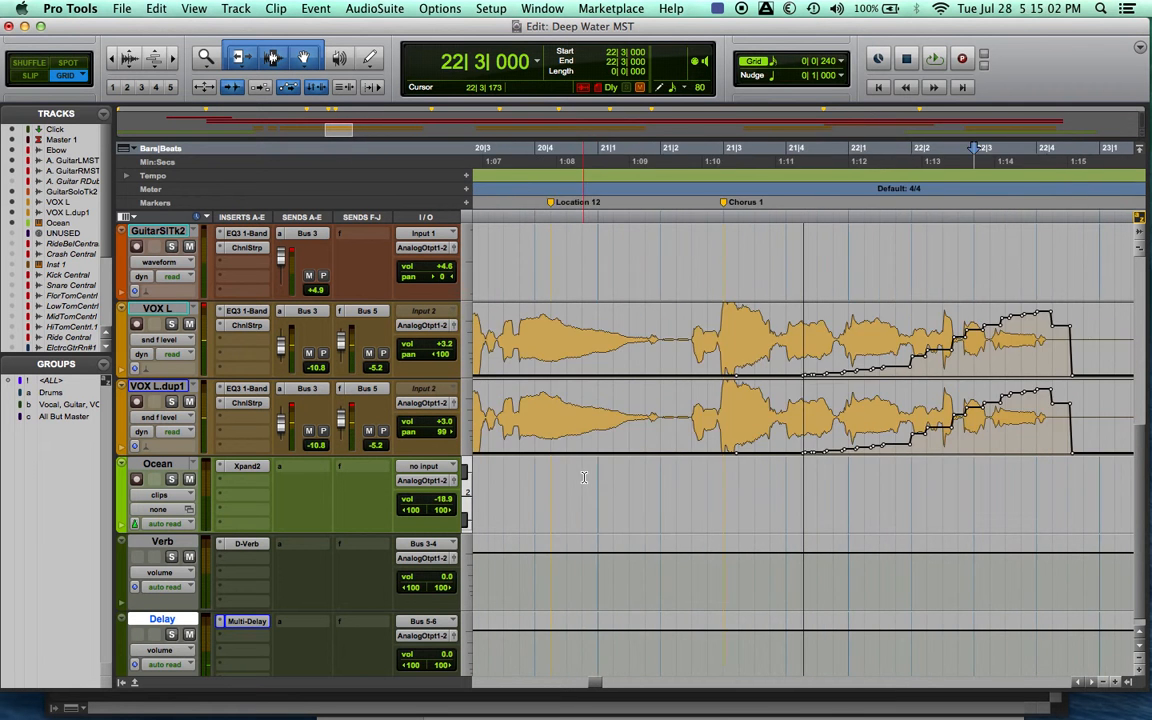
scroll(584, 477, left, 3)
click(887, 152)
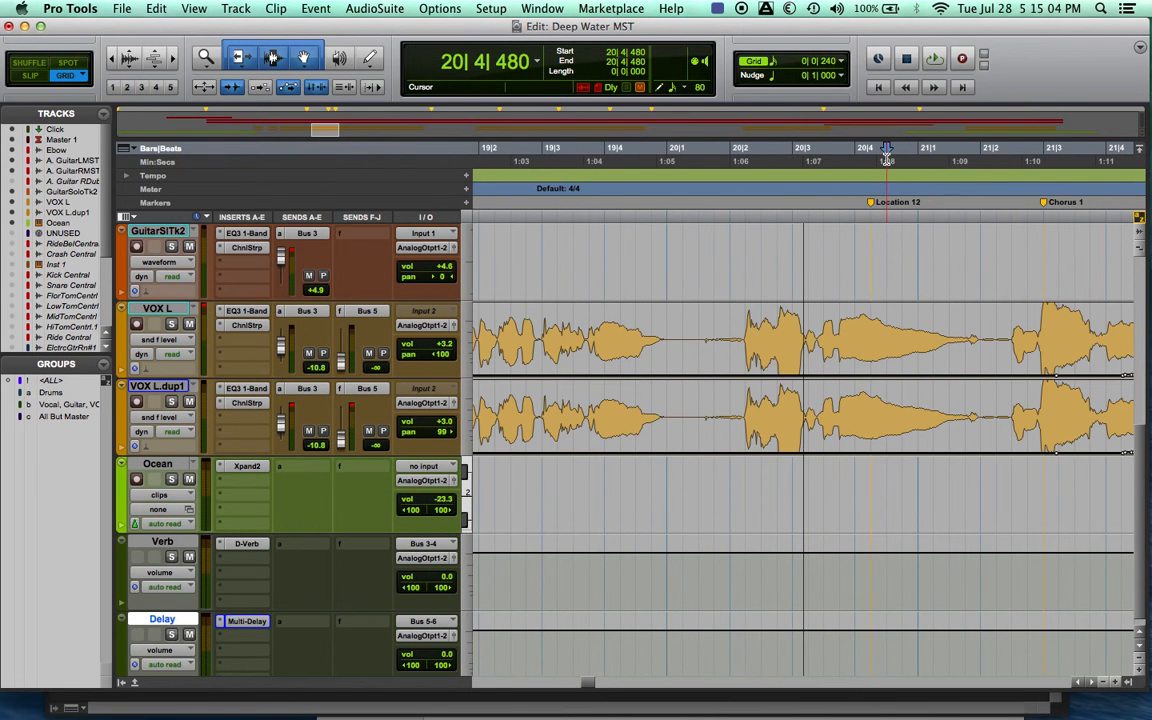
key(space)
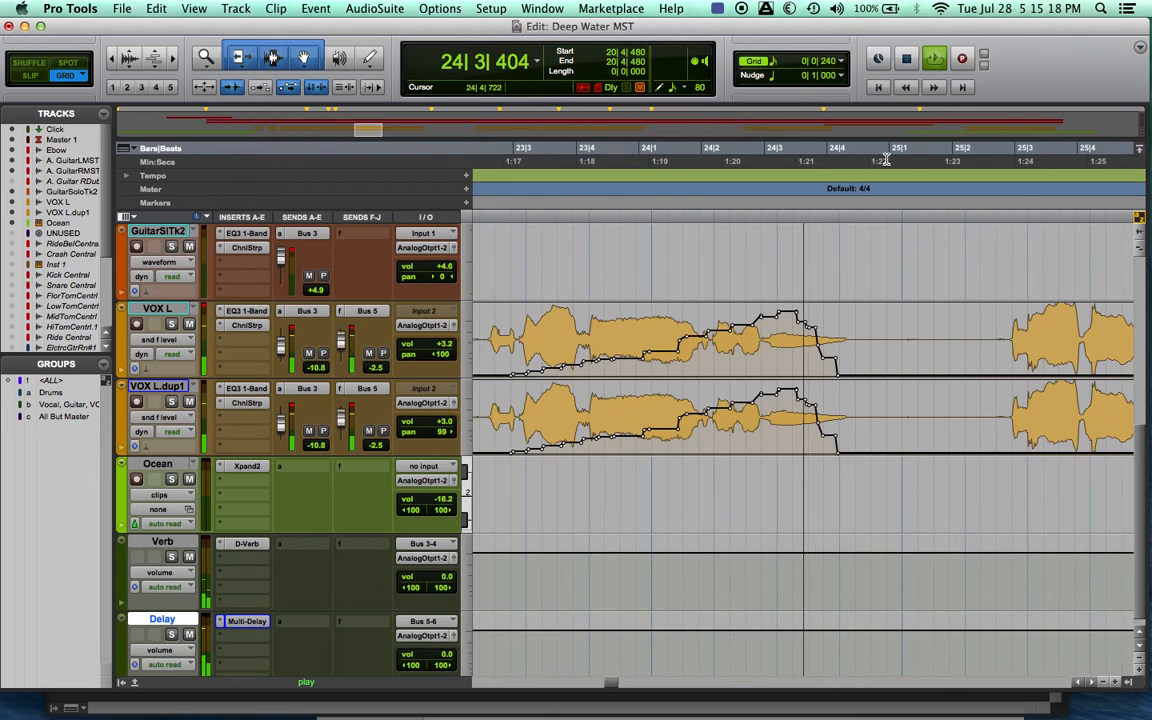
key(space)
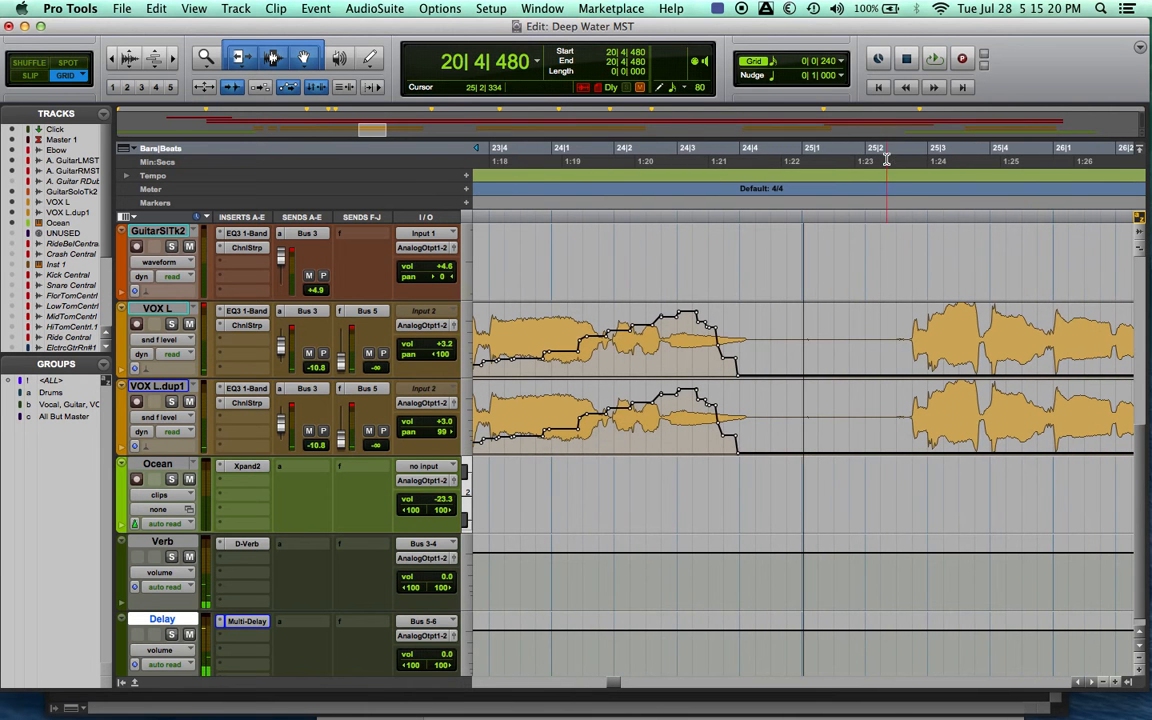
Place the edit cursor at 24|2|240, within the second automated phrase.
scroll(822, 402, left, 10)
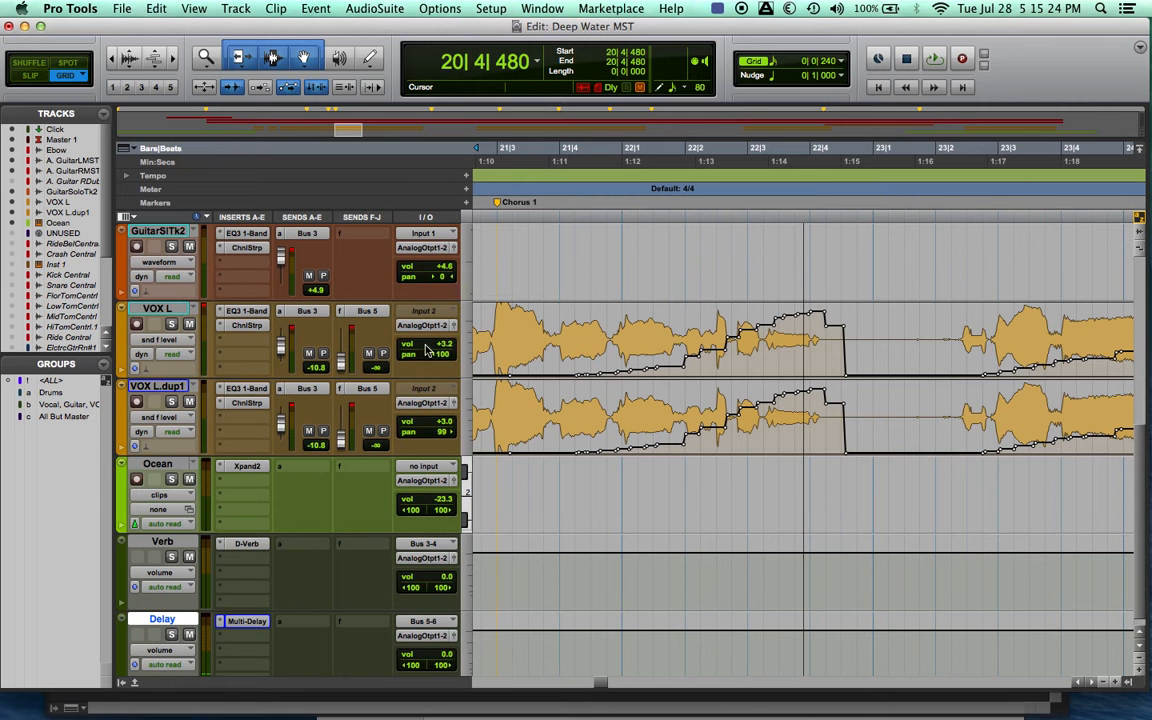
click(180, 340)
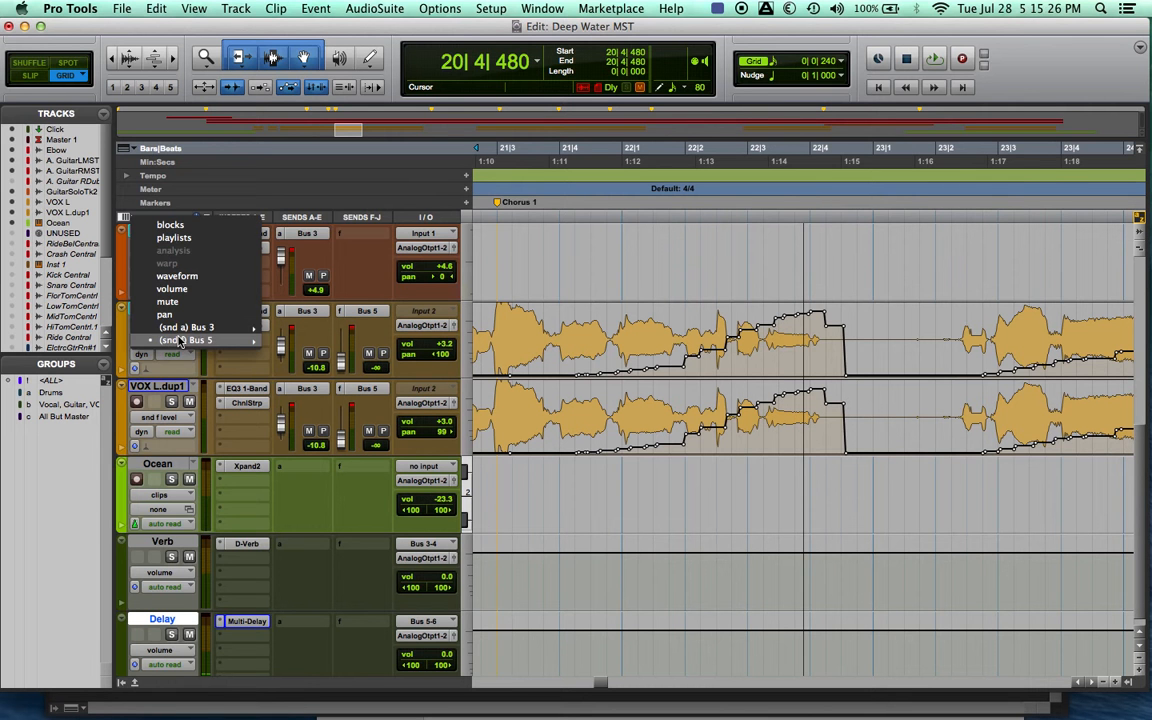
click(612, 276)
scroll(612, 276, right, 15)
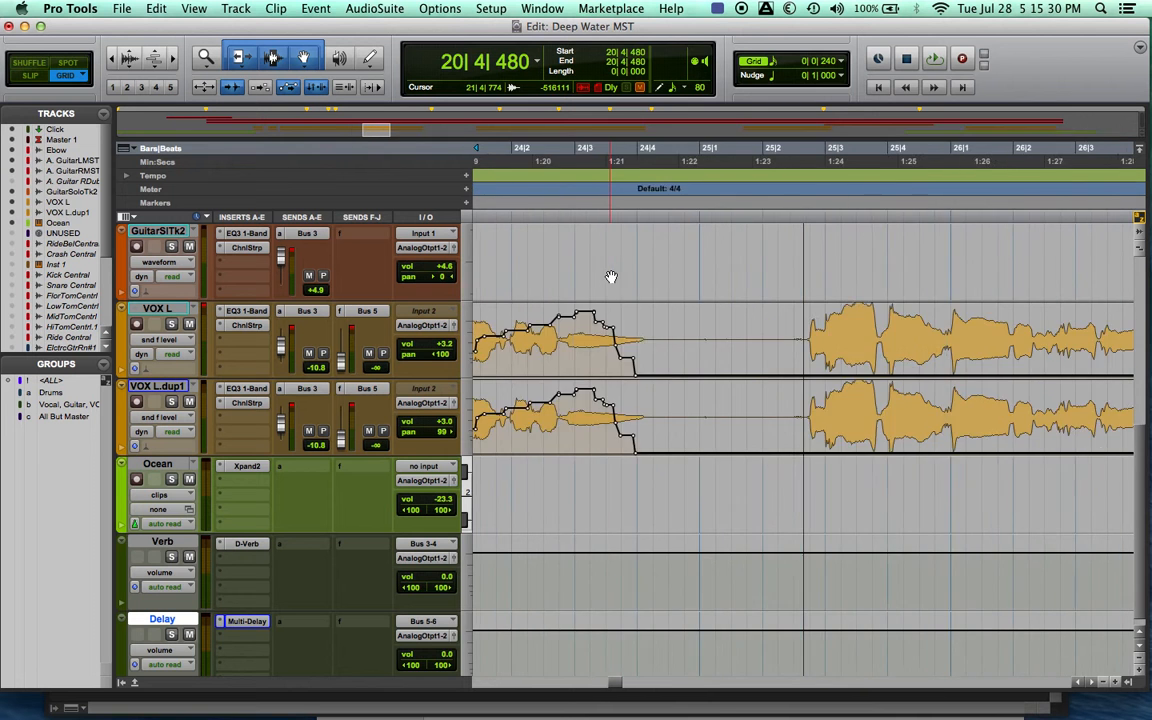
click(586, 174)
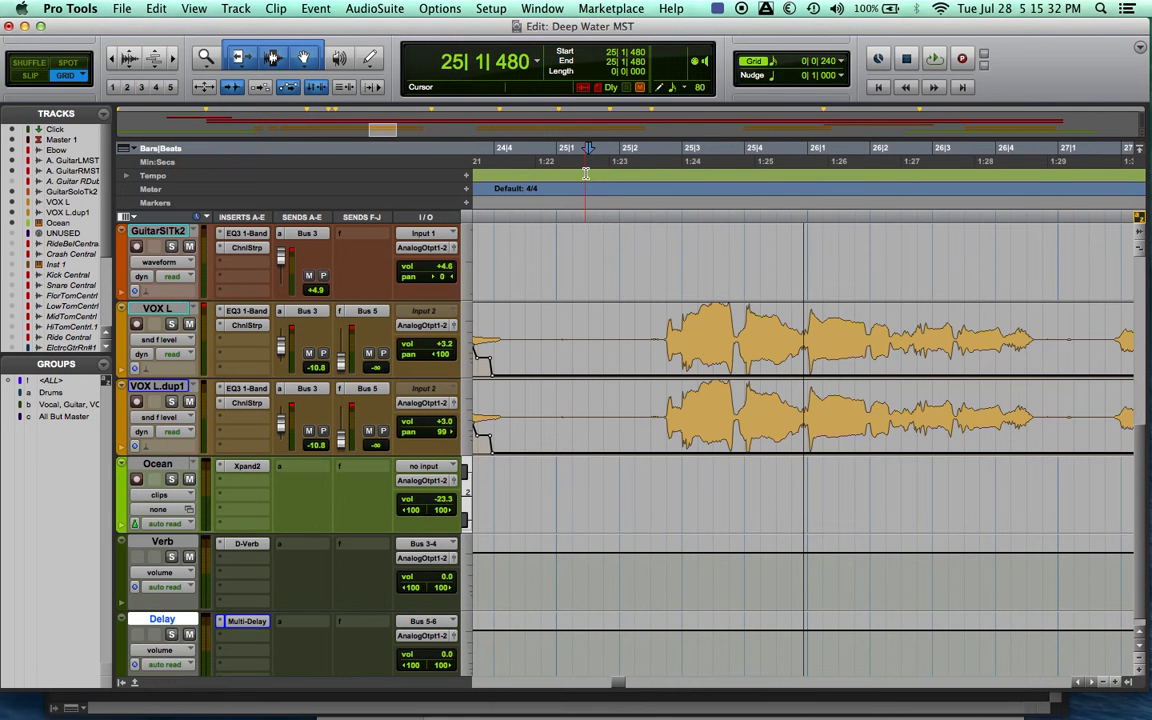
scroll(734, 160, left, 7)
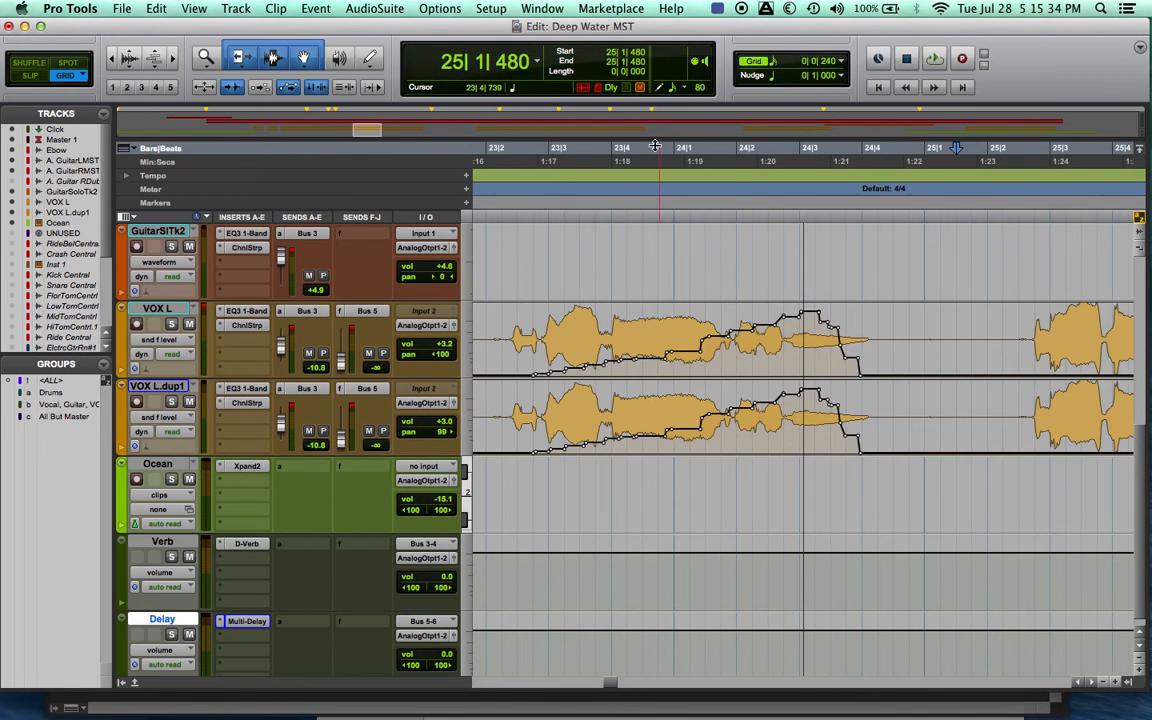
click(752, 160)
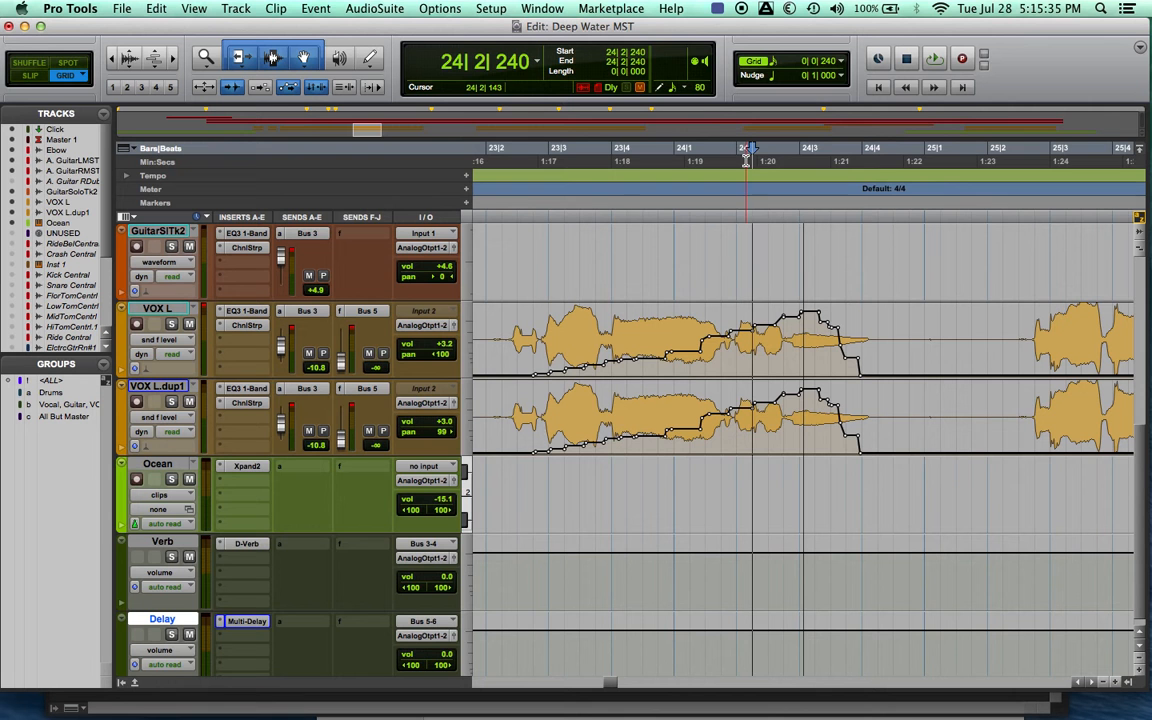
Mute VOX L, open the Bus 5 send fader of VOX L.dup1, and set that track's automation mode to touch.
click(189, 324)
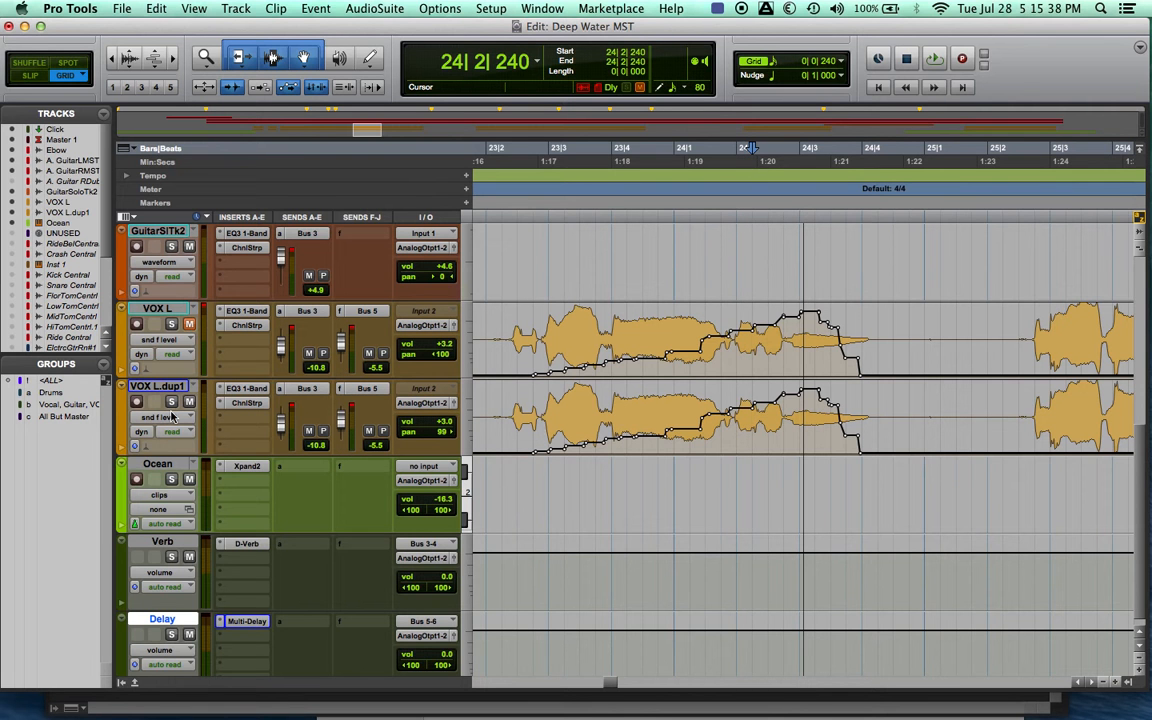
click(367, 389)
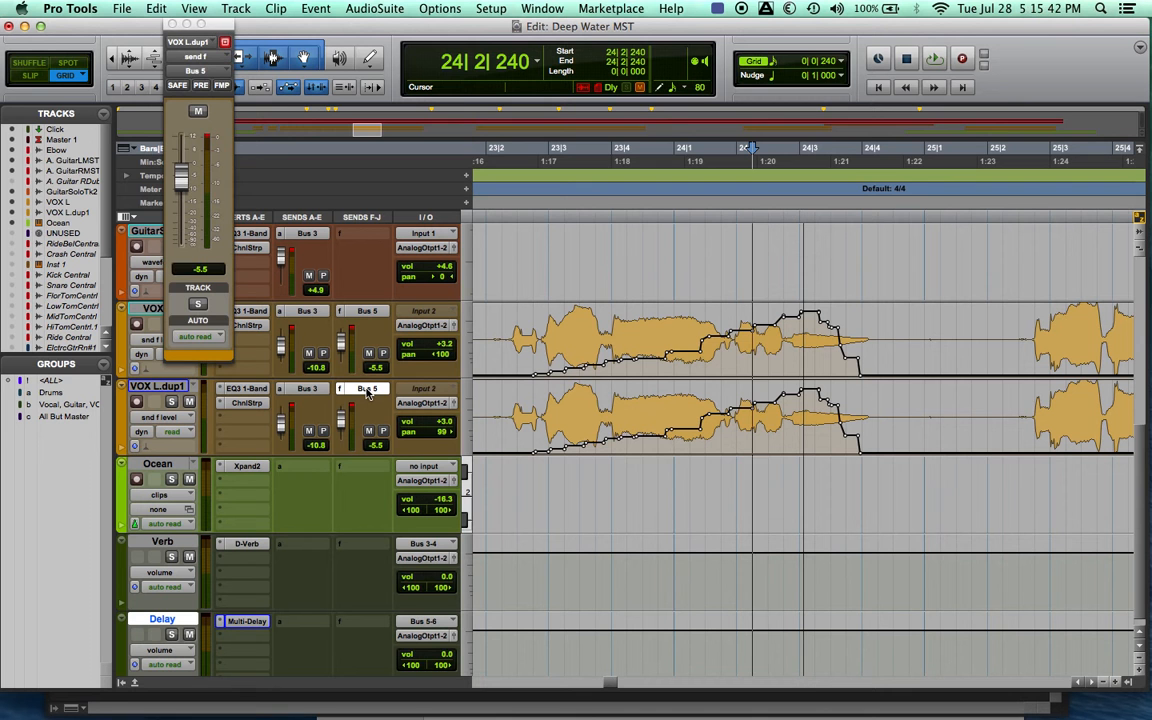
click(197, 336)
click(201, 349)
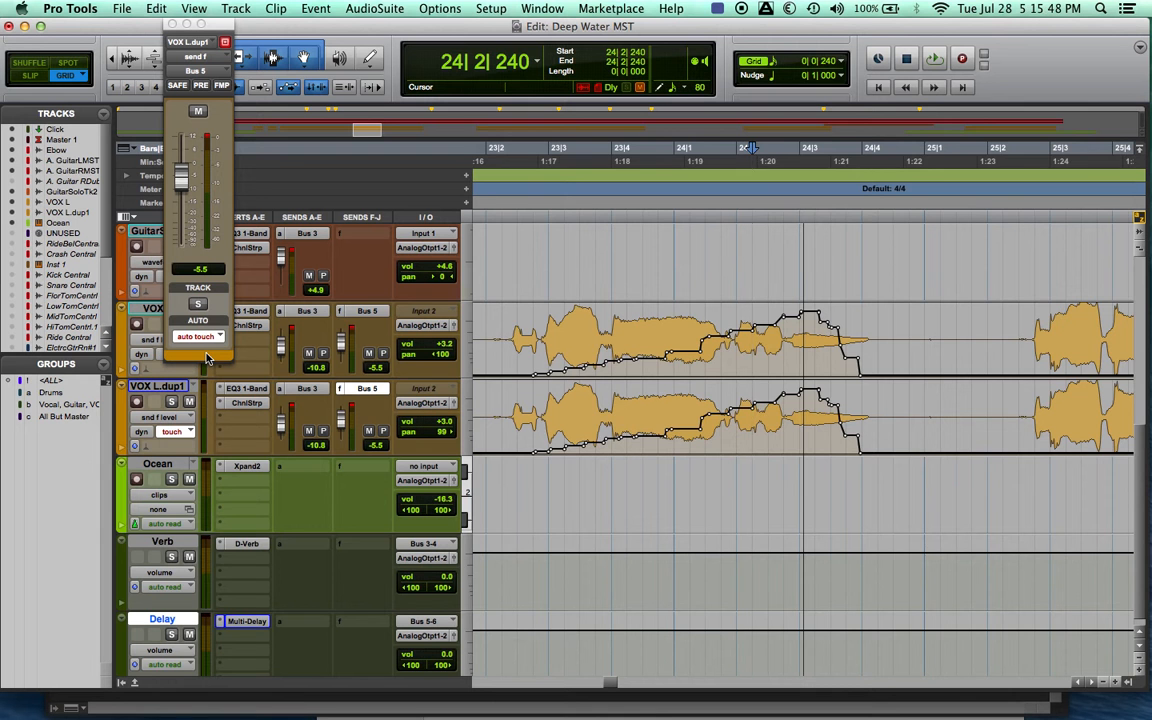
Record Bus 5 send swells on VOX L.dup1 over the remaining Chorus 1 phrases, dropping back to -∞ after each one.
key(space)
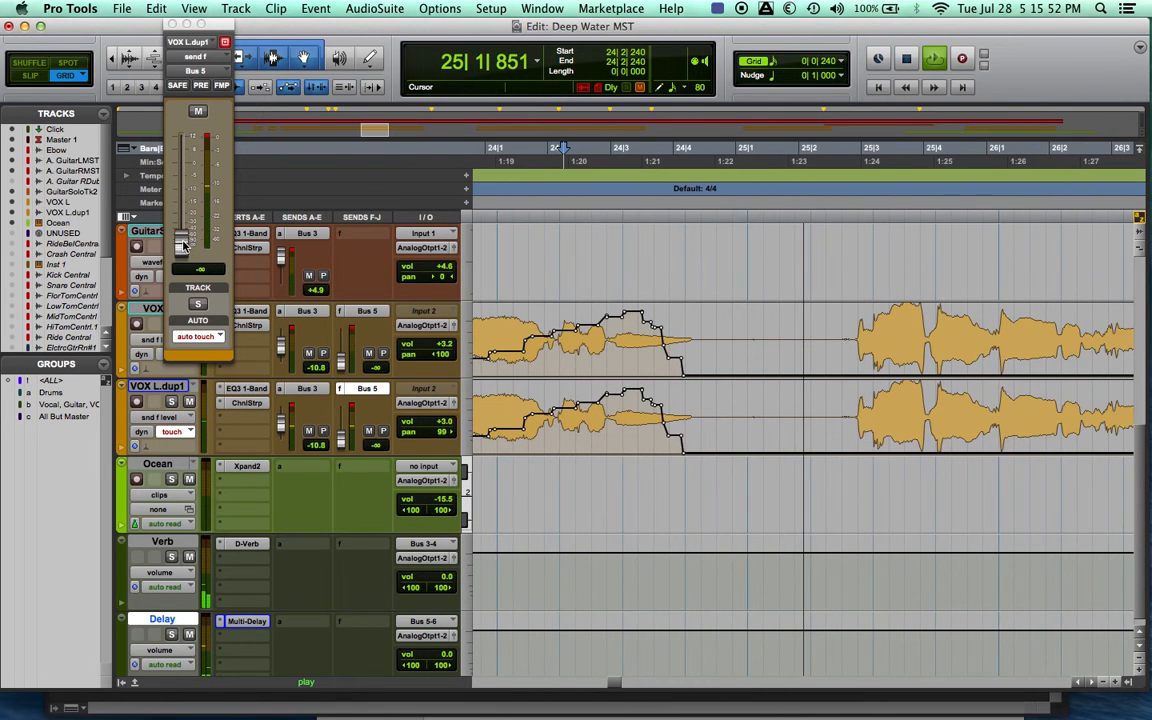
drag(183, 245, 188, 167)
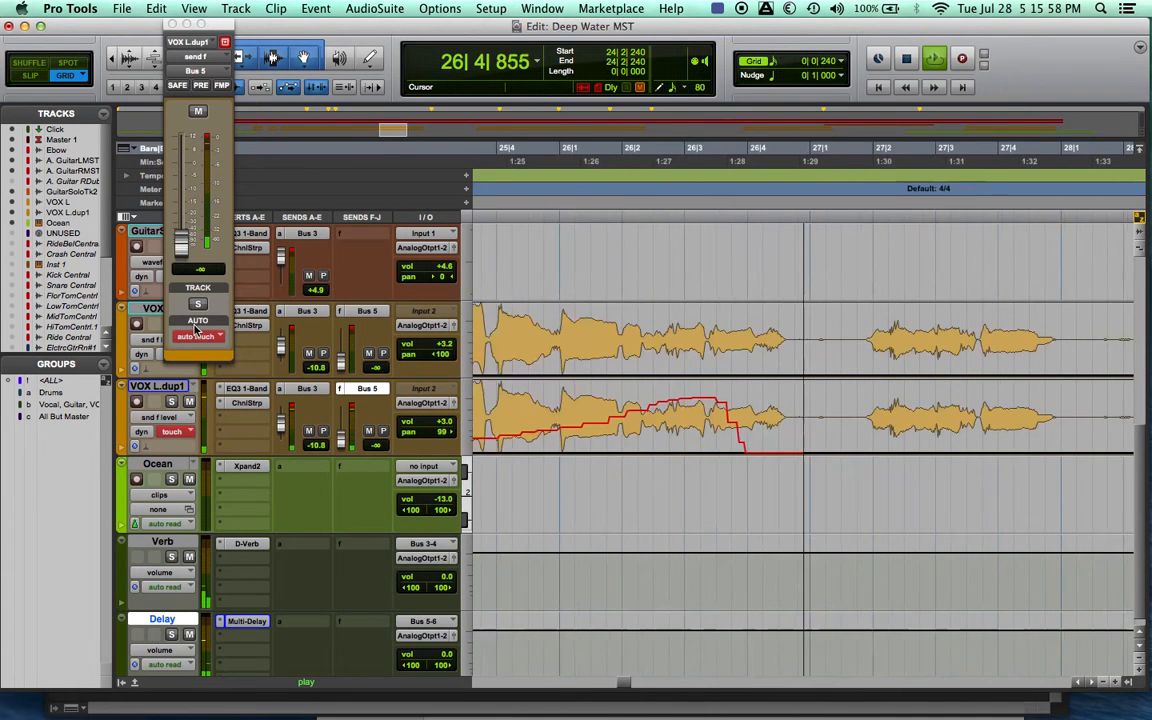
mouse_move(182, 238)
mouse_down()
mouse_move(186, 160)
mouse_move(183, 263)
mouse_move(178, 146)
mouse_move(182, 318)
mouse_up()
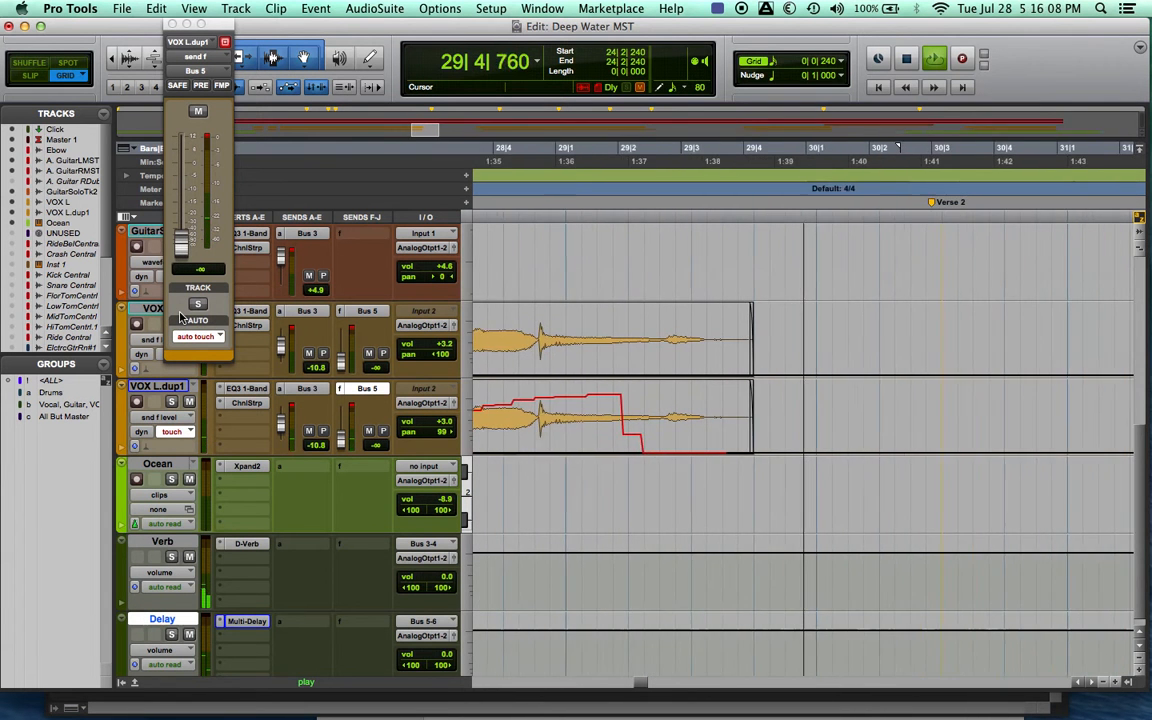
key(space)
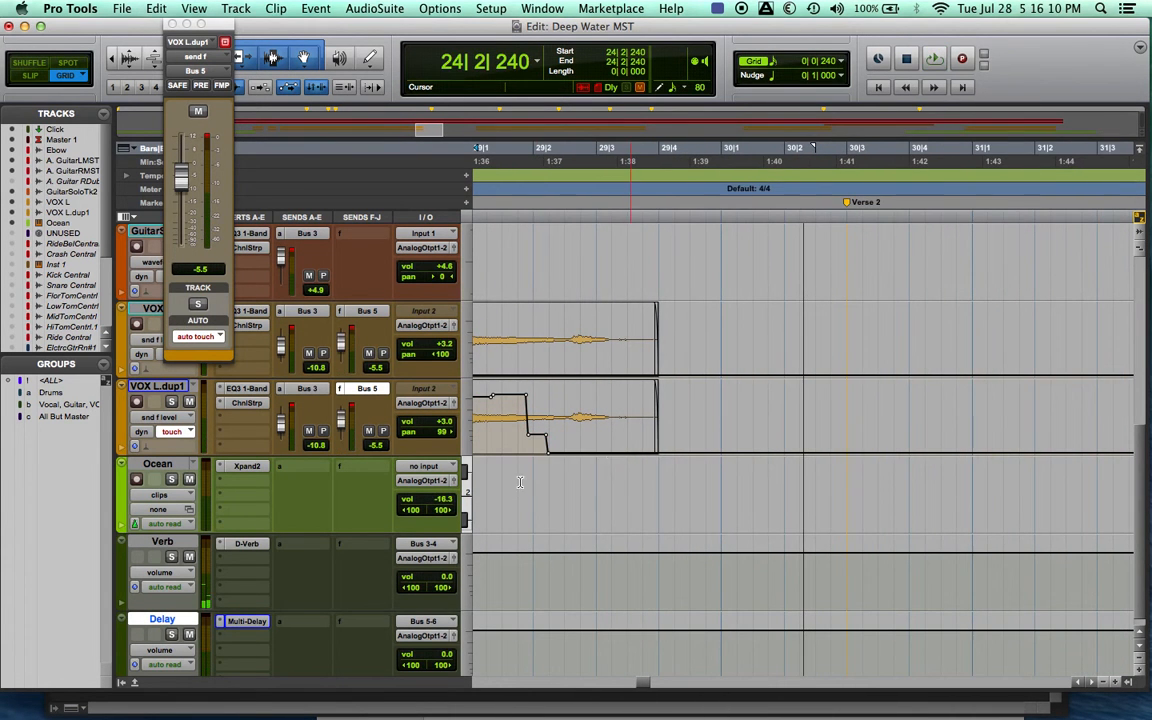
Copy the Bus 5 send from VOX L.dup1 to VOX L again, overwriting VOX L's existing send automation.
scroll(500, 418, left, 5)
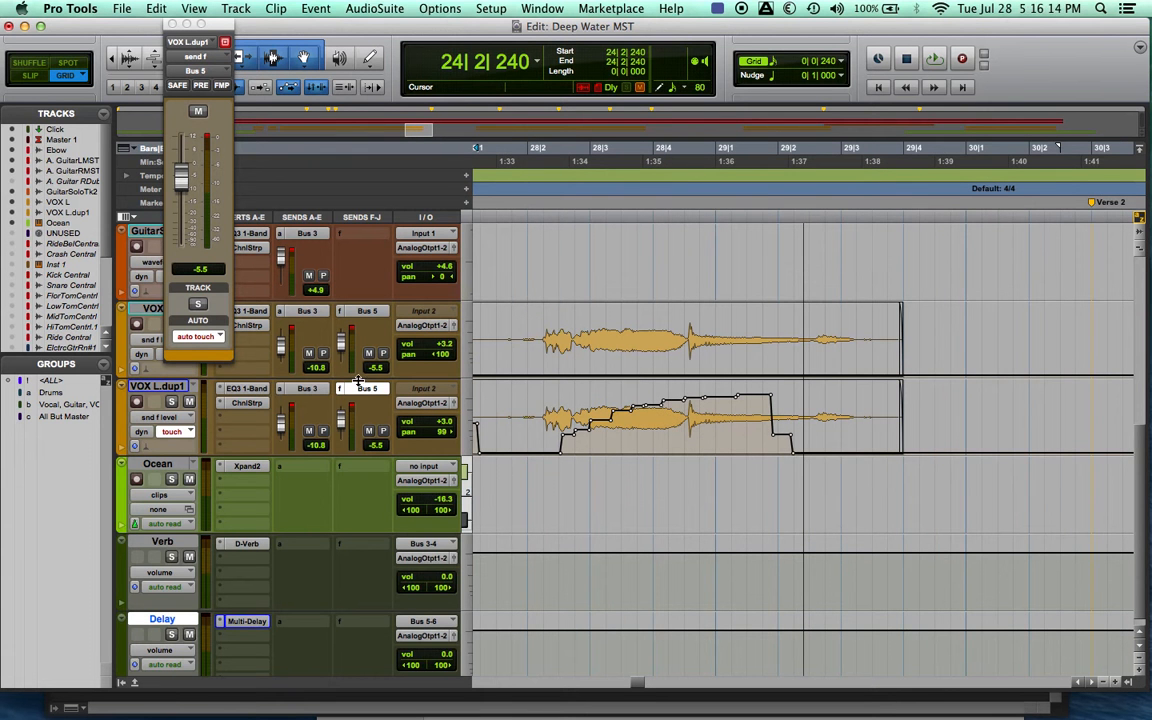
click(365, 316)
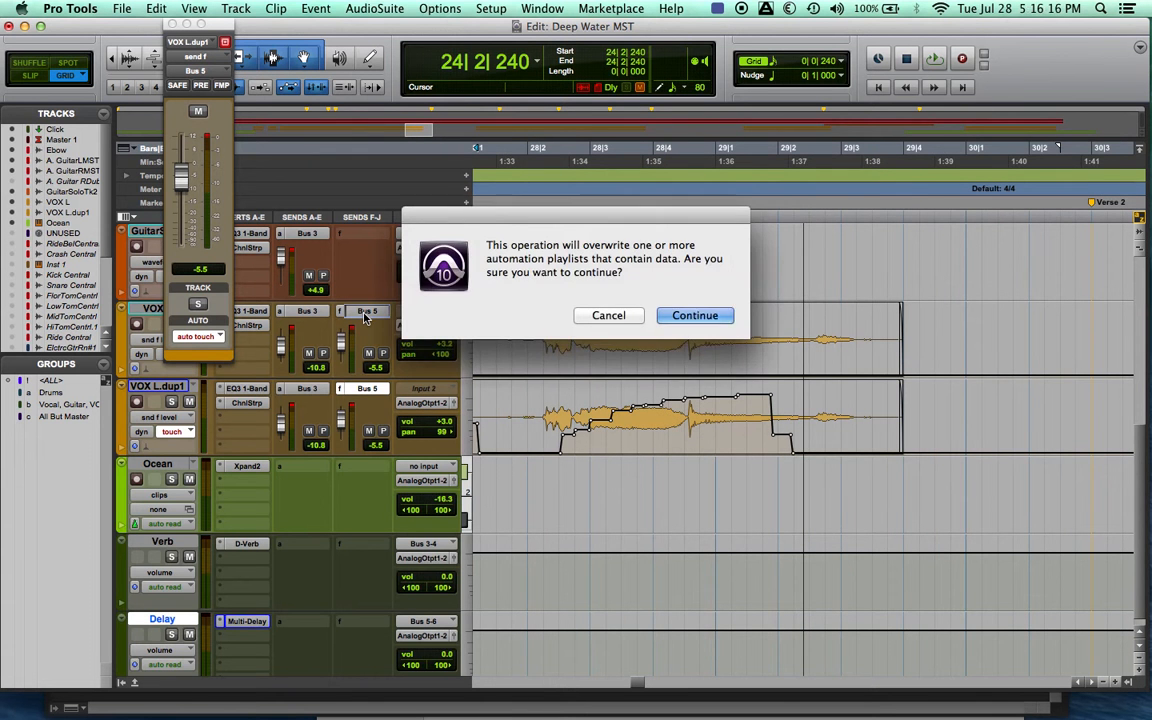
key(Return)
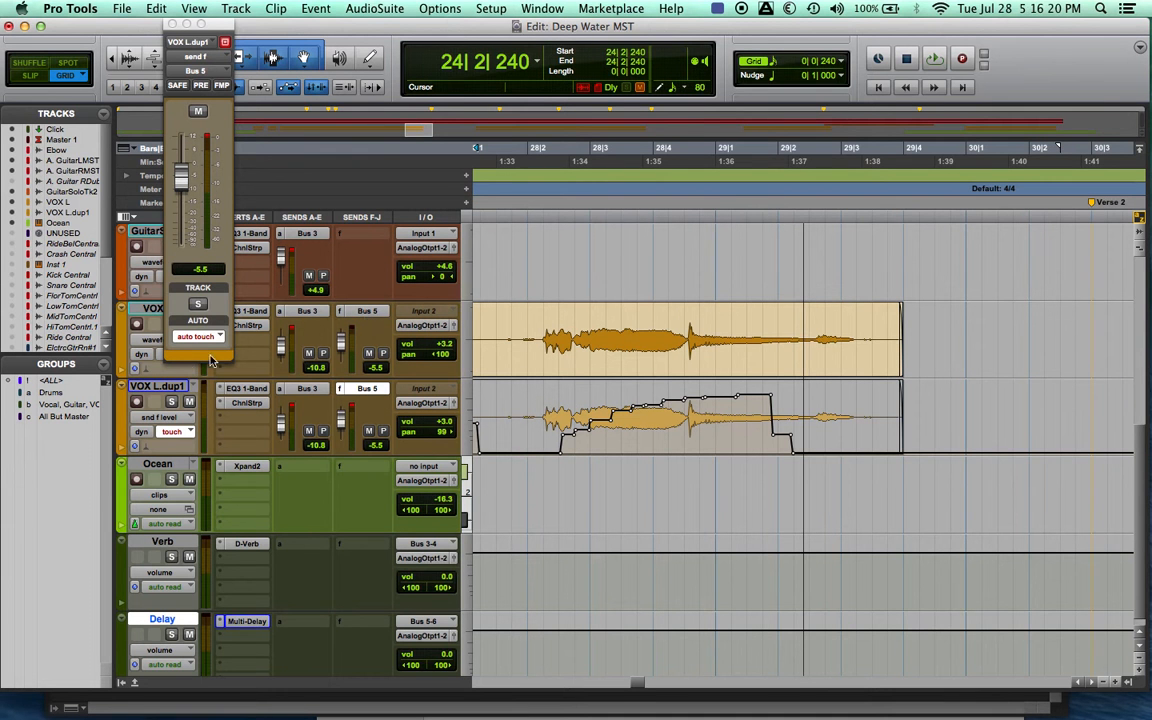
Display VOX L's Bus 5 send level to compare its automation with VOX L.dup1's, and return VOX L to waveform view.
click(152, 347)
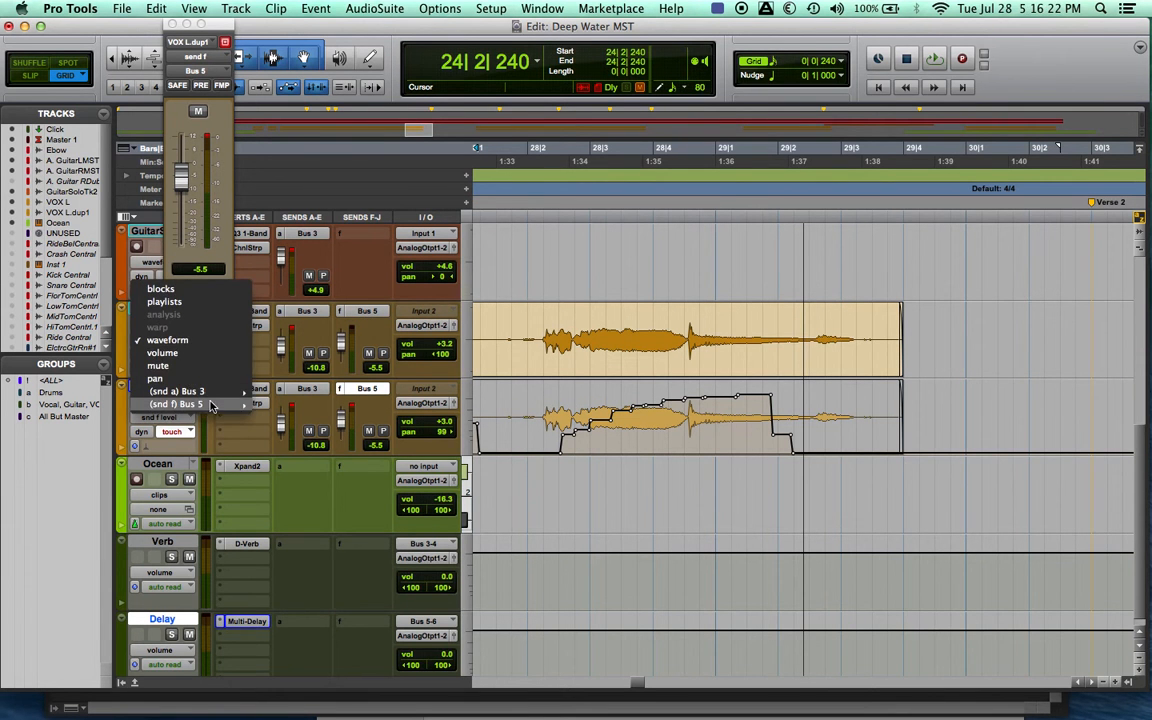
click(263, 404)
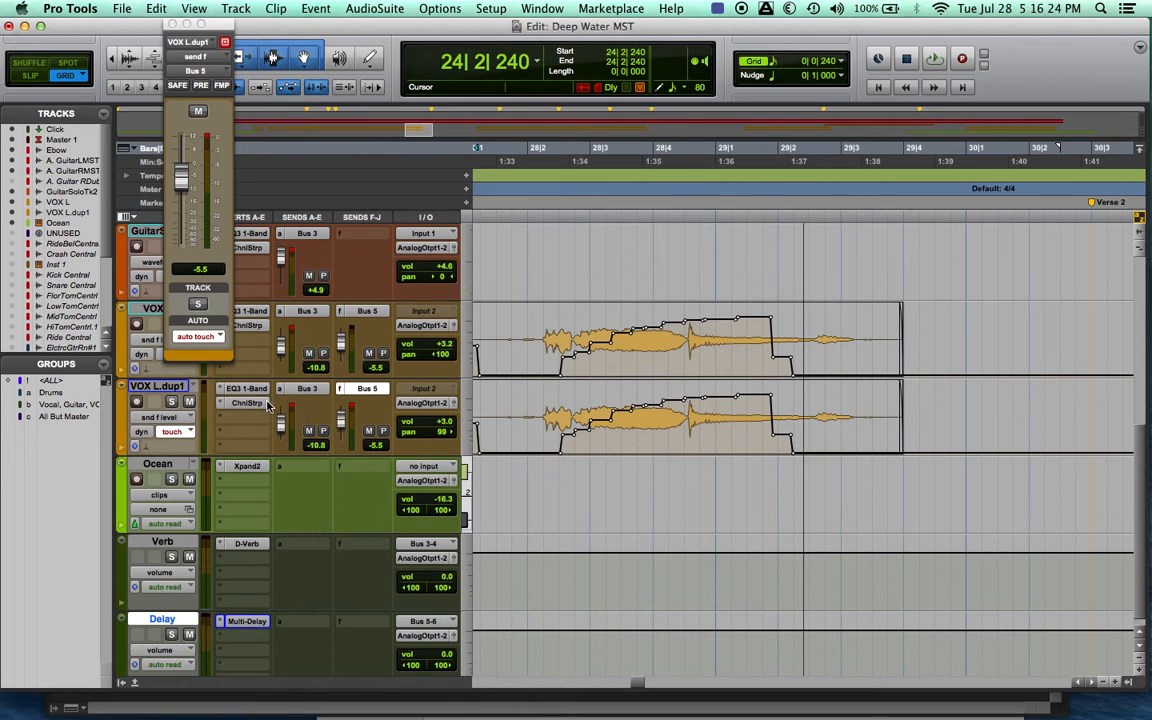
scroll(727, 376, left, 3)
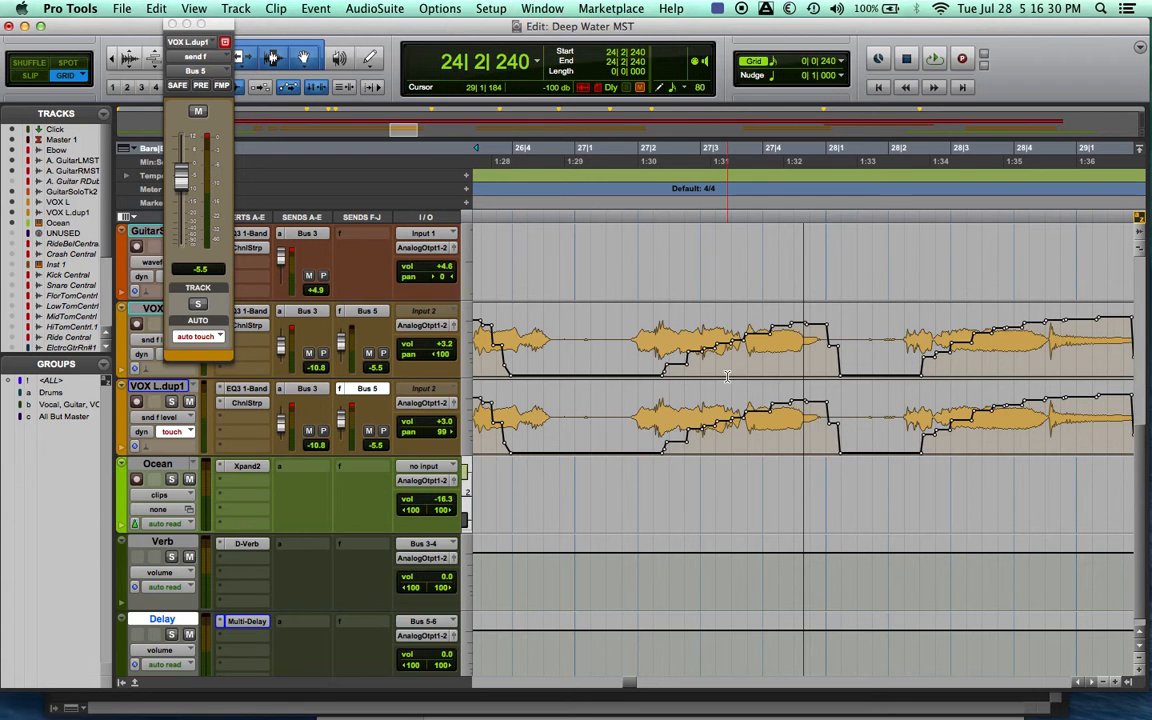
click(139, 345)
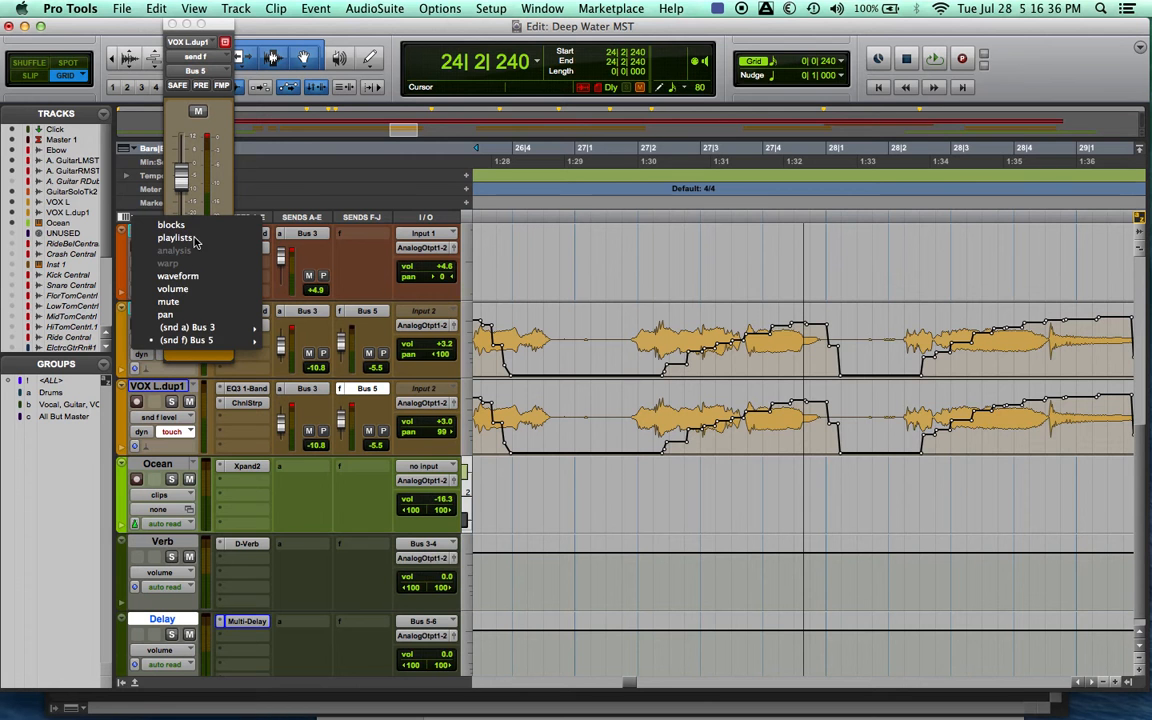
click(180, 276)
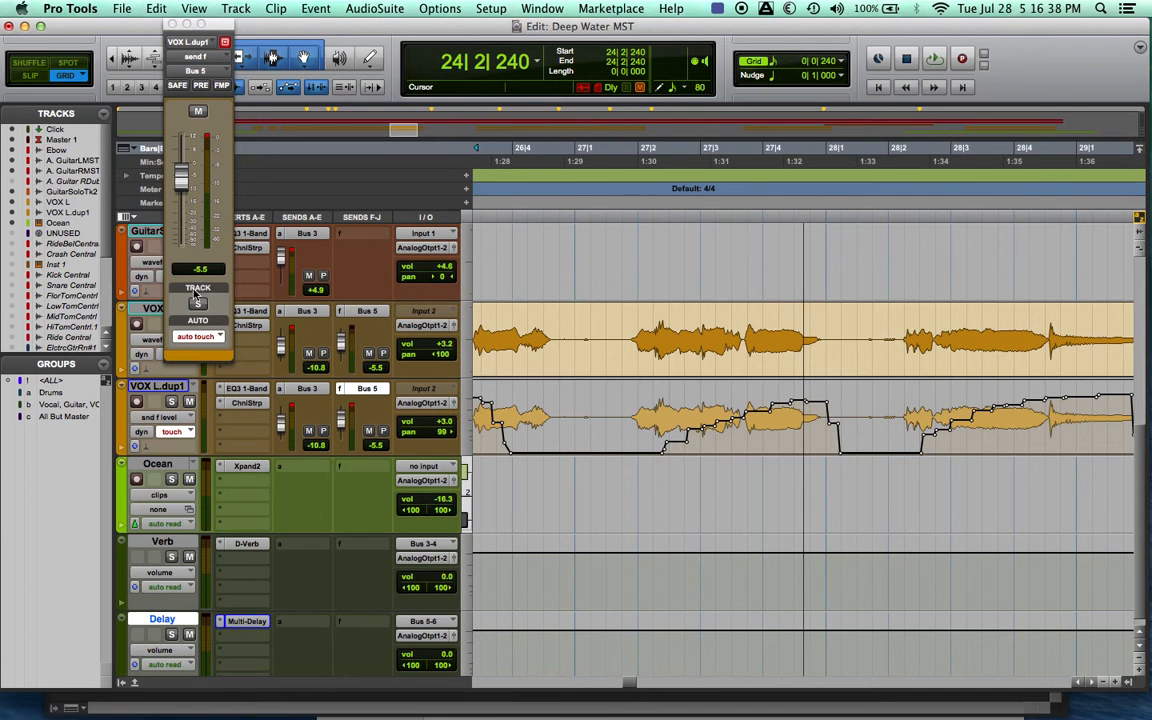
click(147, 342)
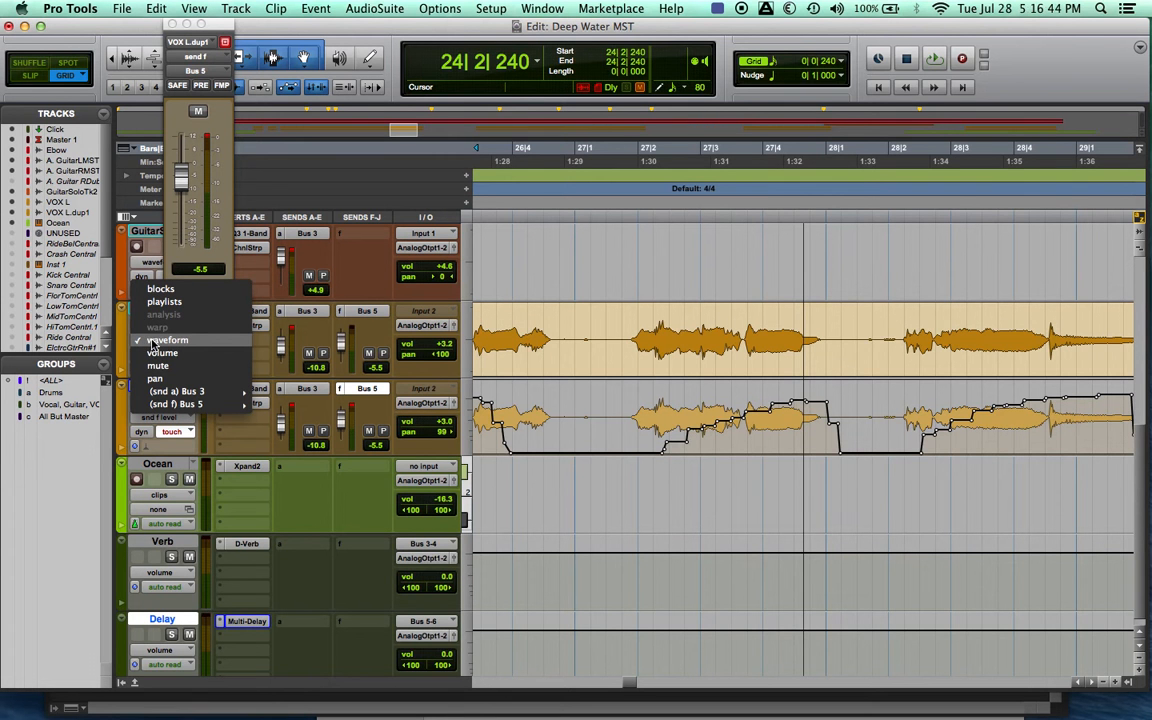
click(219, 341)
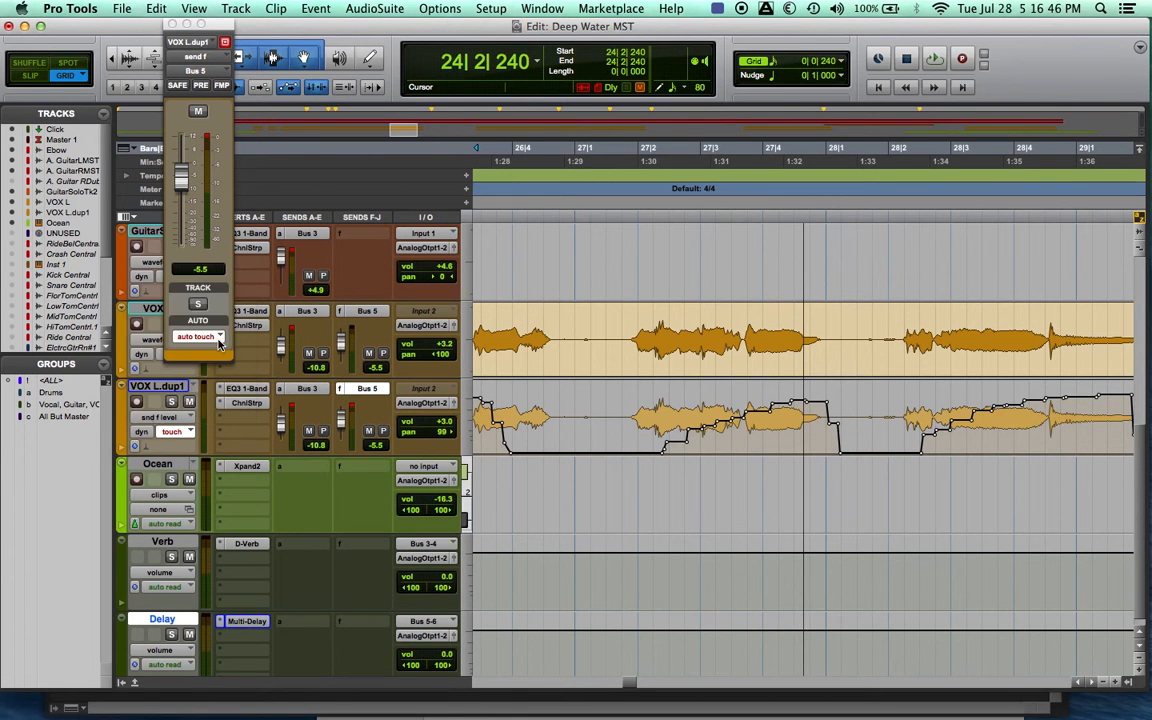
Set VOX L.dup1 to read automation and waveform view, closing its Bus 5 send fader.
click(168, 433)
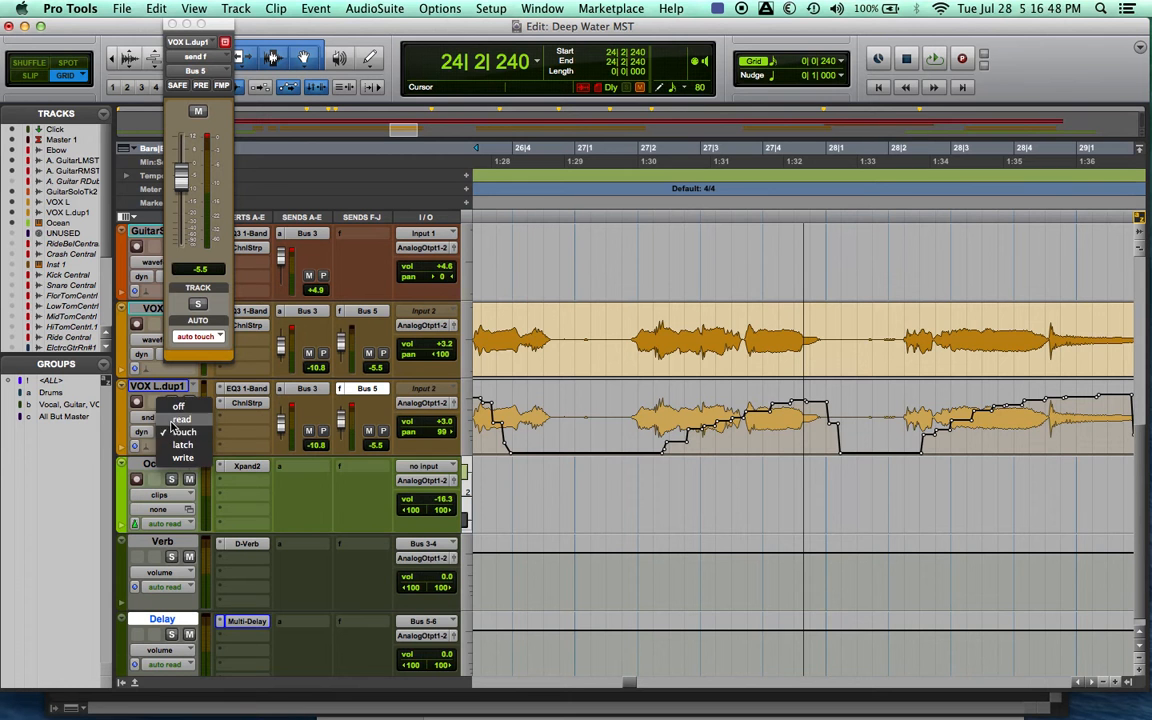
click(170, 420)
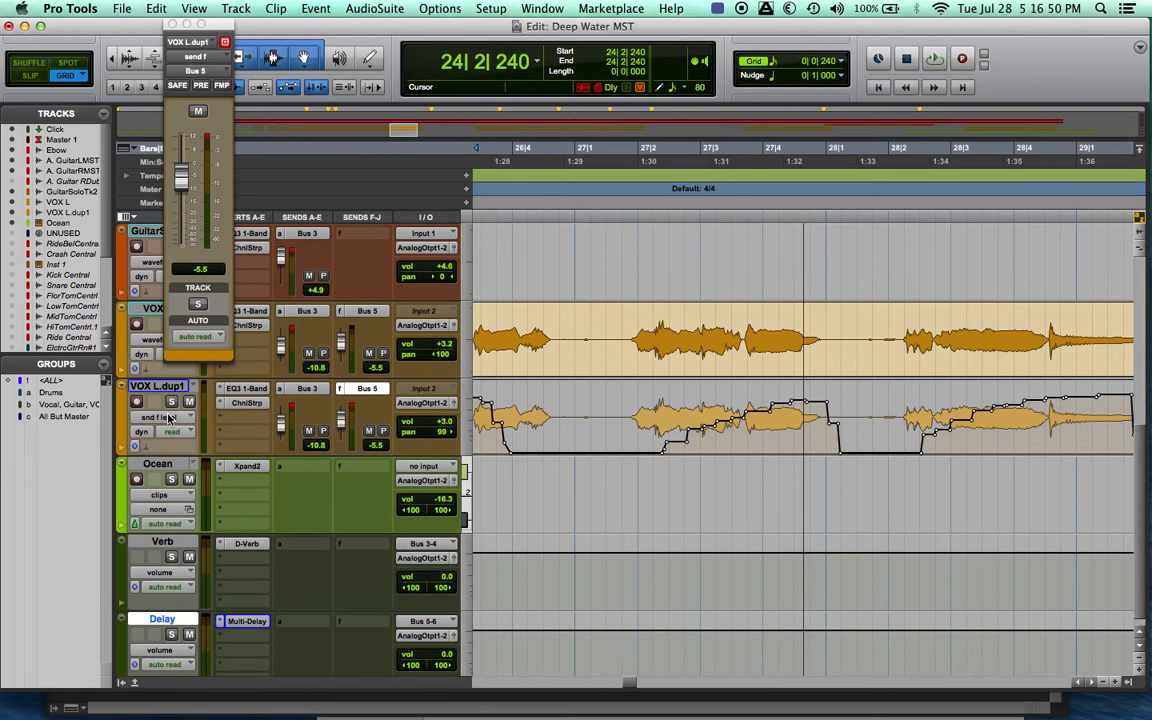
click(170, 420)
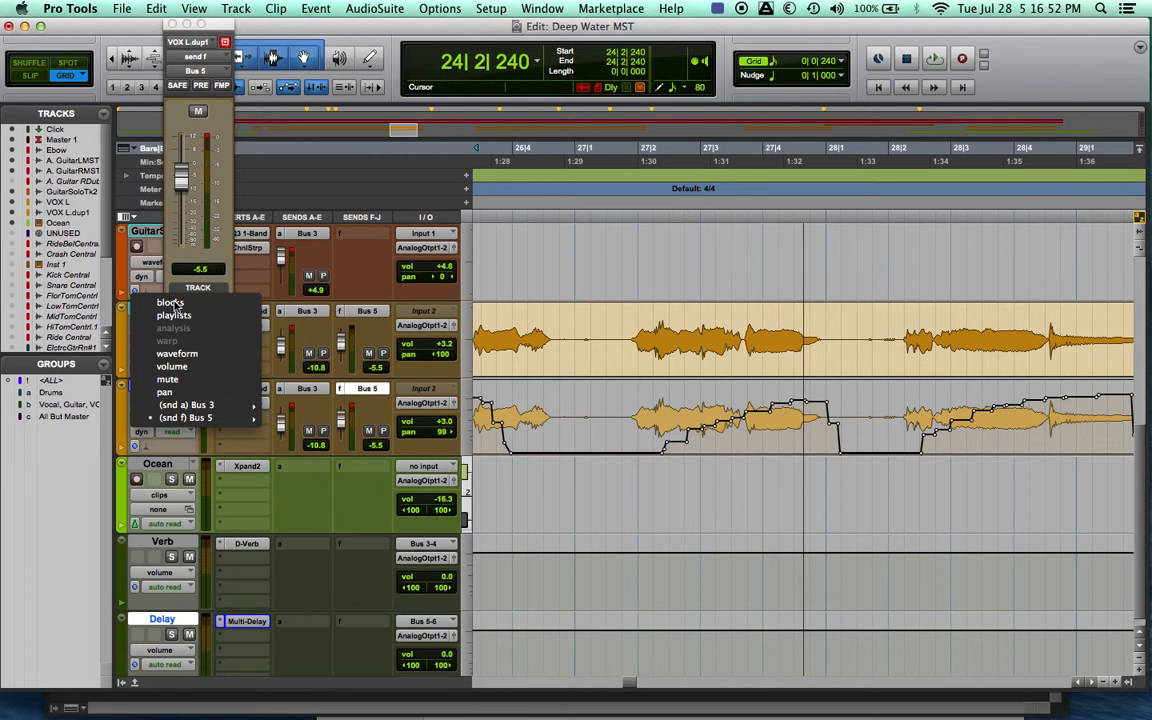
click(176, 355)
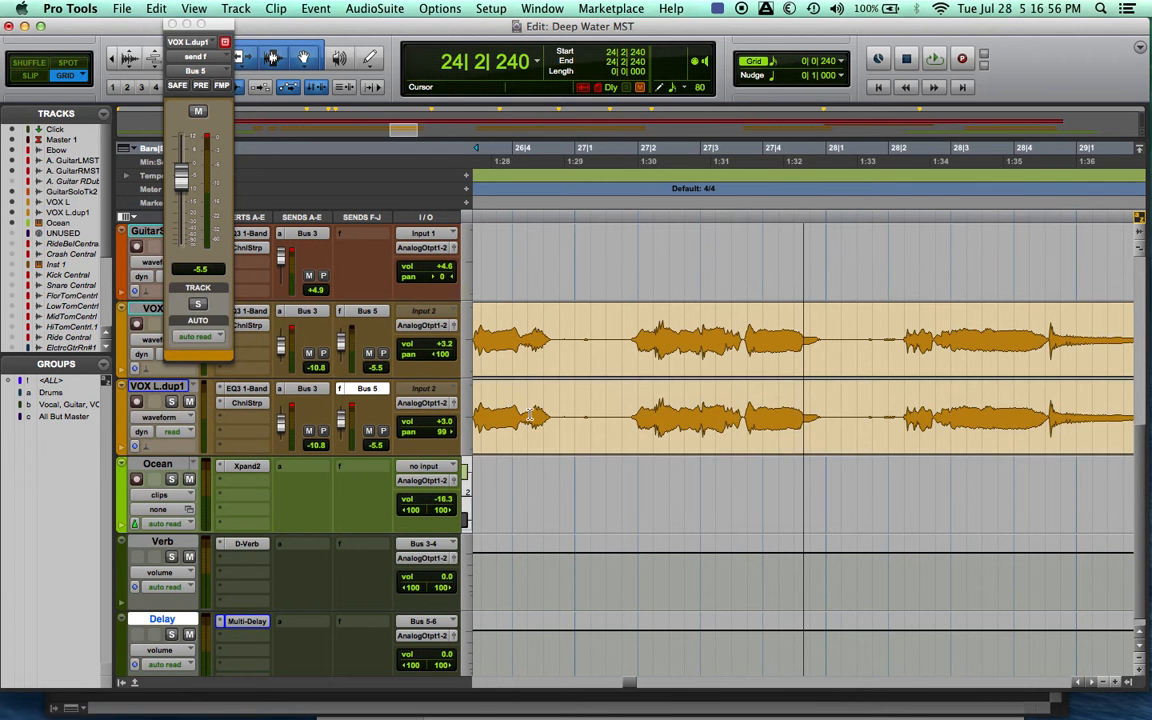
click(172, 23)
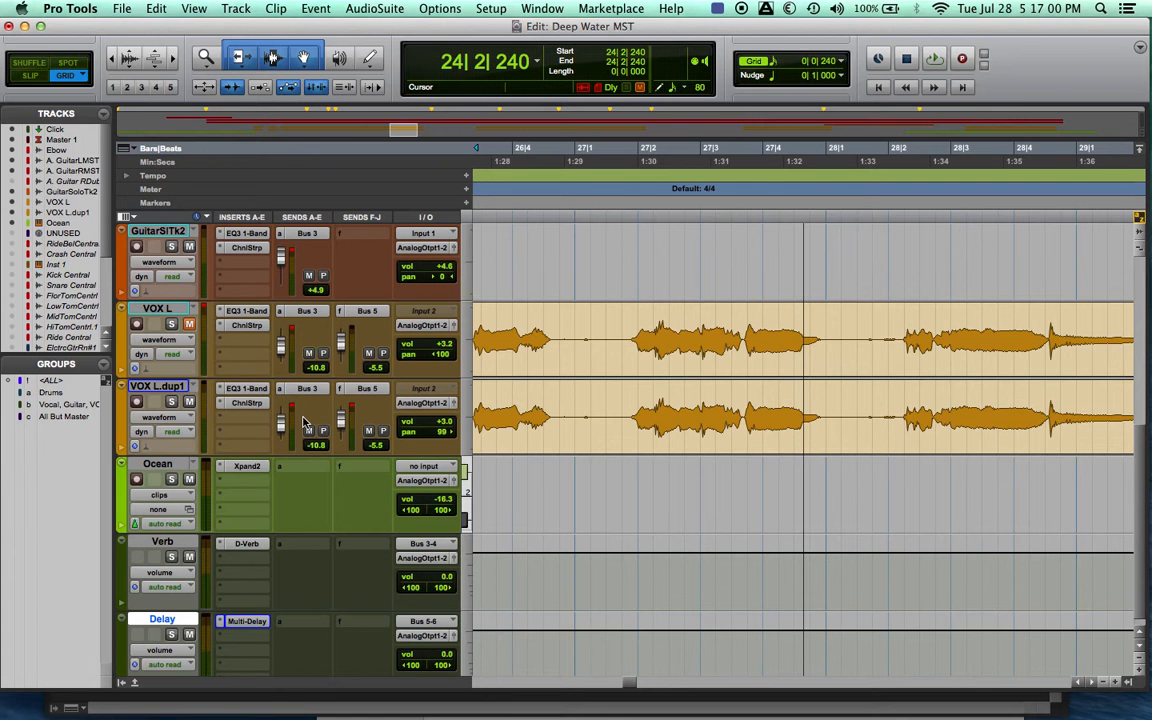
Open the Bounce to Disk settings for the full session.
key(alt+a)
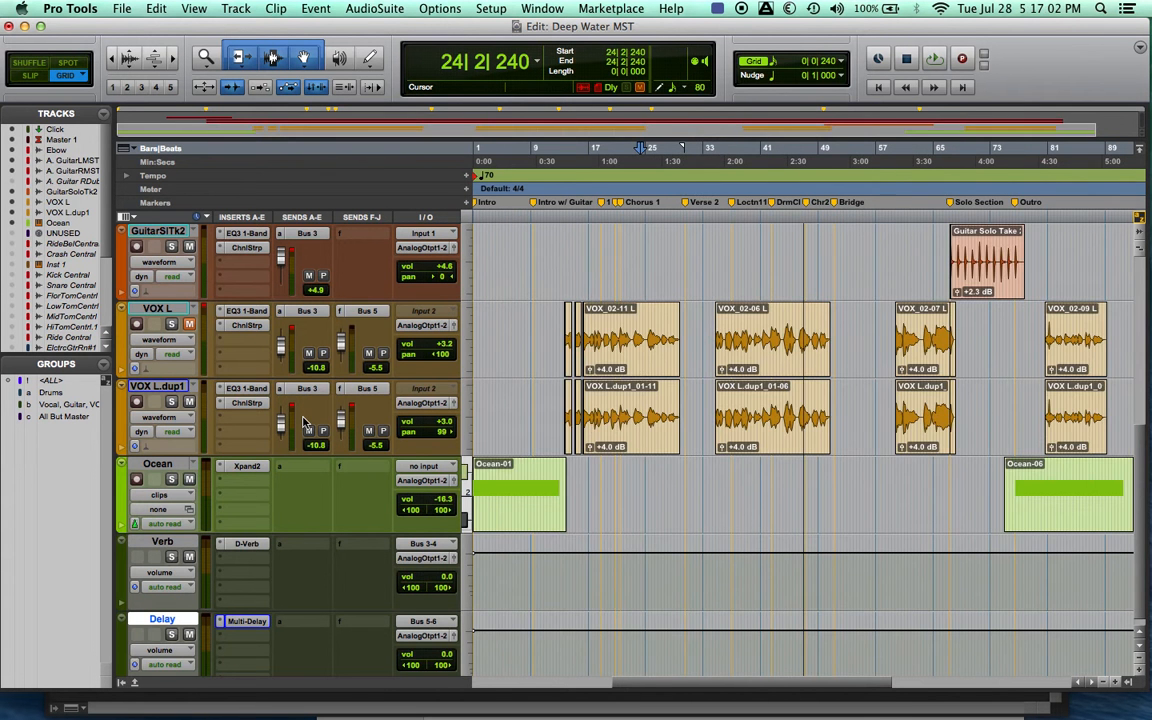
key(ctrl+alt+Down)
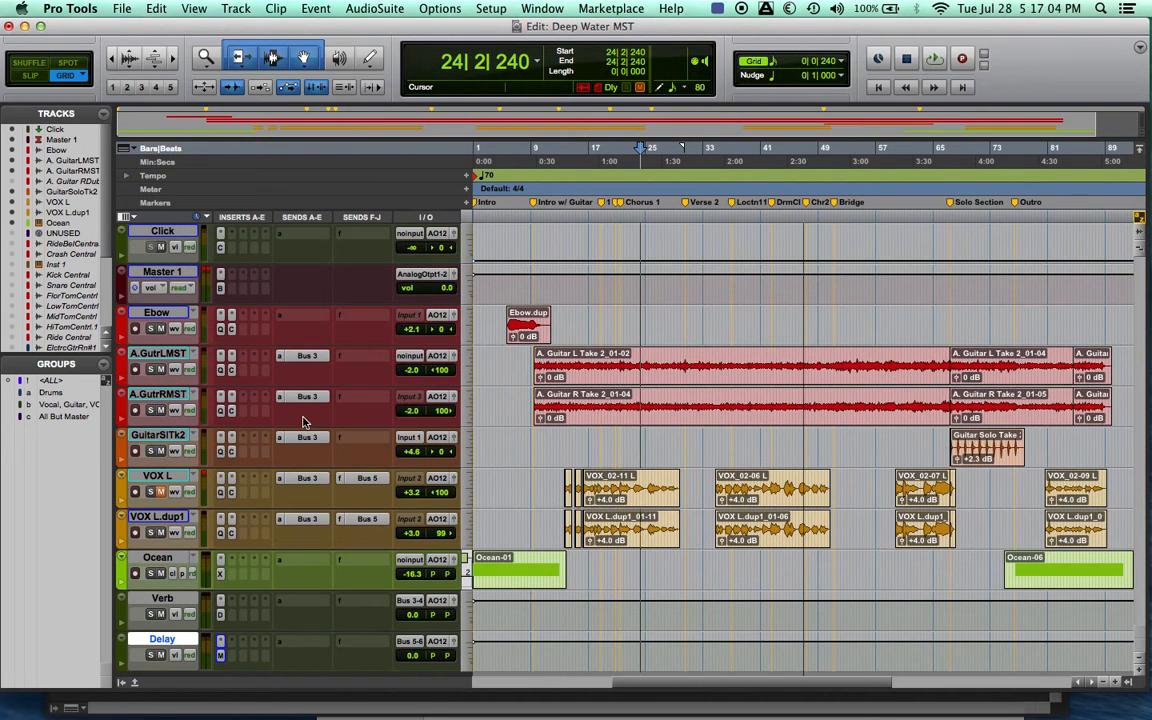
click(121, 8)
mouse_move(162, 241)
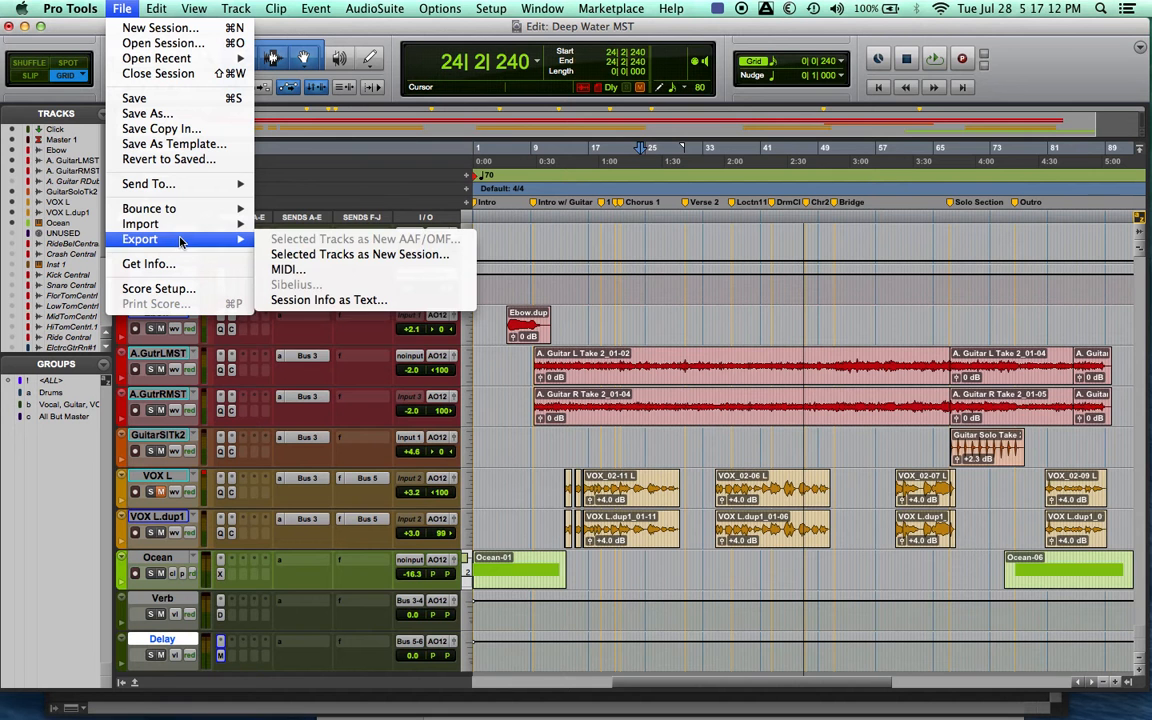
mouse_move(170, 209)
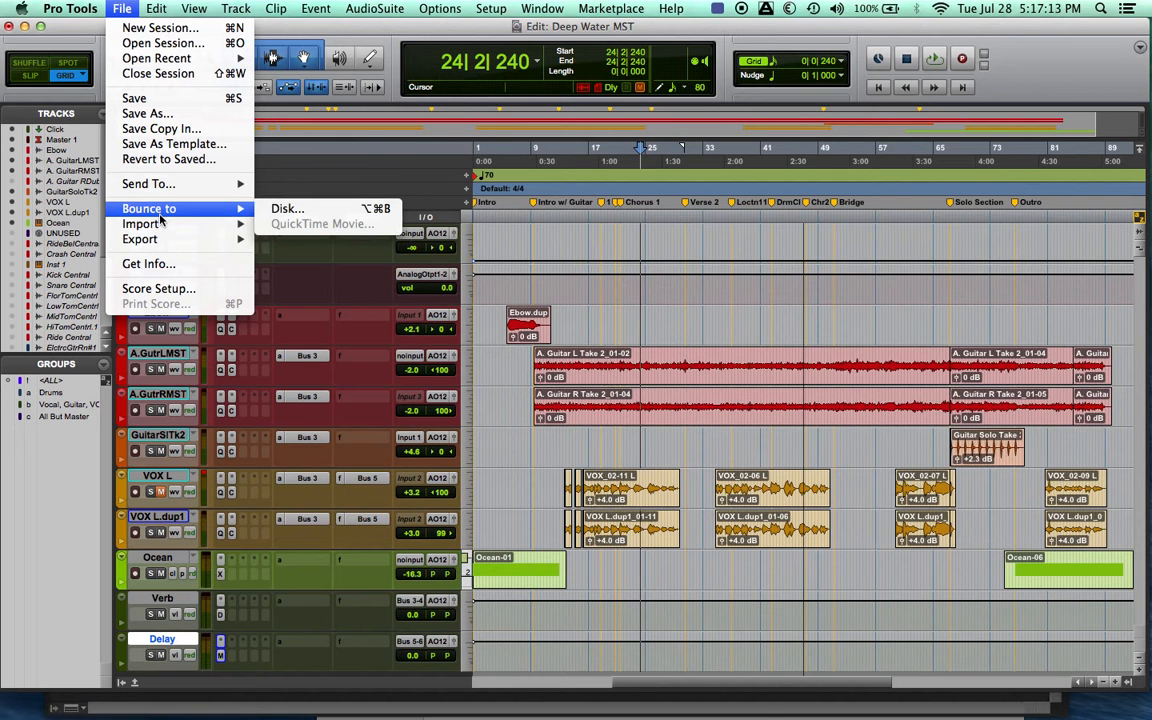
click(293, 210)
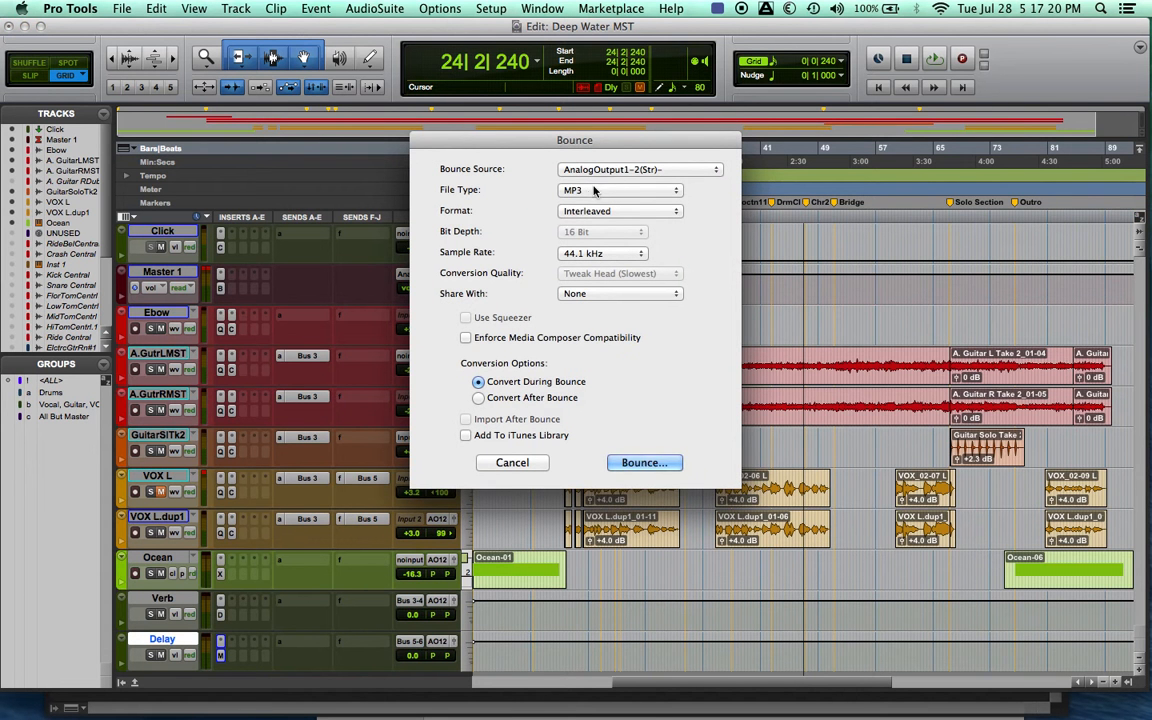
Examine the file type and bounce source choices, moving the Bounce dialog clear of the Master 1 output.
click(595, 190)
click(515, 197)
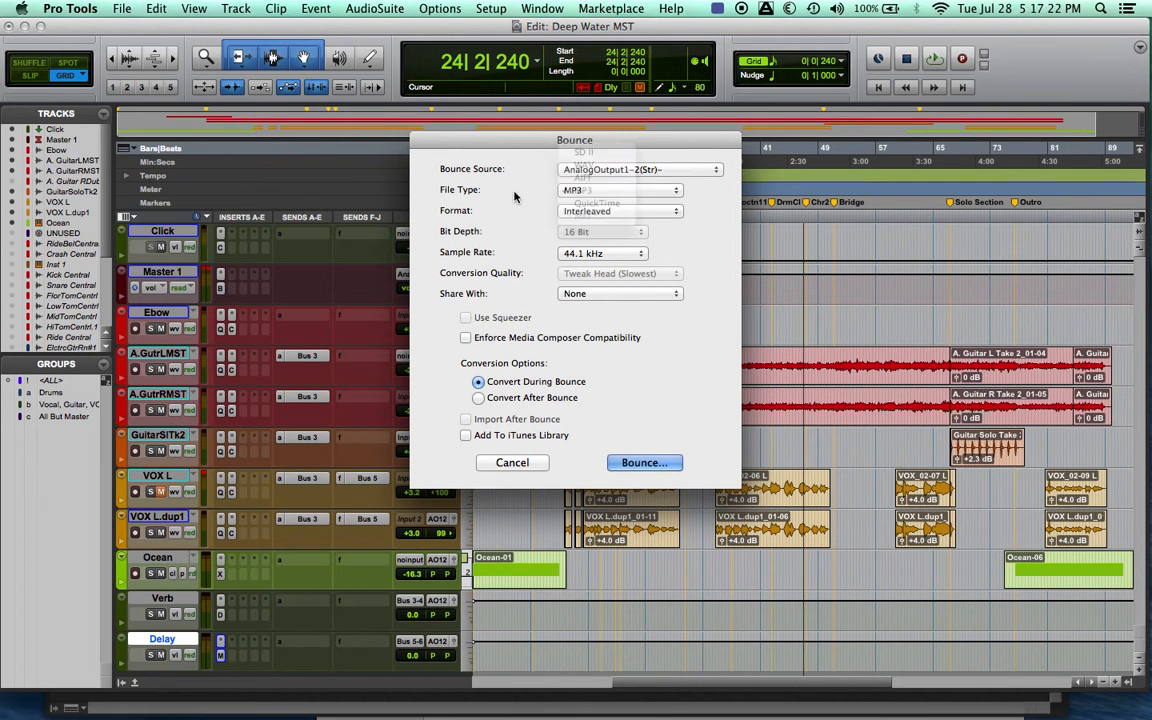
click(640, 169)
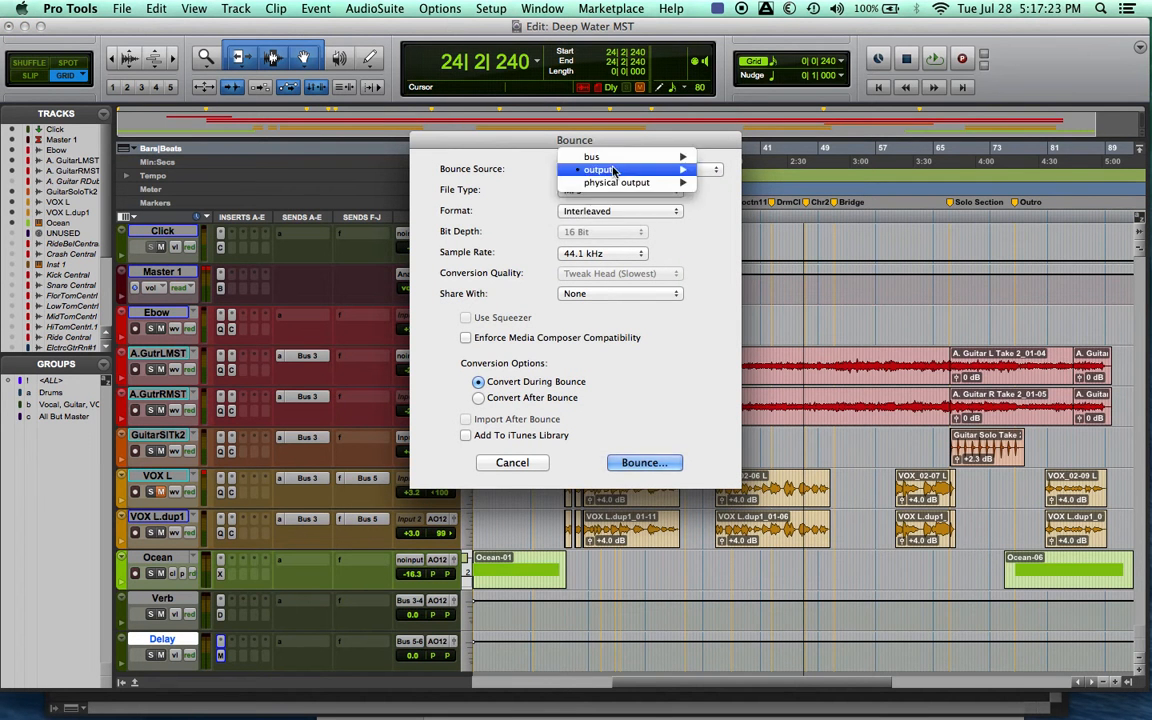
click(505, 192)
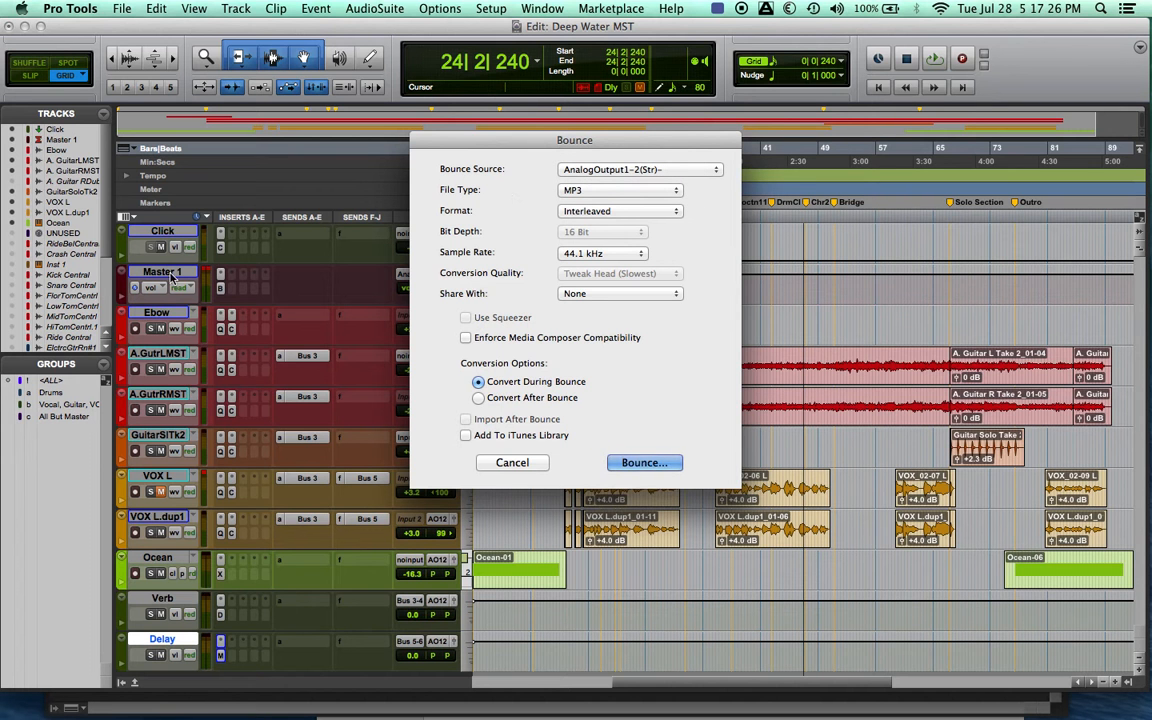
drag(453, 141, 535, 143)
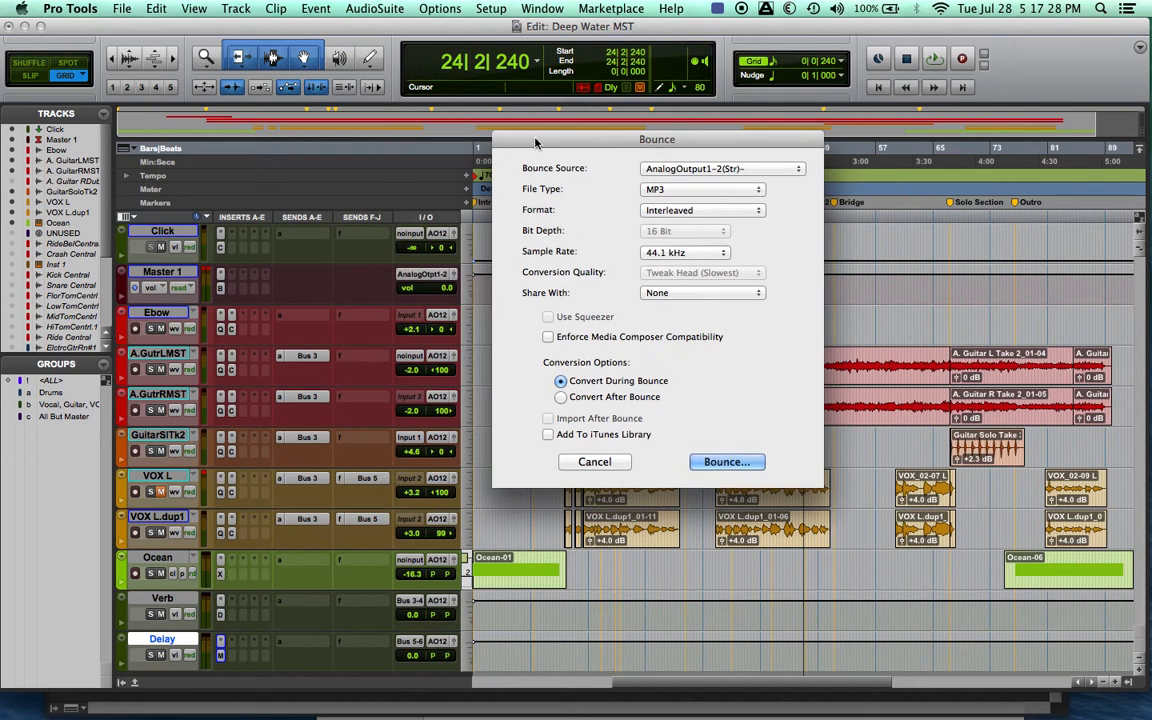
click(738, 169)
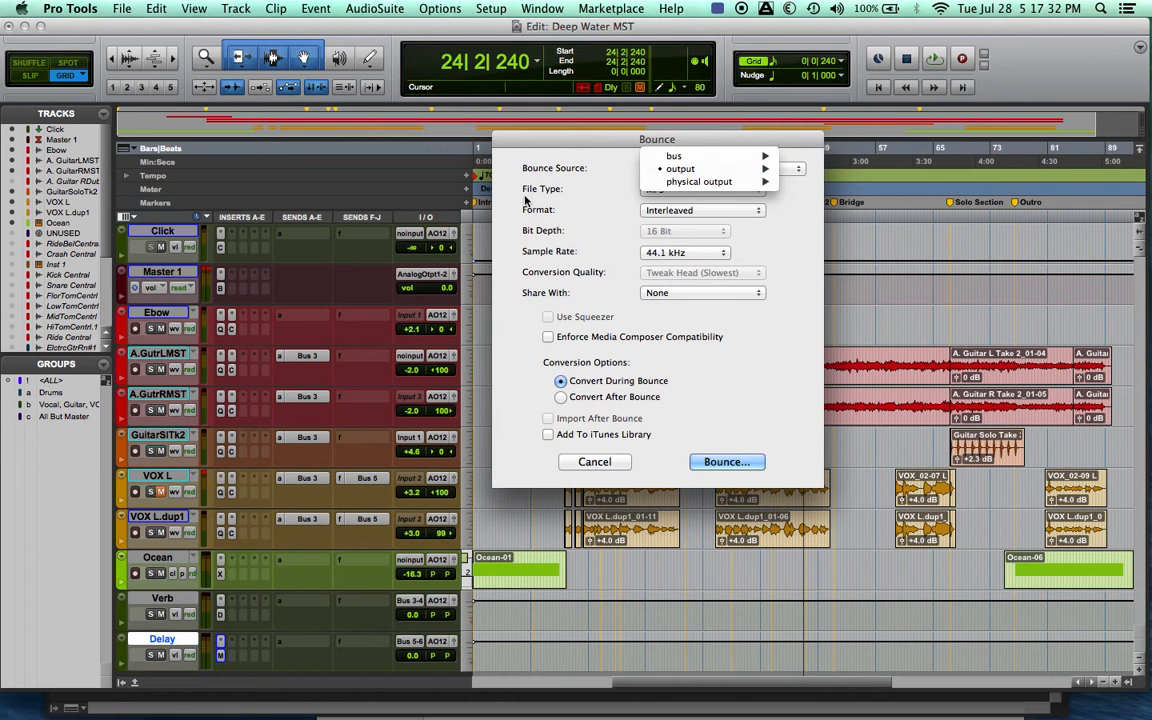
click(525, 199)
Examine the bounce format and file type options, keeping Interleaved and MP3.
click(706, 210)
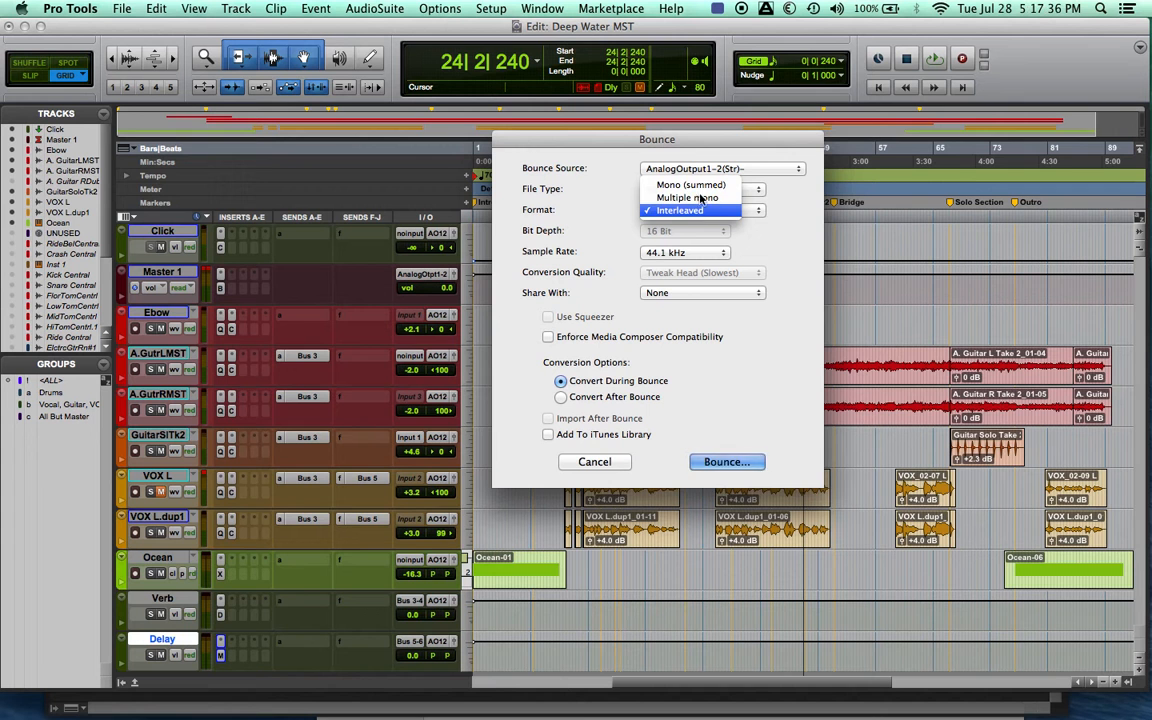
click(646, 212)
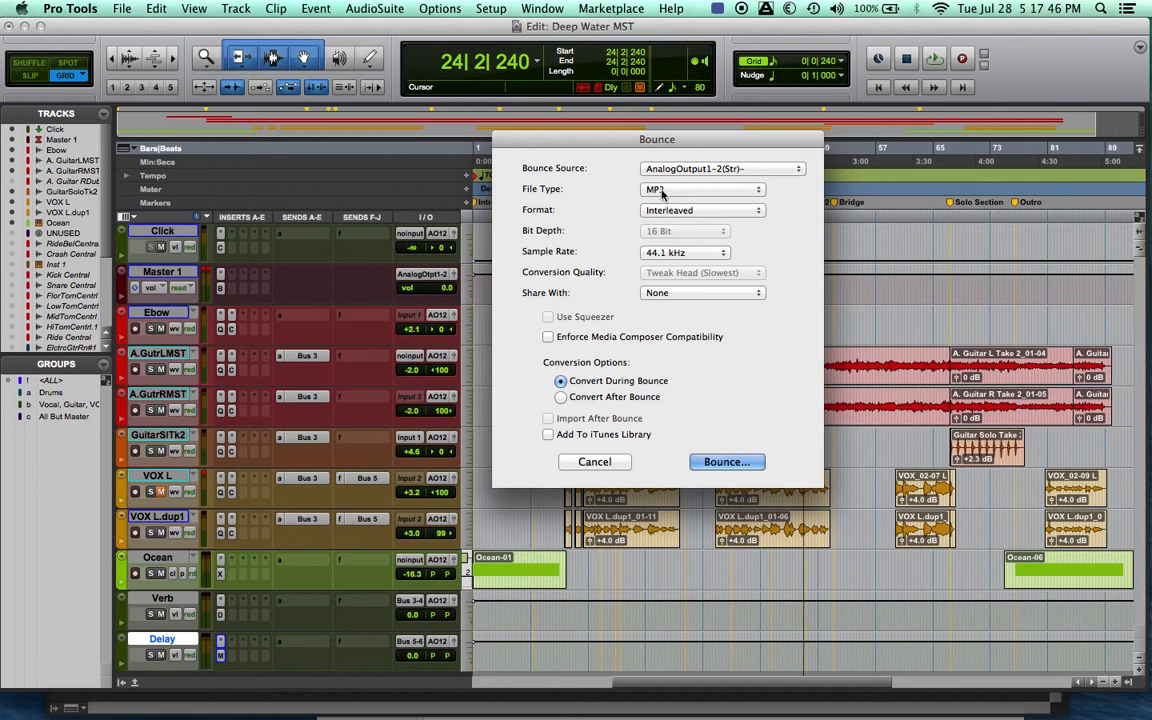
click(661, 192)
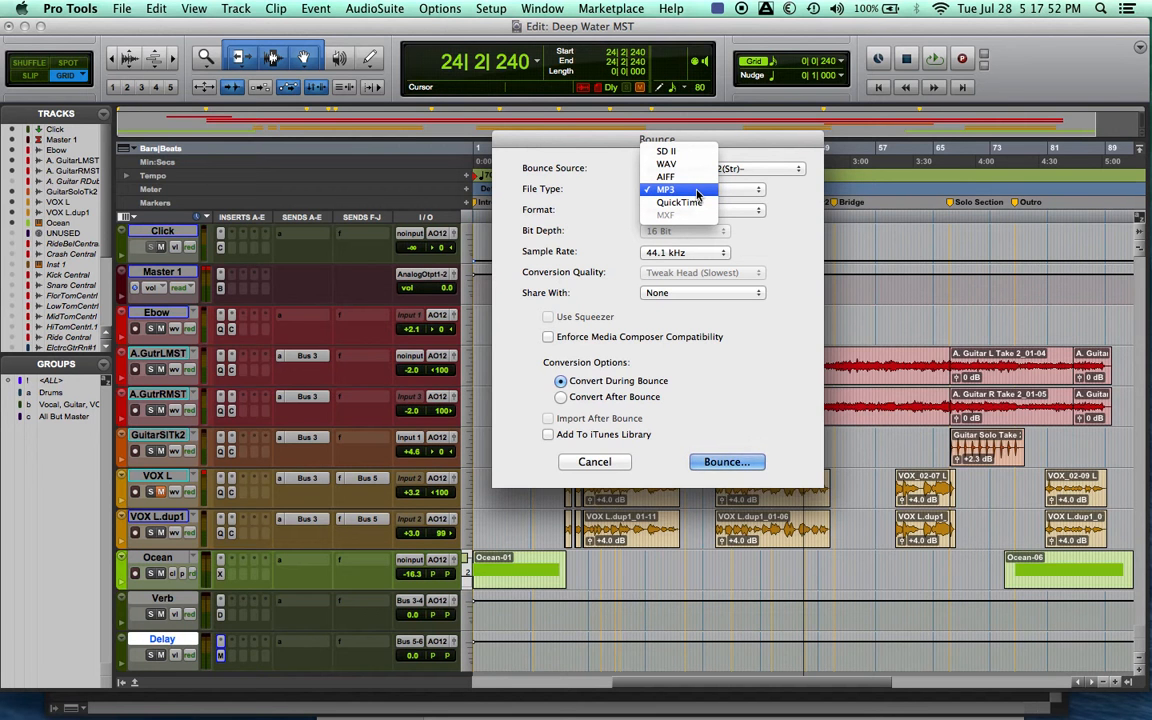
click(605, 200)
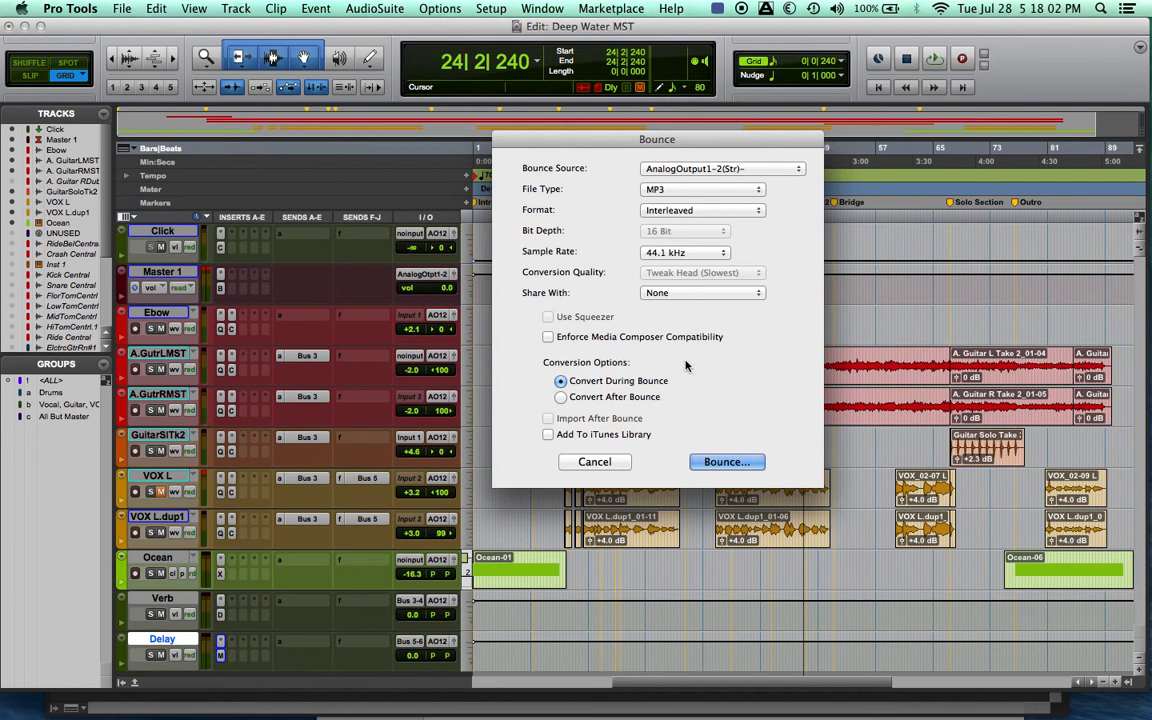
Inspect the MP3 encoder and ID3 tag settings, and cancel the bounce without exporting.
click(705, 460)
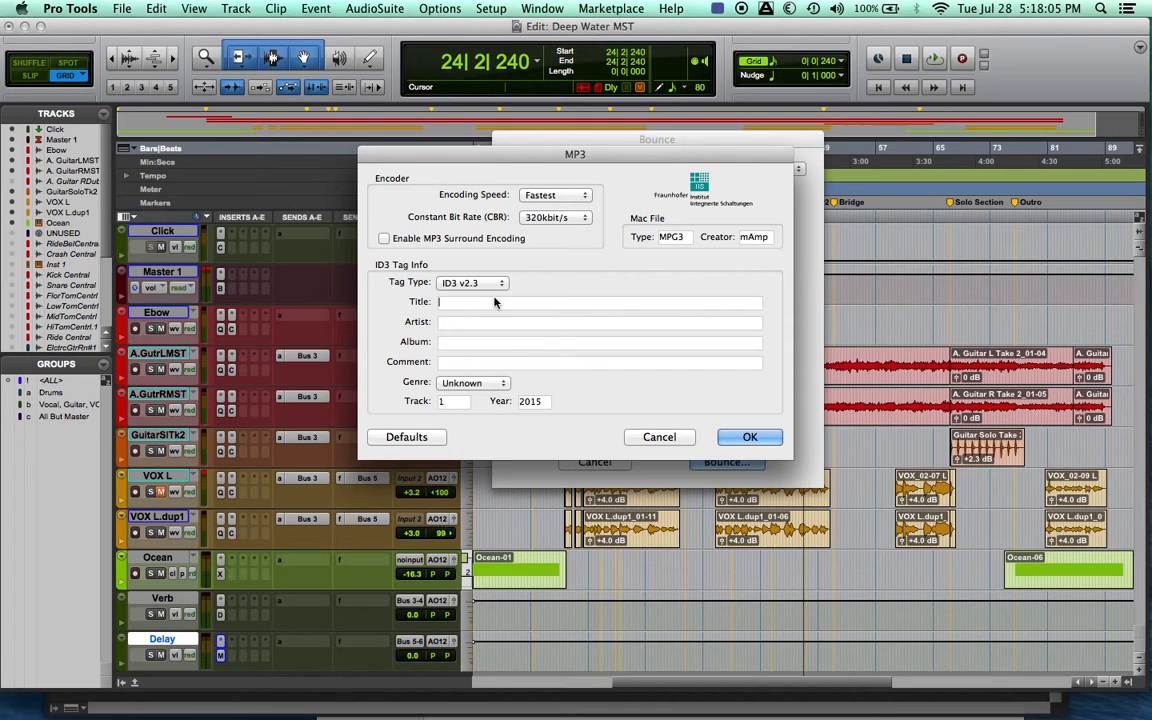
click(660, 437)
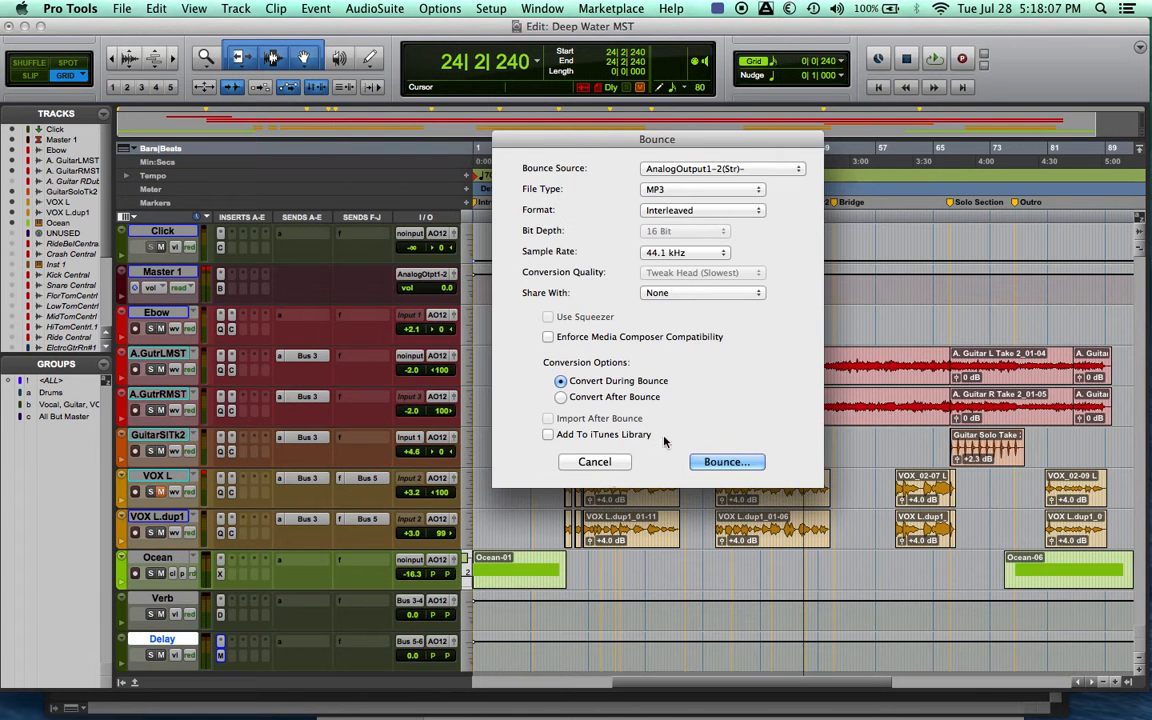
click(594, 463)
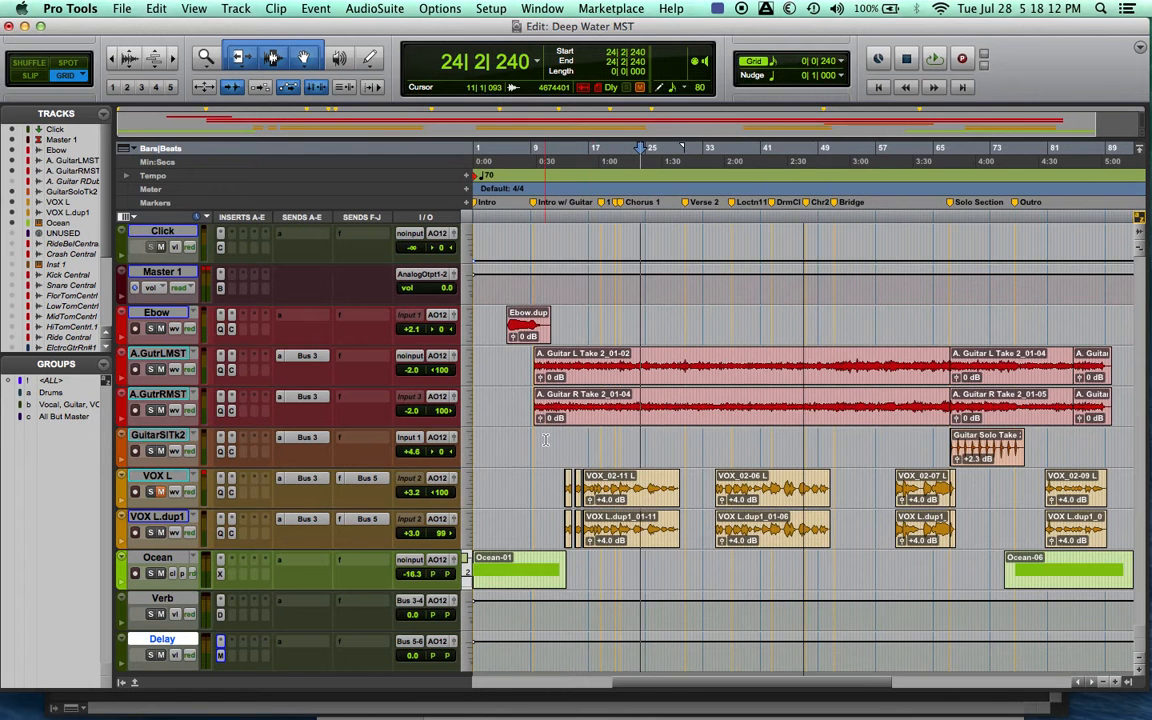